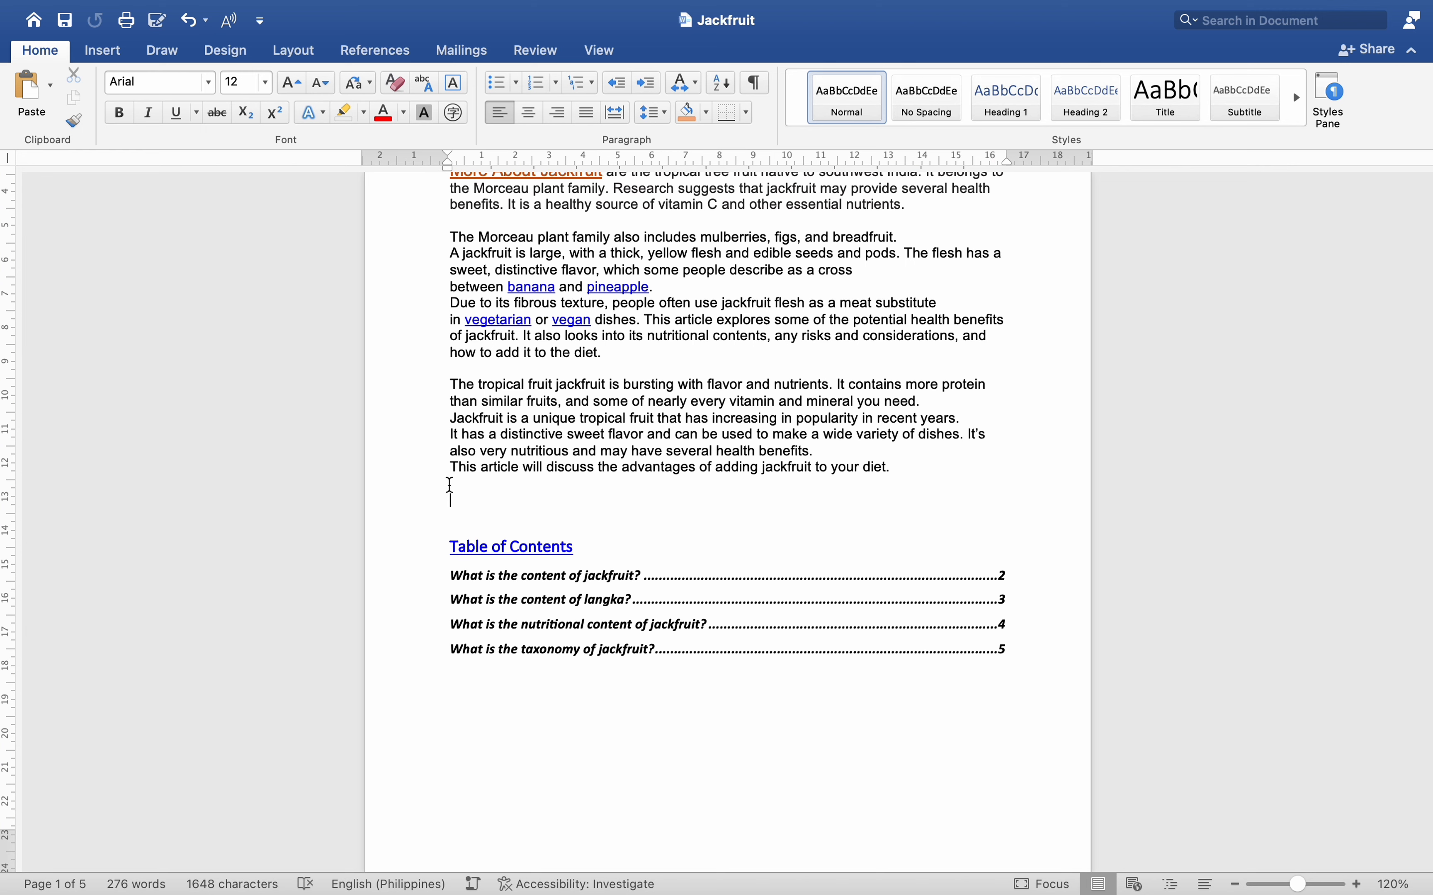
scroll(437, 423, "up", 5)
scroll(435, 423, "down", 2)
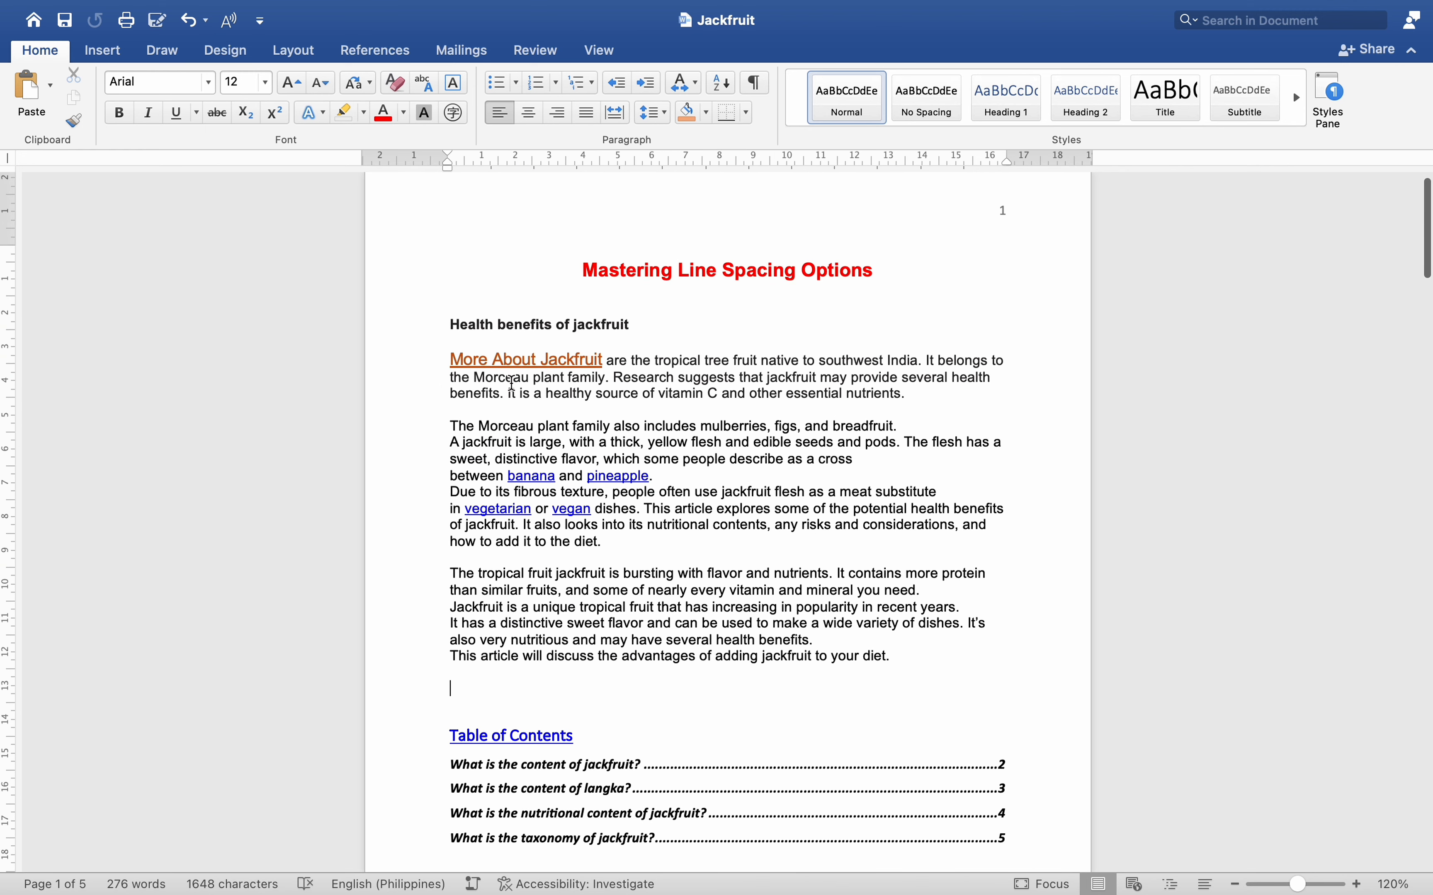
left_click(528, 404)
scroll(529, 404, "down", 5)
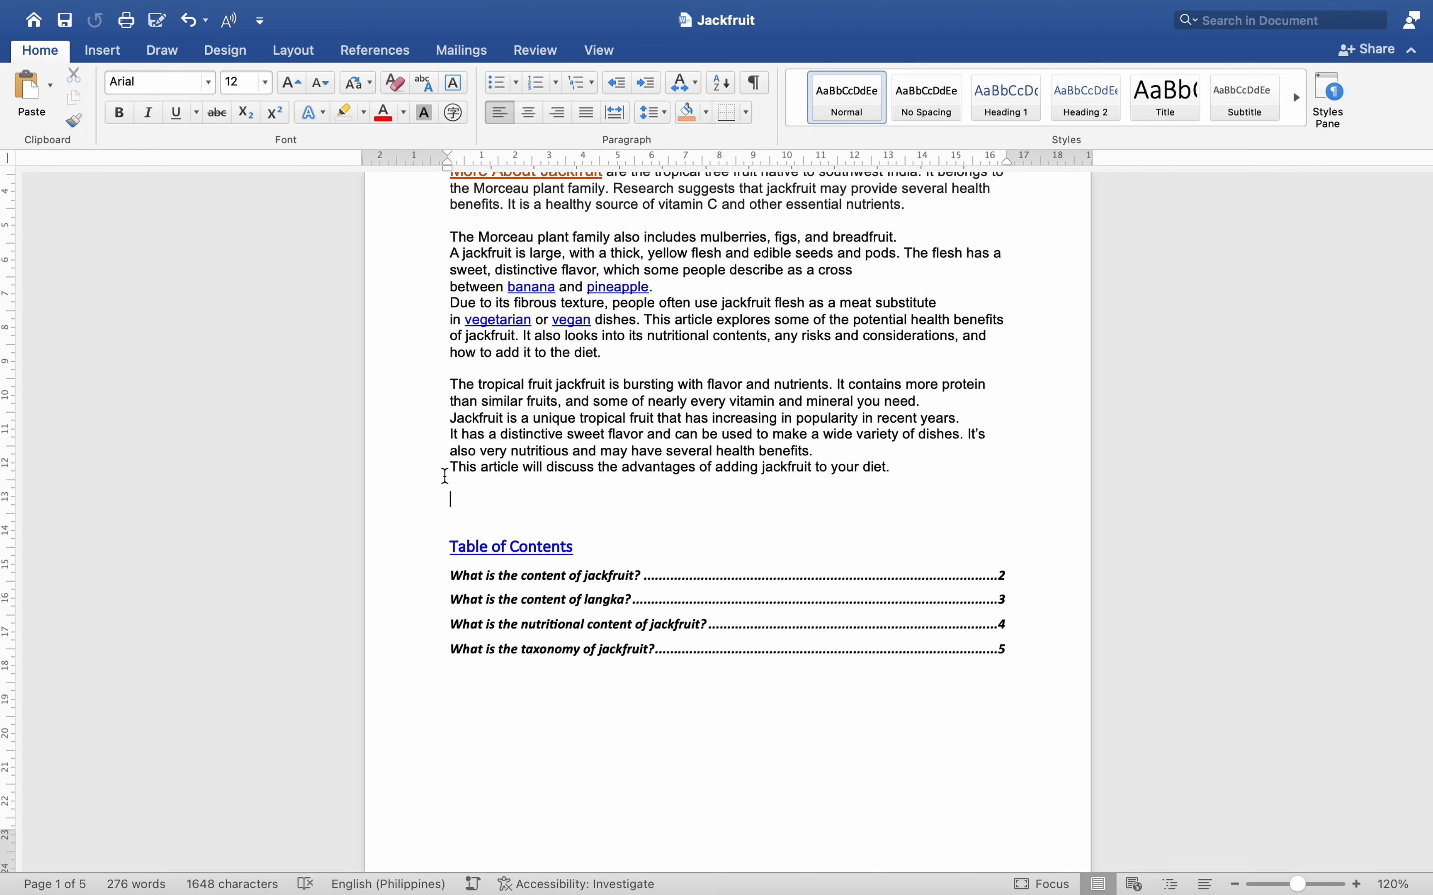
scroll(438, 468, "up", 6)
scroll(436, 422, "down", 1)
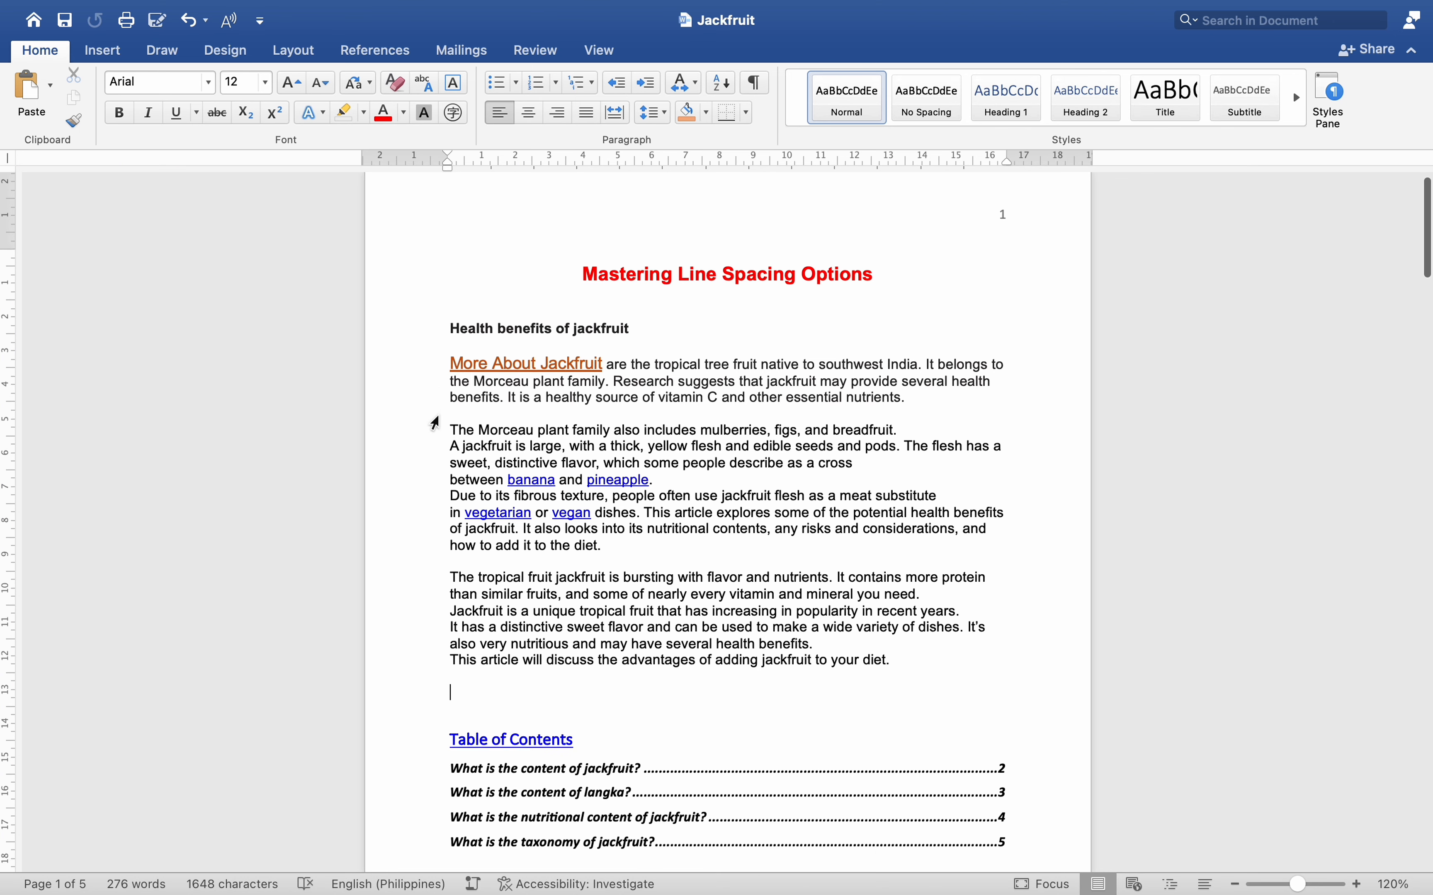
Step: Show the formatting marks and examine the paragraph marks throughout the document's pages
left_click(528, 404)
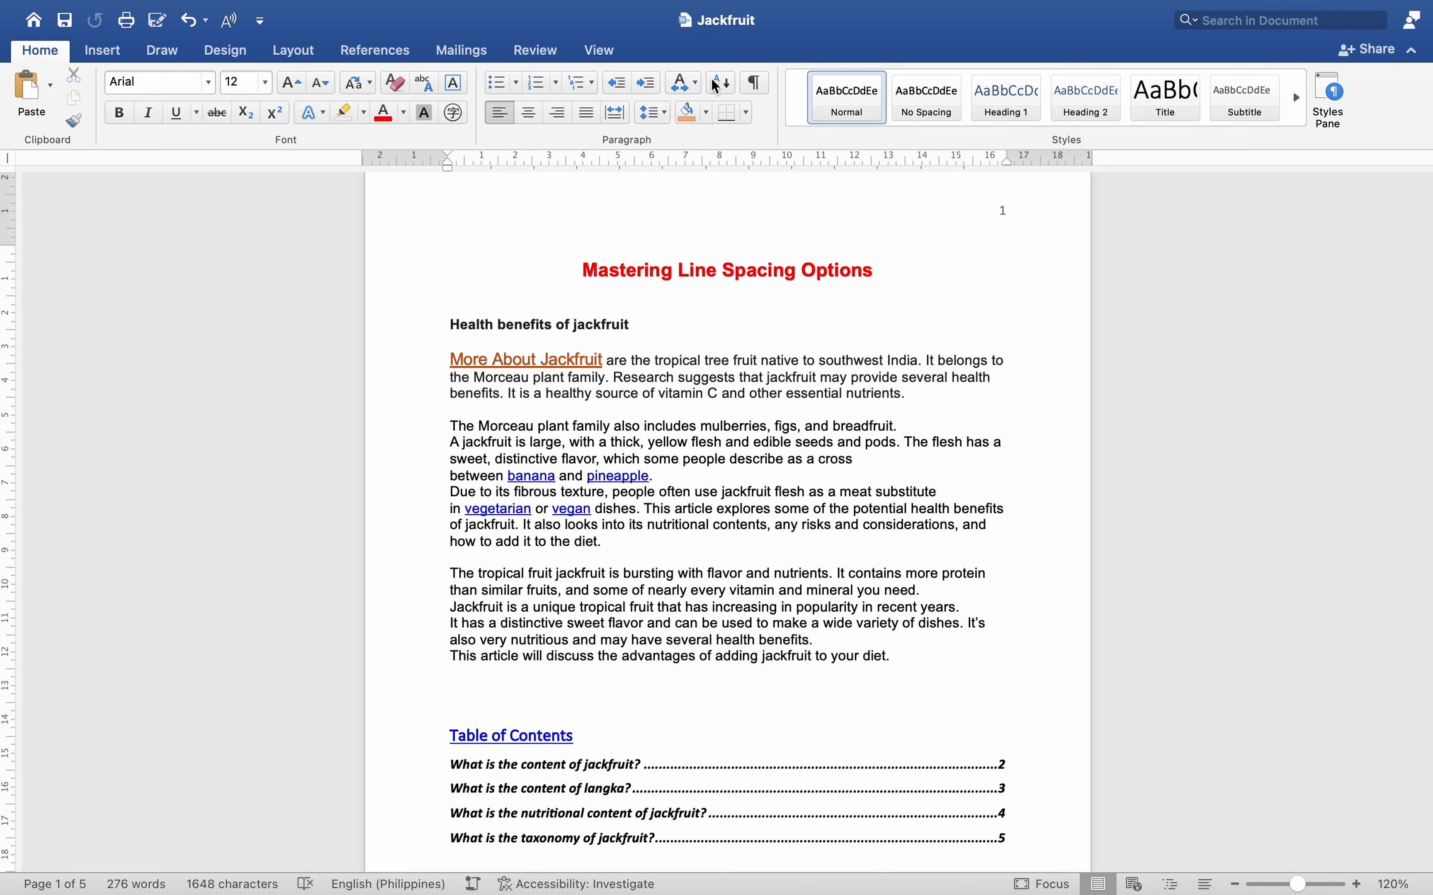
left_click(757, 83)
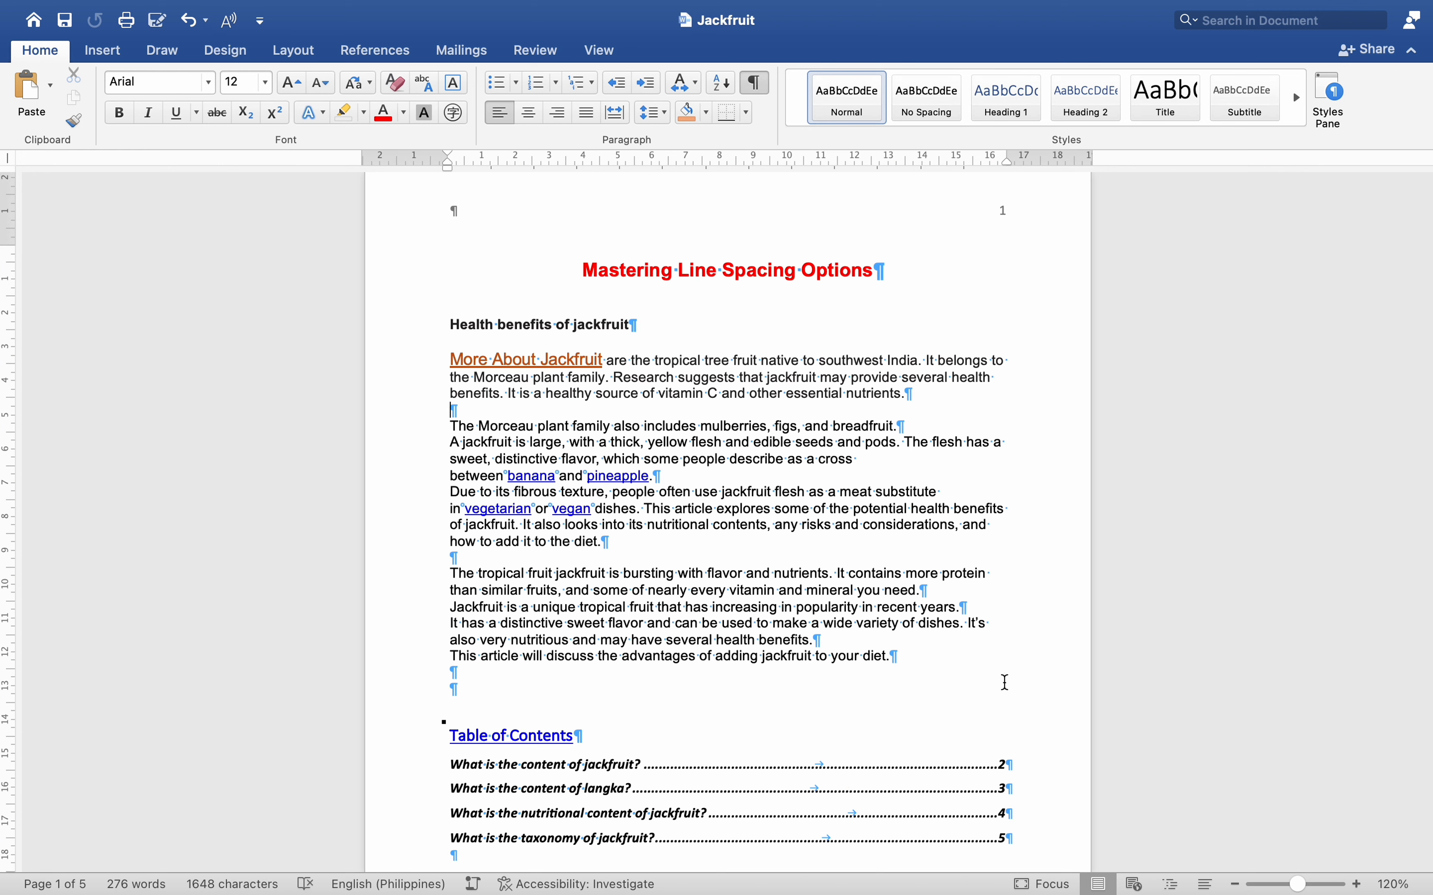
scroll(1036, 739, "down", 5)
scroll(997, 668, "up", 5)
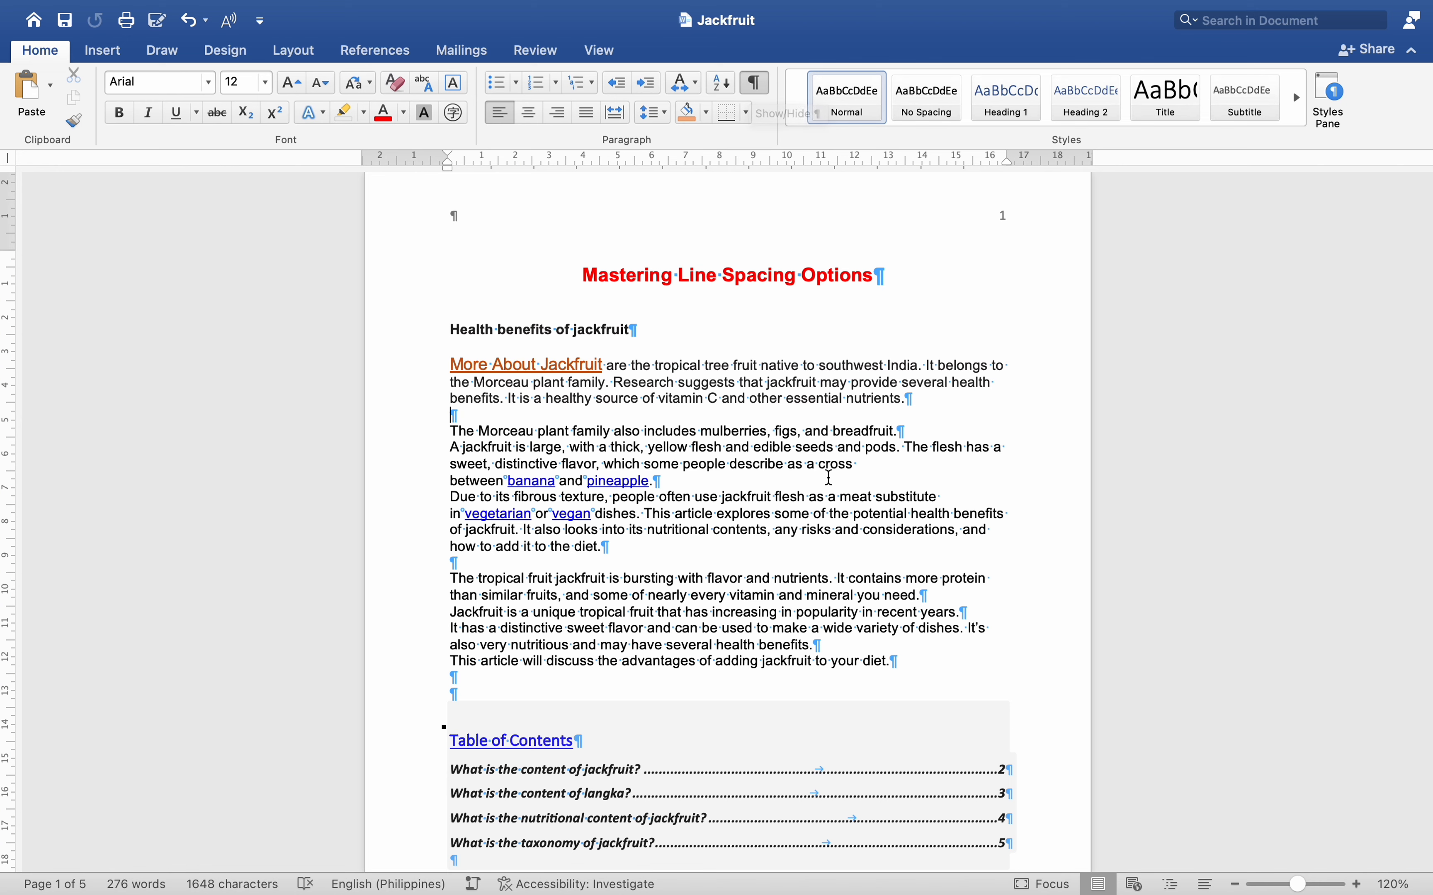
scroll(829, 477, "down", 2)
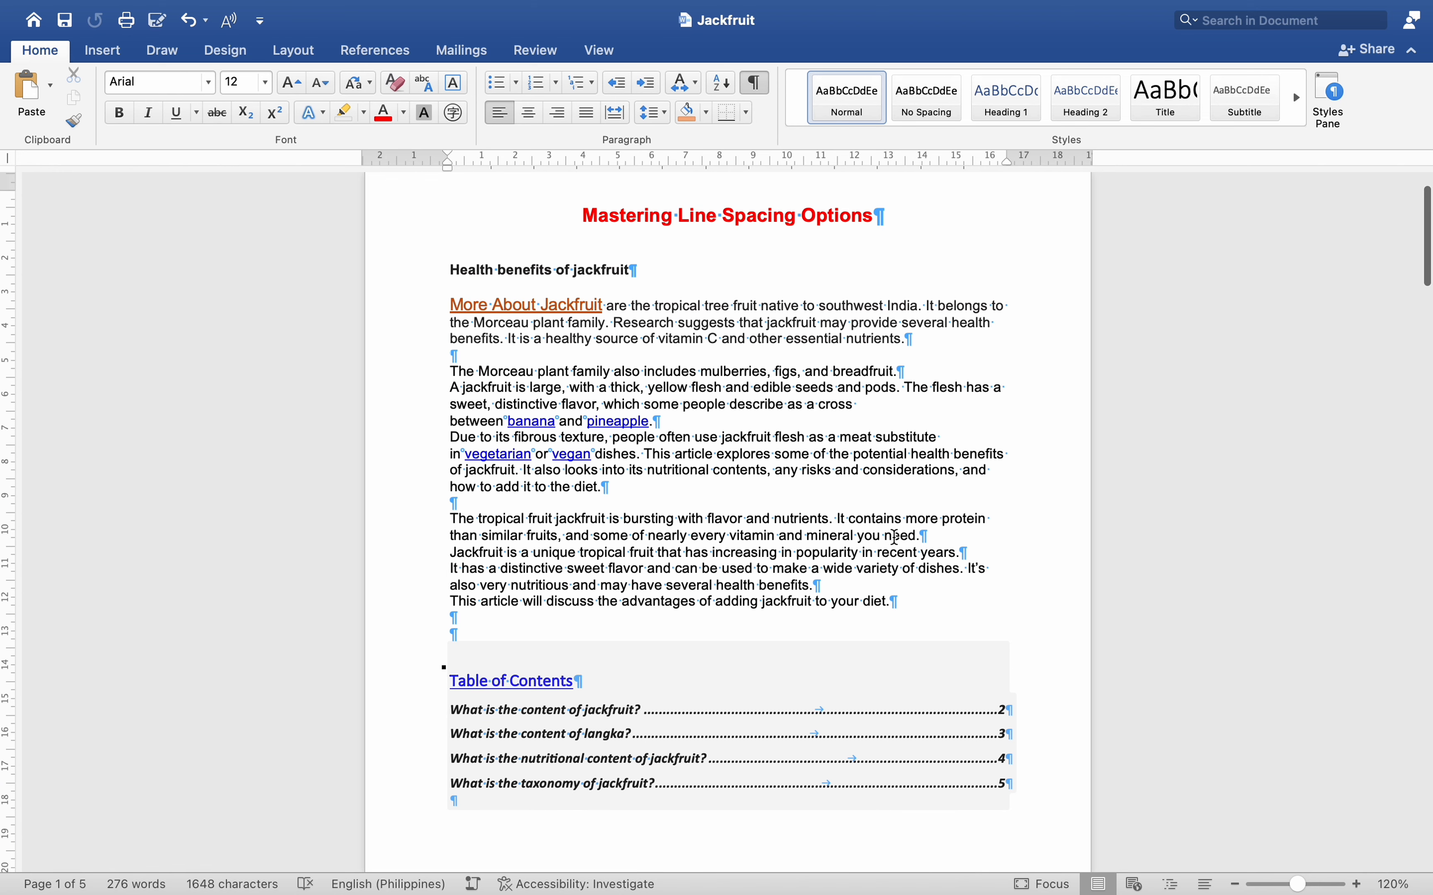
scroll(895, 537, "down", 15)
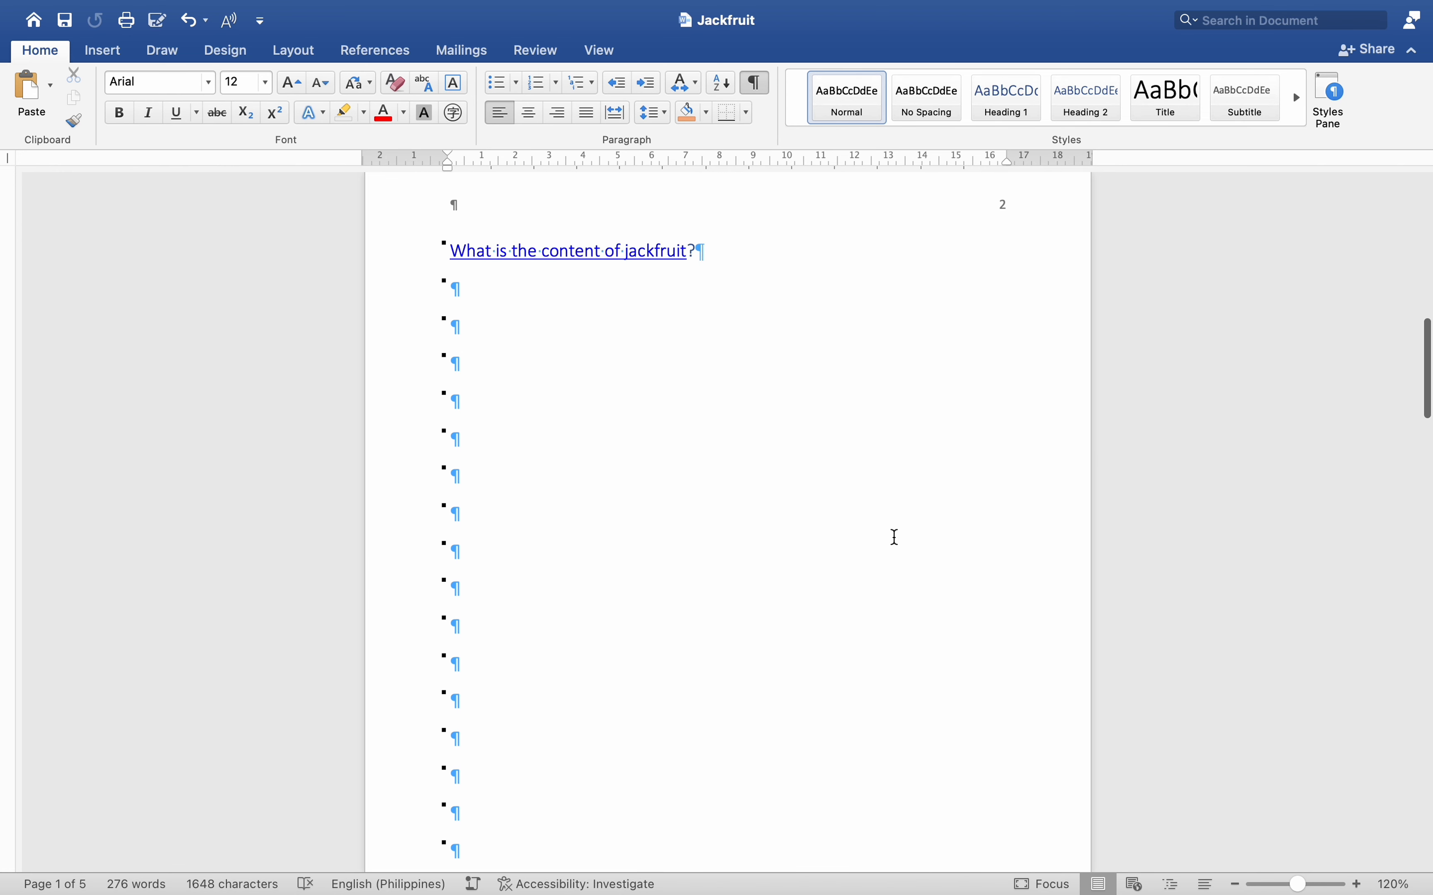
scroll(895, 537, "down", 10)
scroll(895, 537, "up", 20)
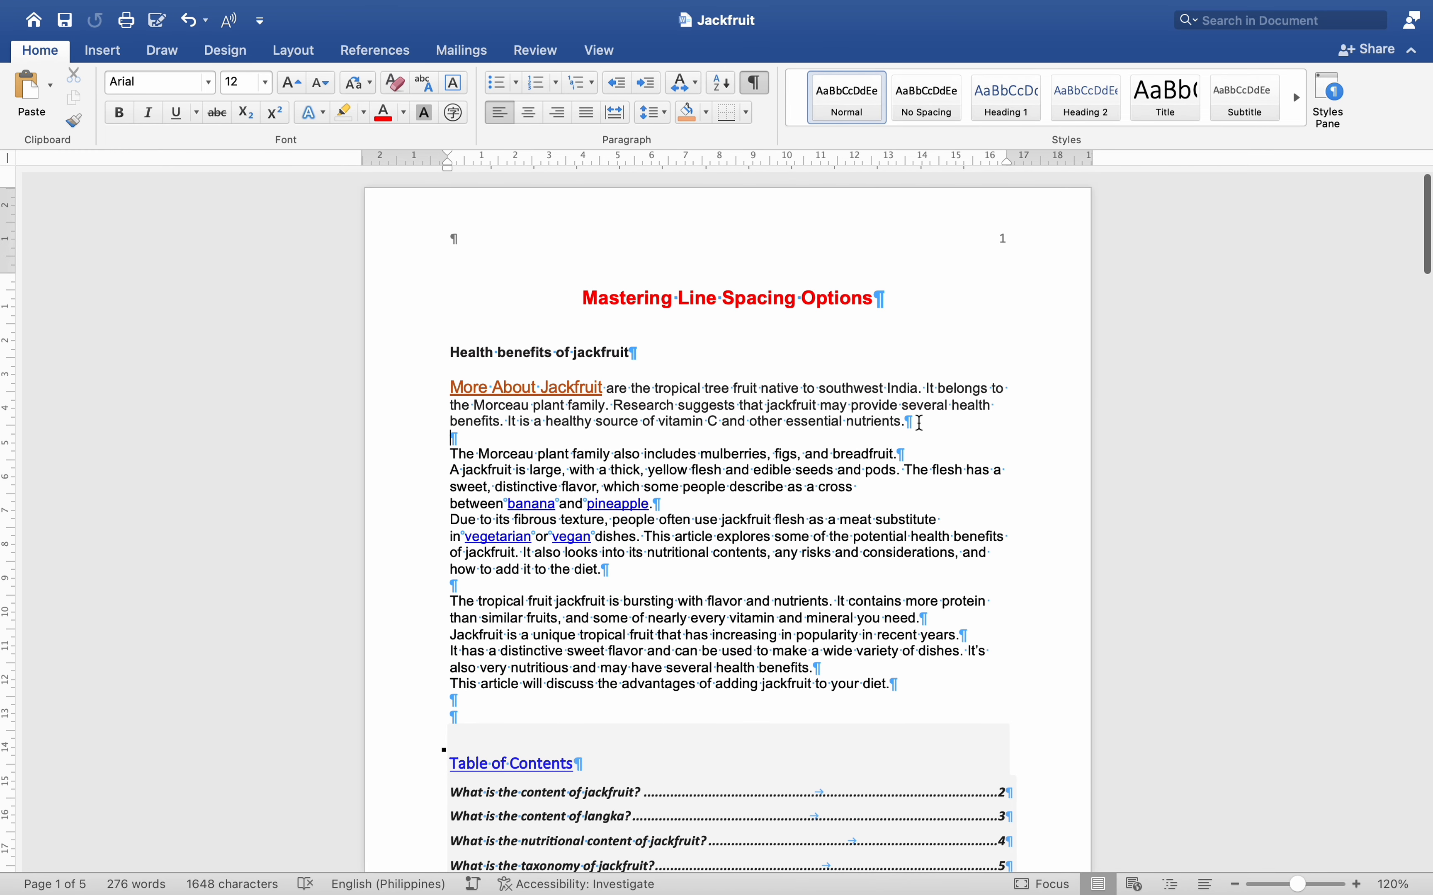
Step: Set the line spacing to 3.0 for the text from "The Morceau plant family" through "banana and pineapple"
left_click_drag(911, 421, 440, 395)
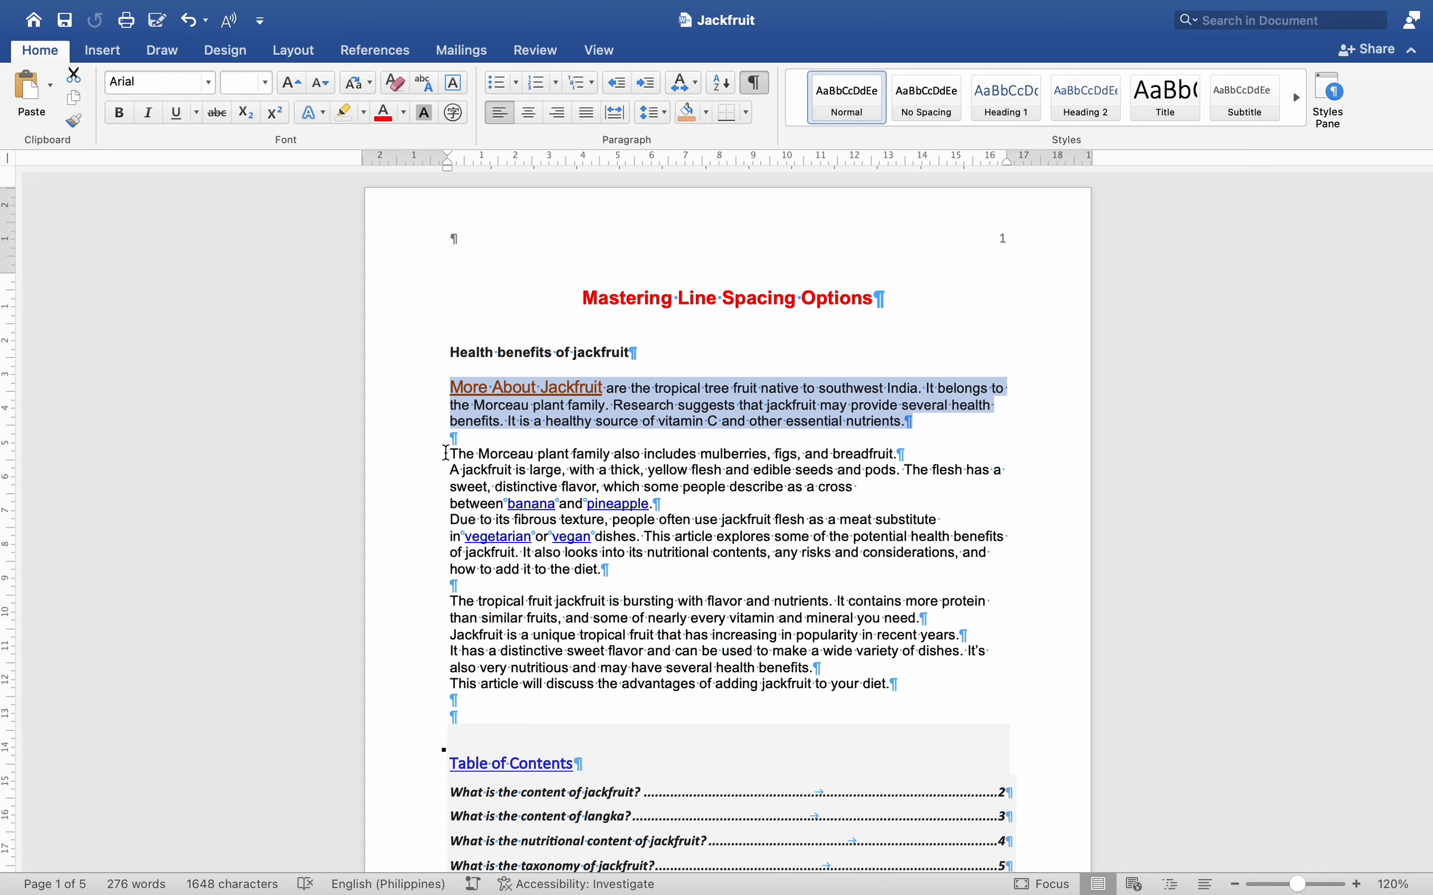
left_click_drag(450, 453, 1101, 501)
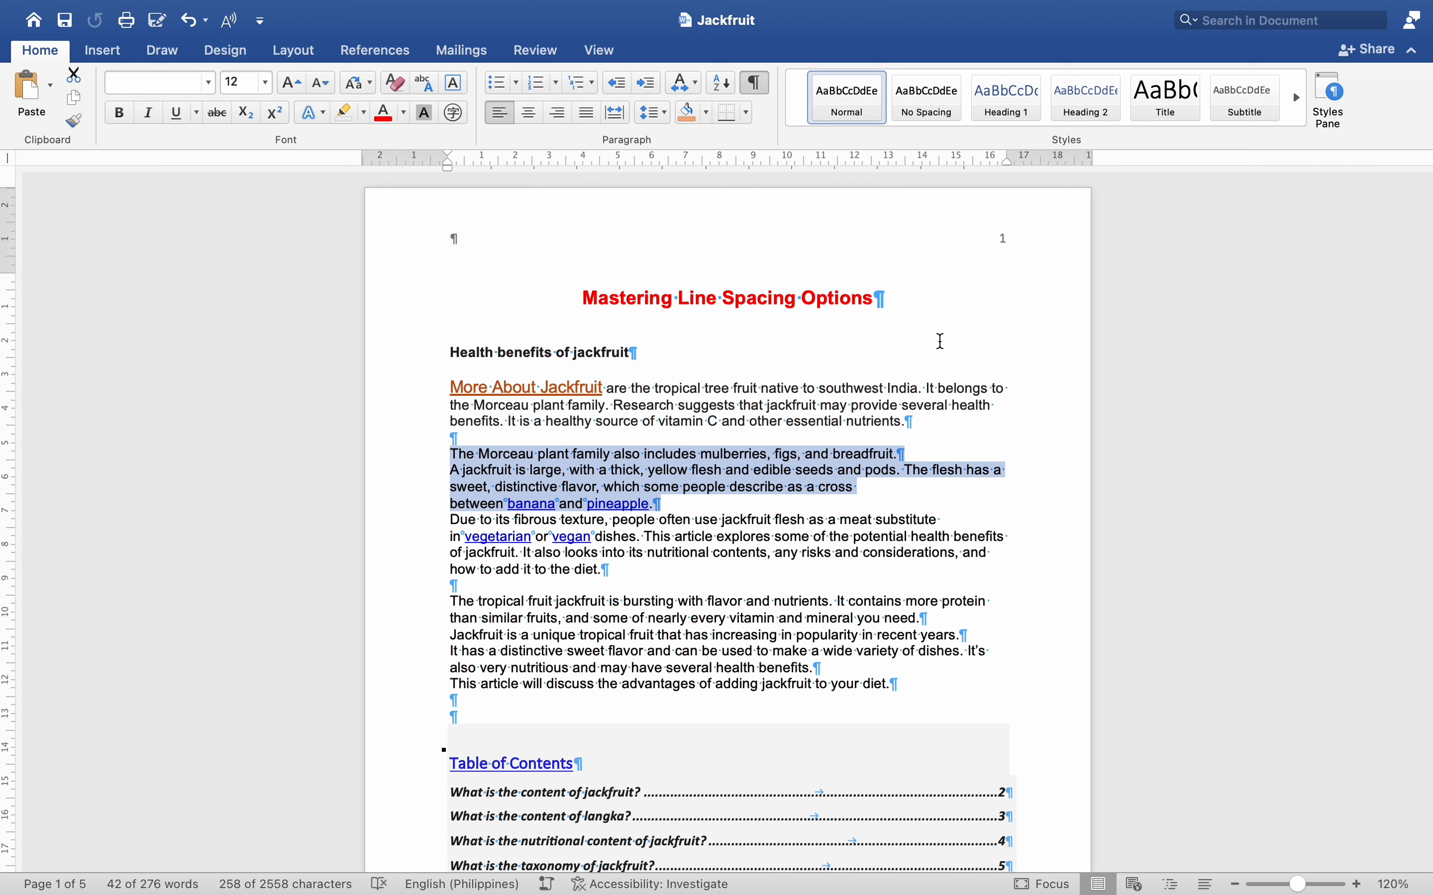
left_click(663, 117)
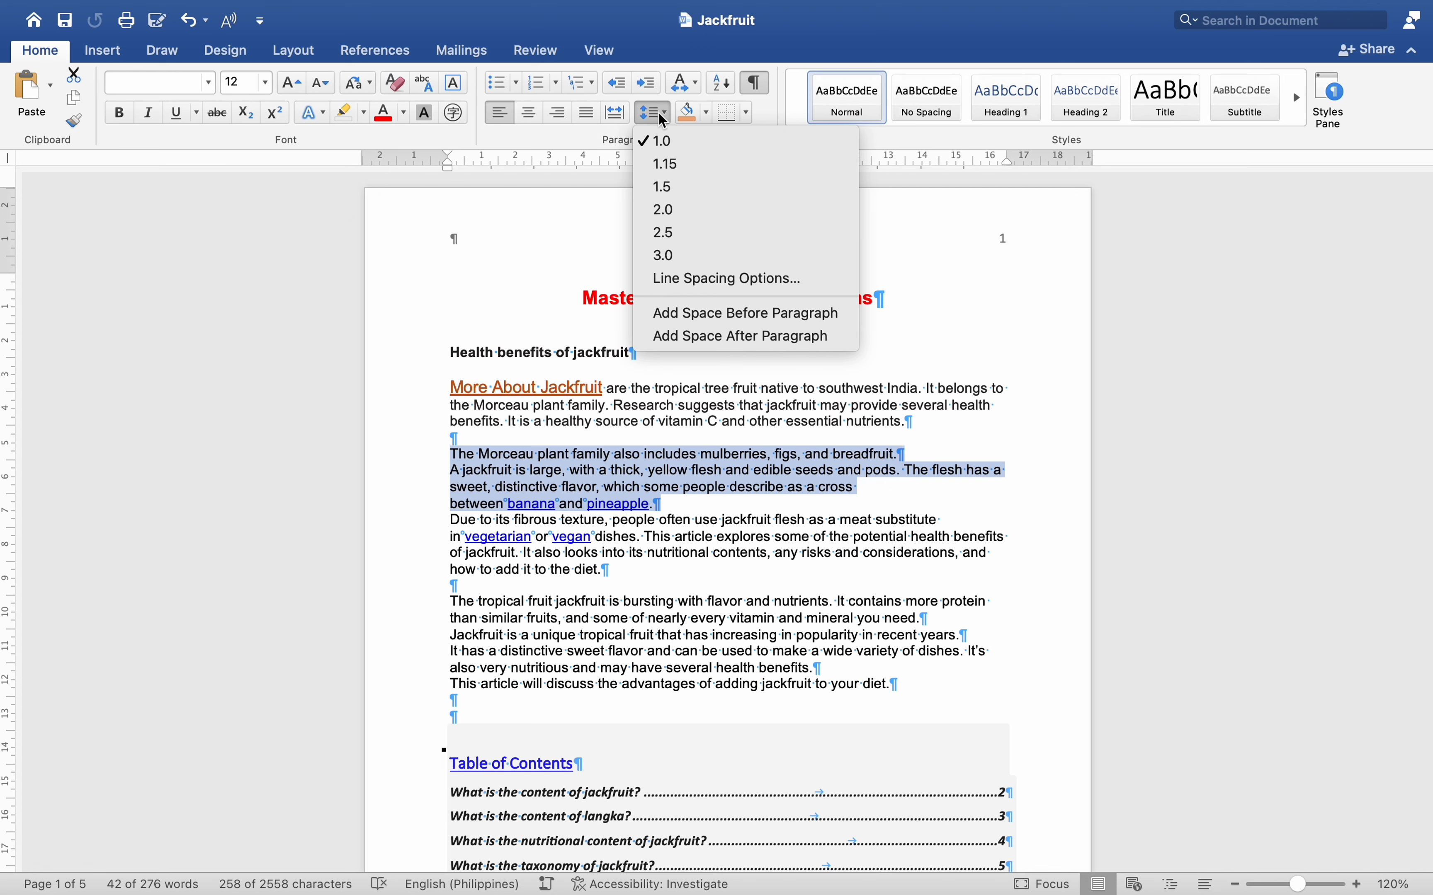
left_click(663, 255)
Step: Change the selected paragraphs' line spacing to 1.0 and back to 3.0 to compare the two settings
left_click(654, 113)
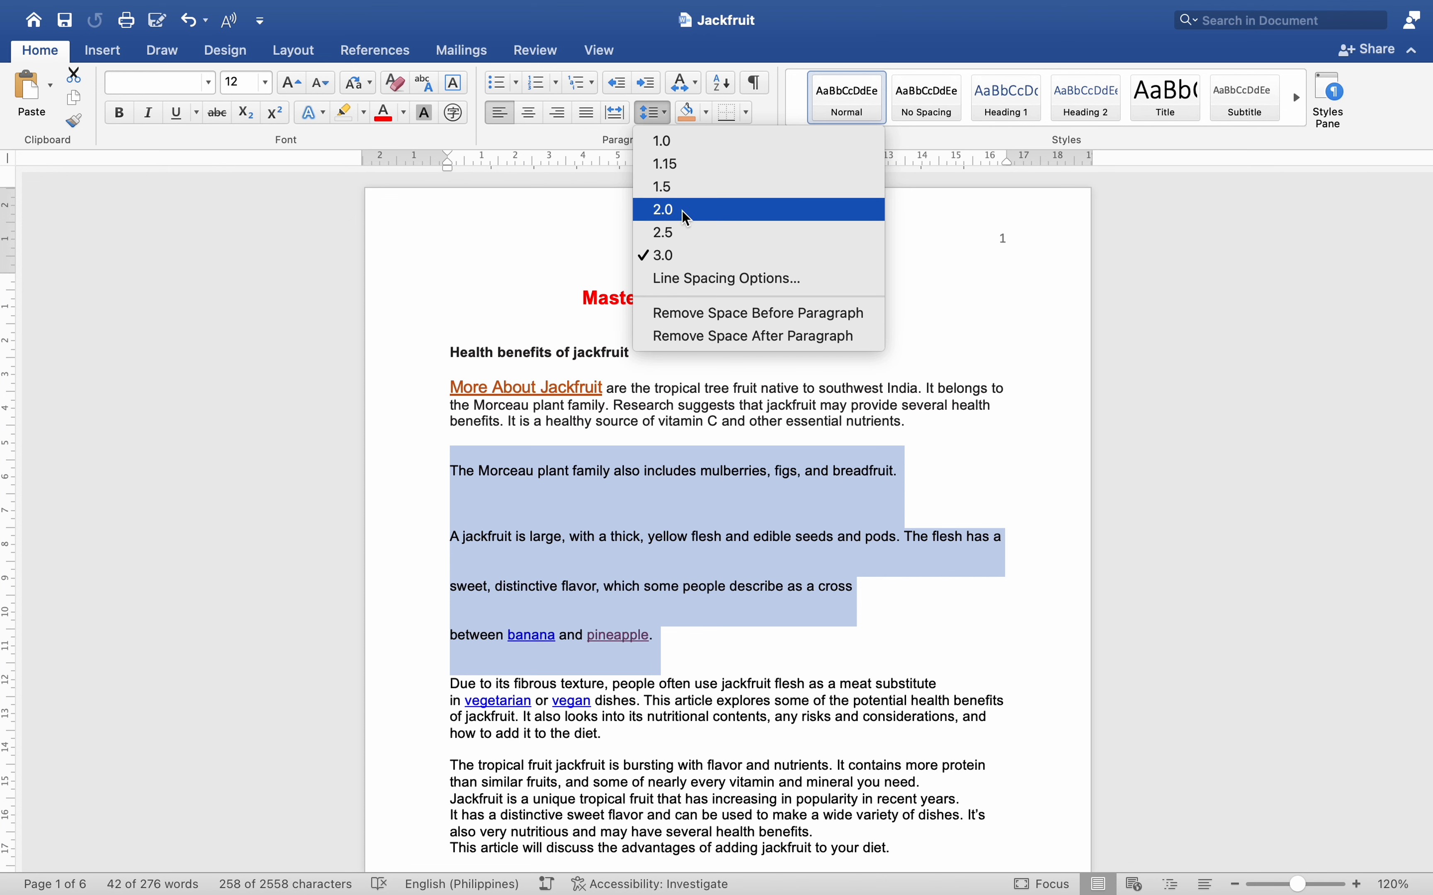
left_click(659, 142)
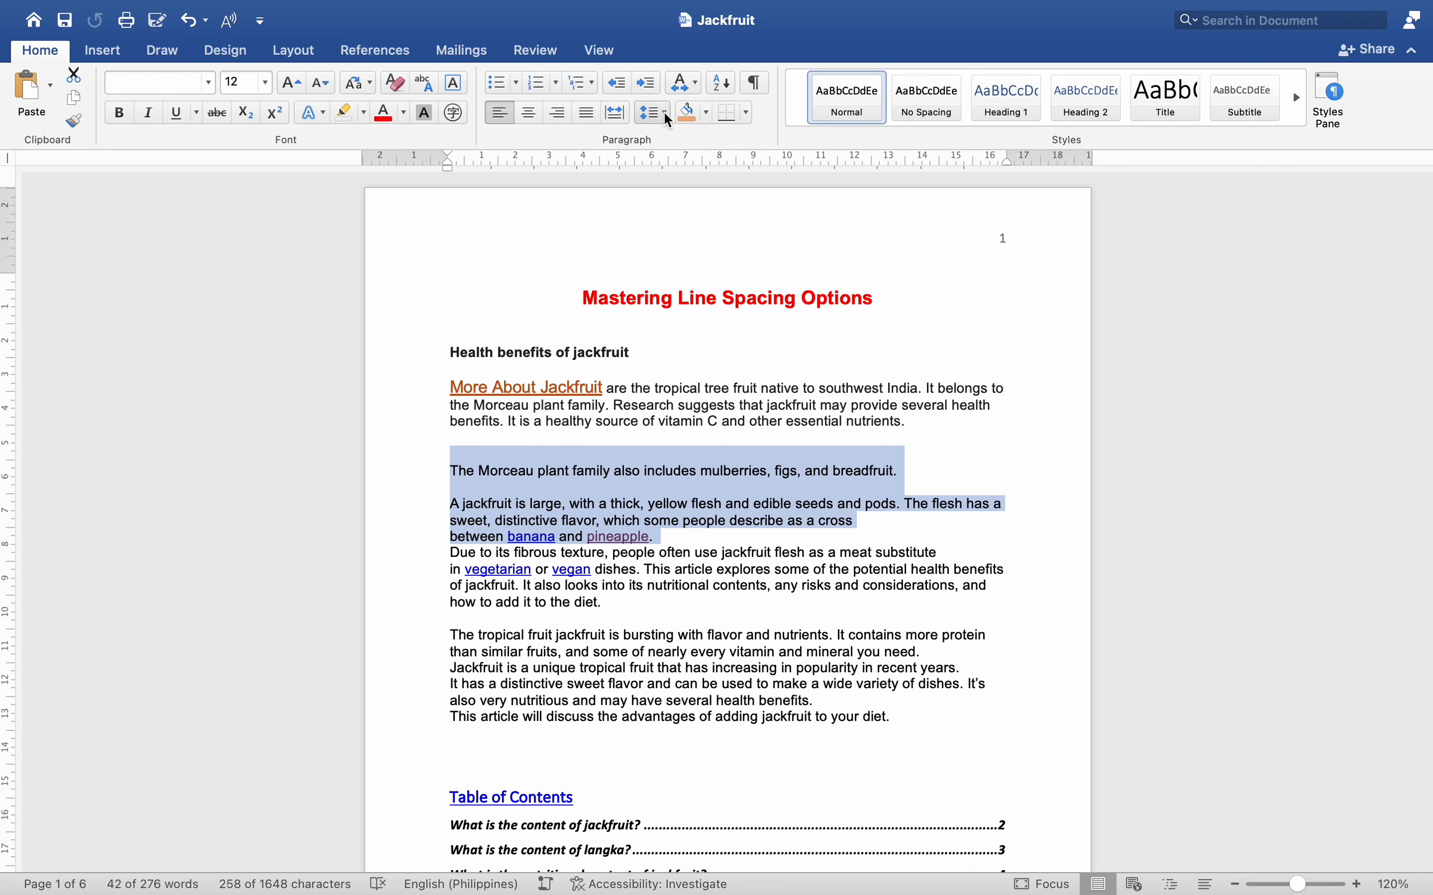
left_click(664, 111)
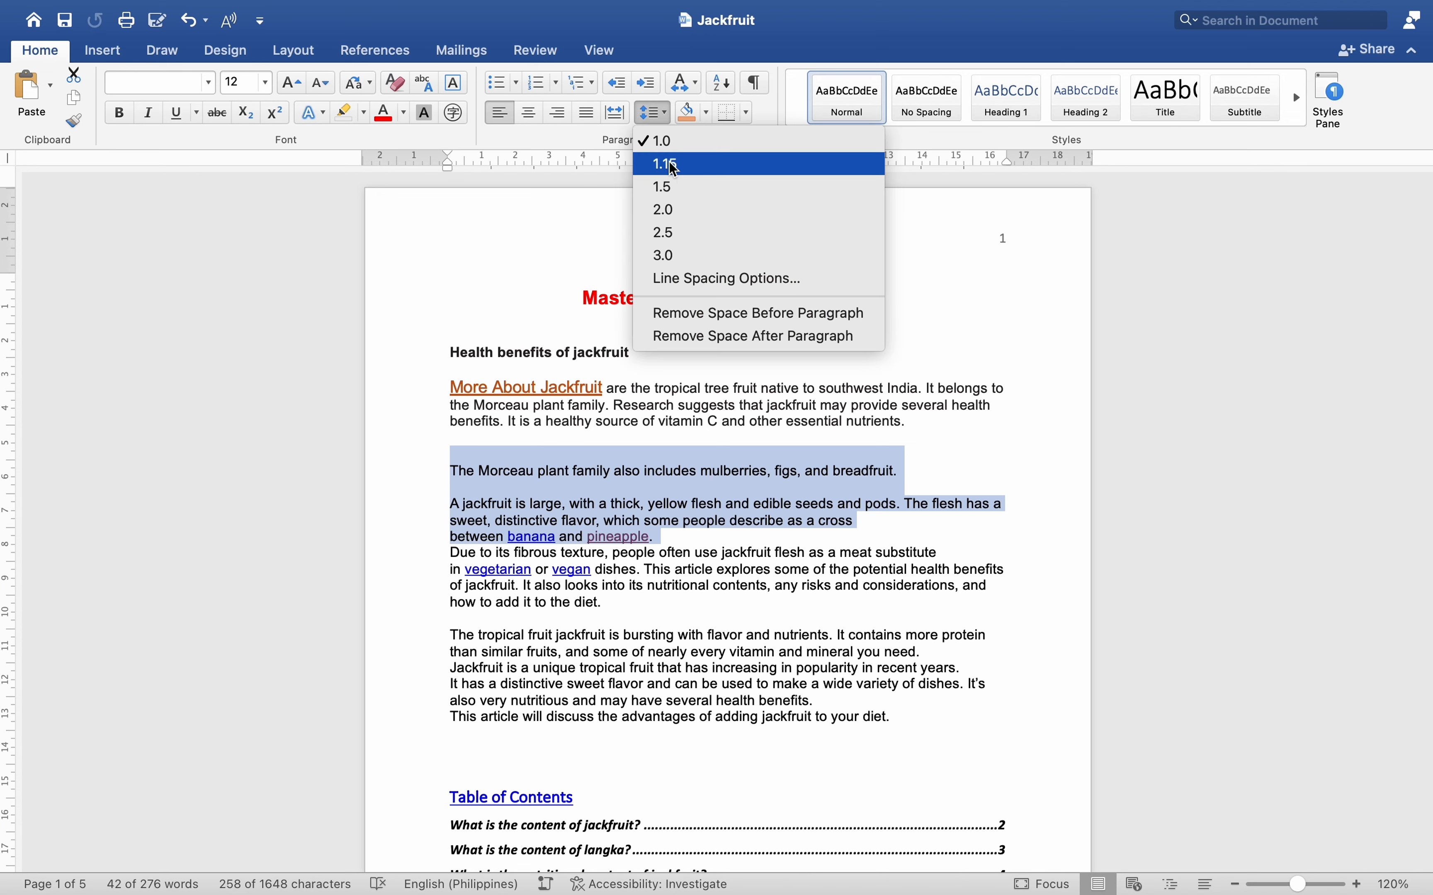
left_click(674, 254)
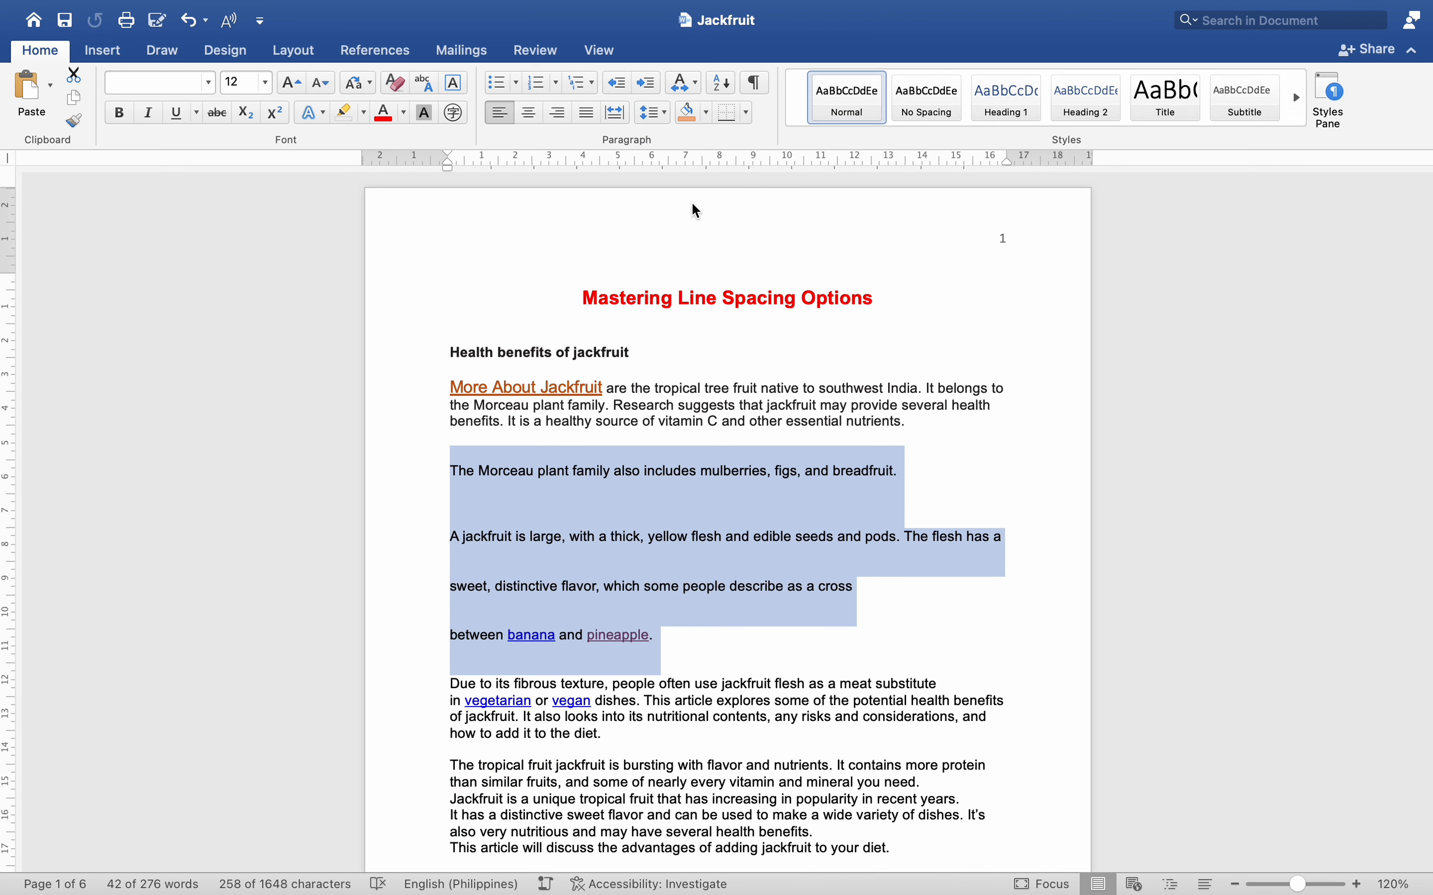
left_click(669, 116)
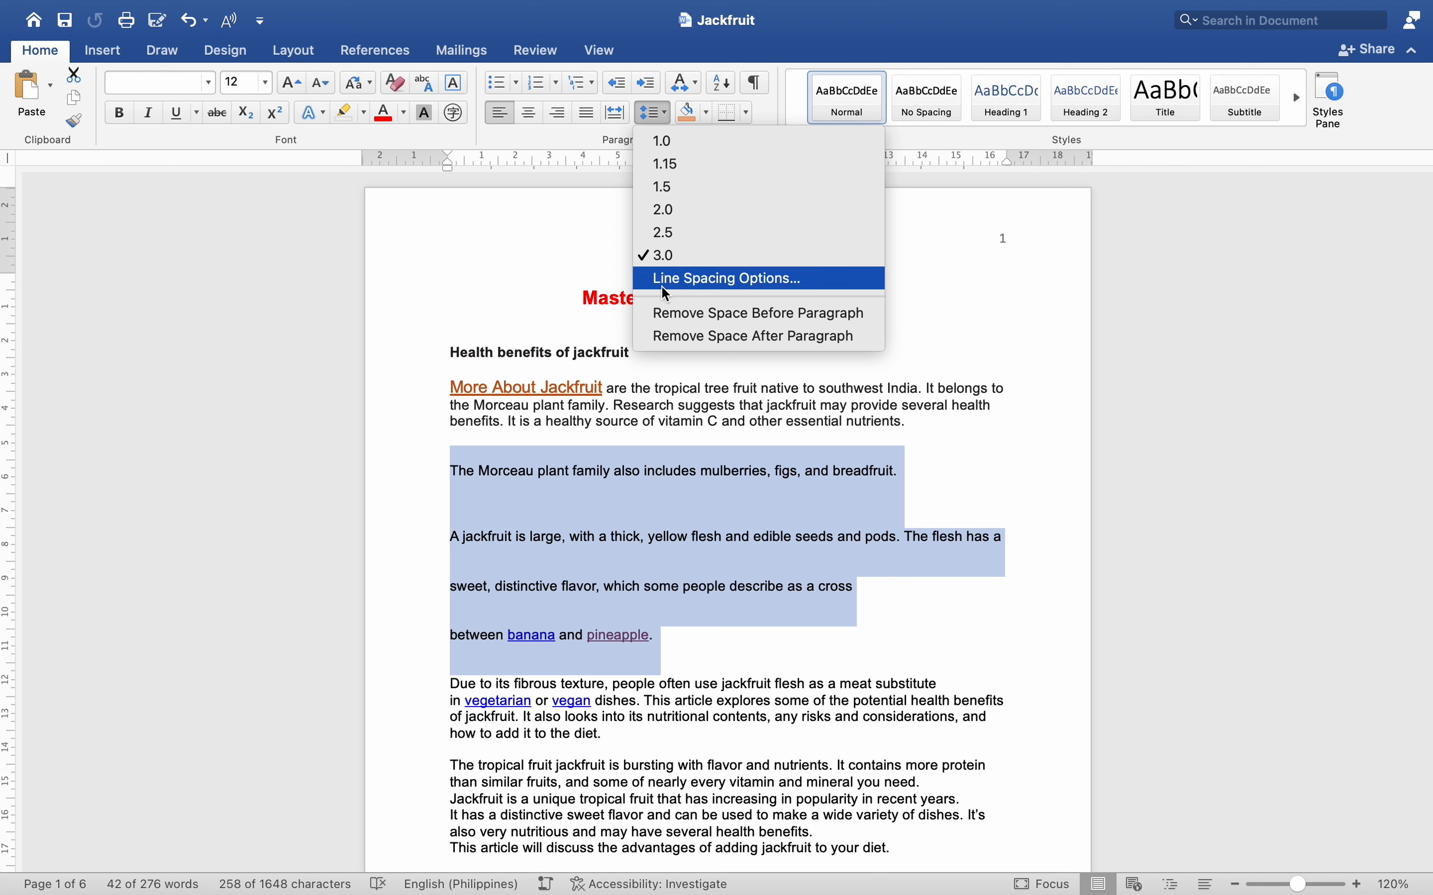
left_click(650, 257)
scroll(648, 273, "down", 5)
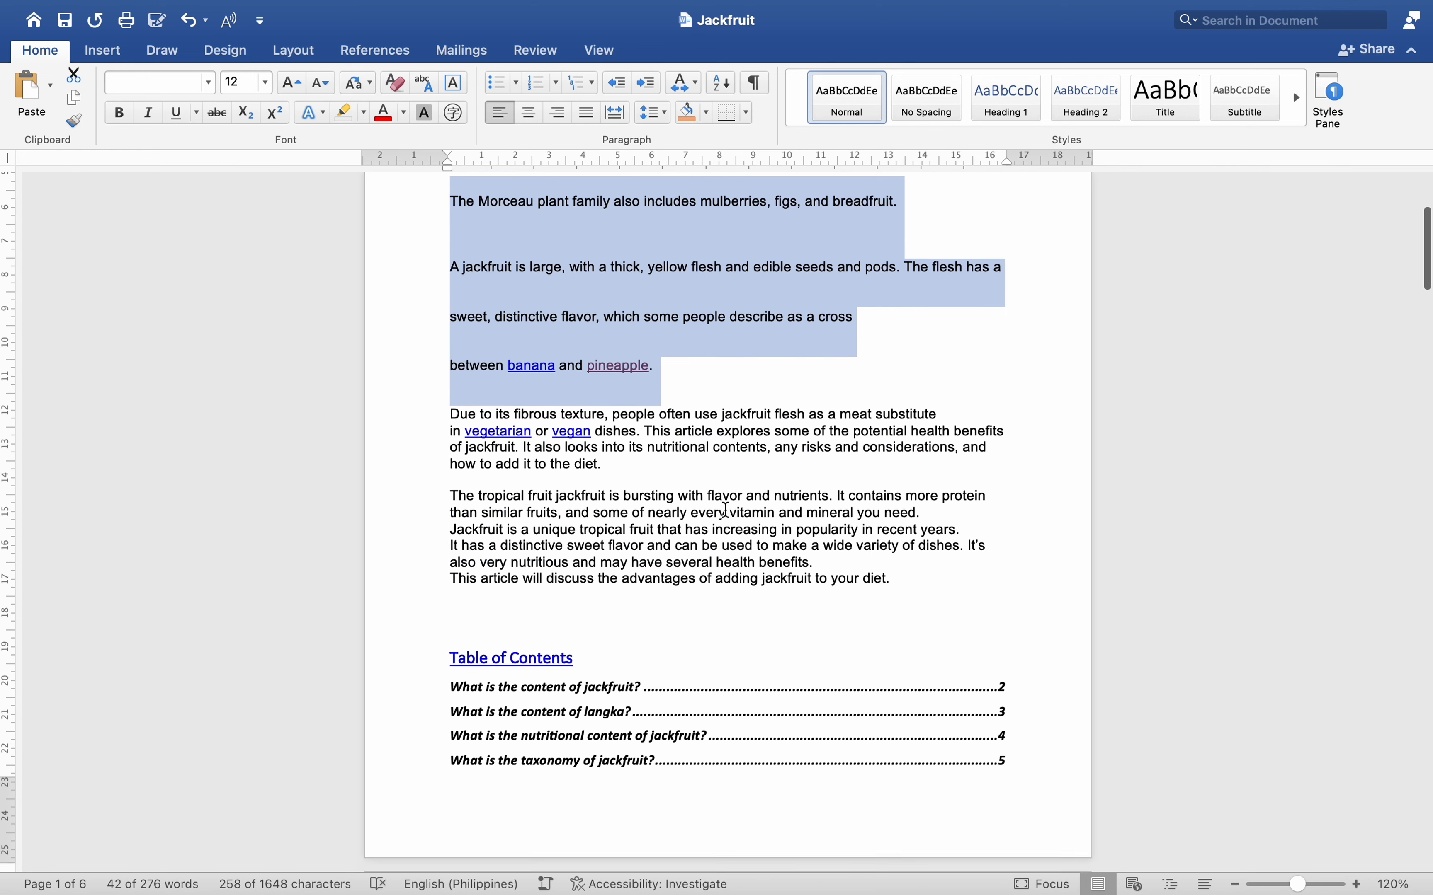
scroll(657, 359, "up", 3)
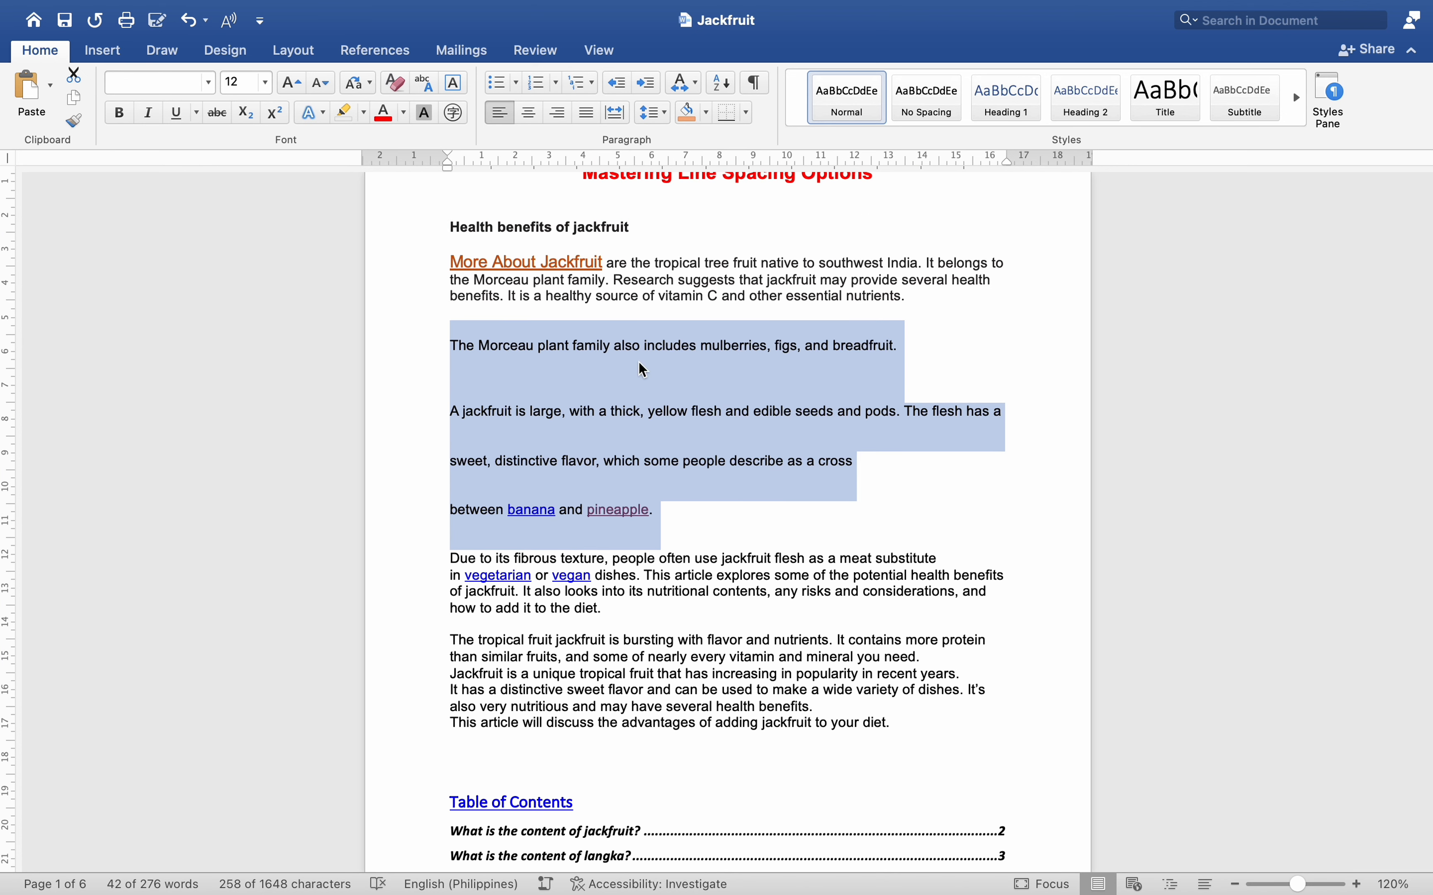
Step: Set the line spacing of the whole document to 2.5 and deselect the text
key("super+a")
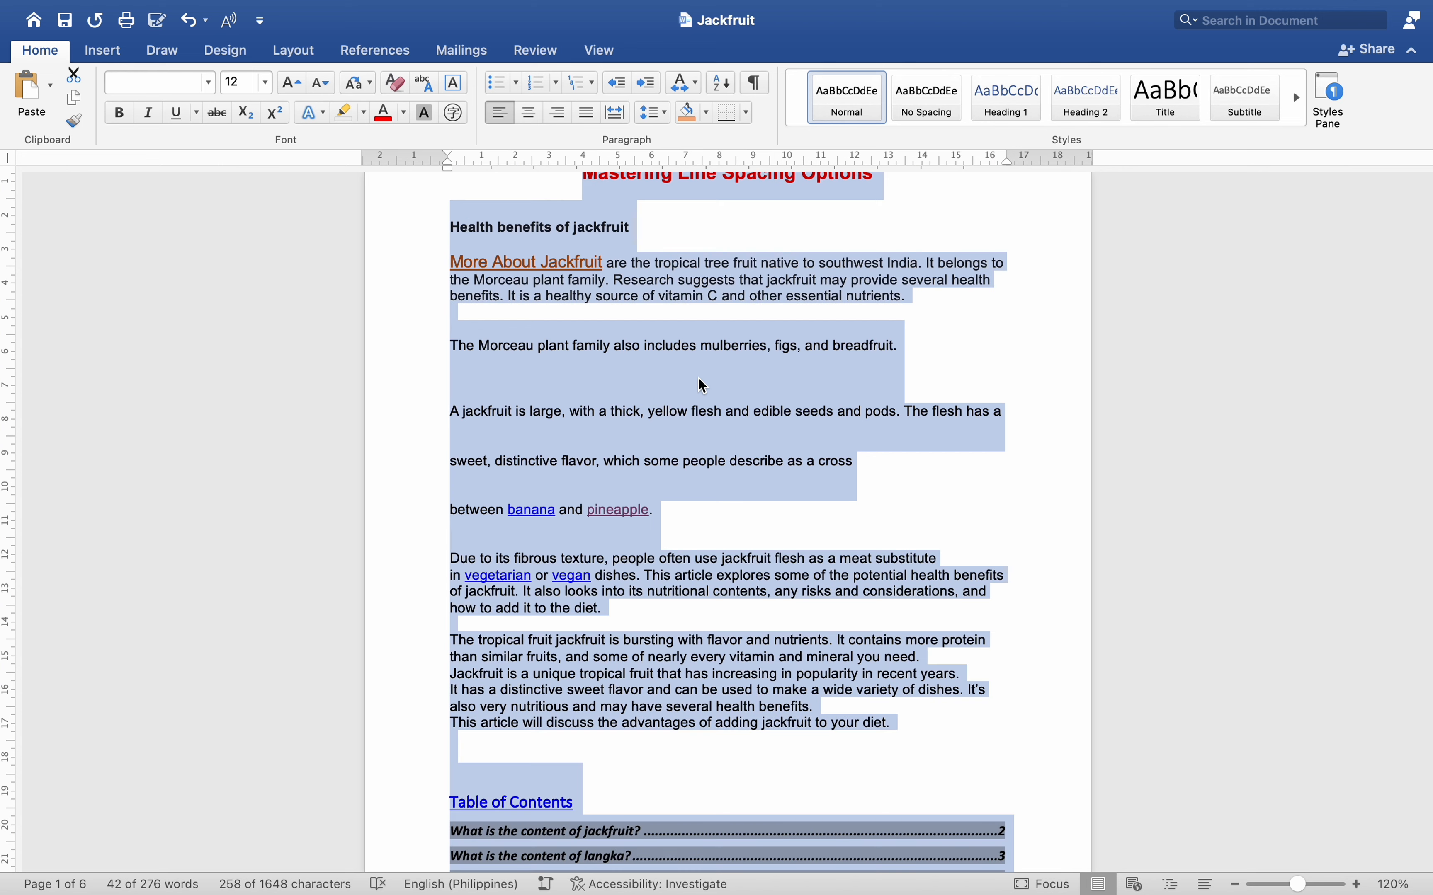
left_click(663, 110)
left_click(671, 232)
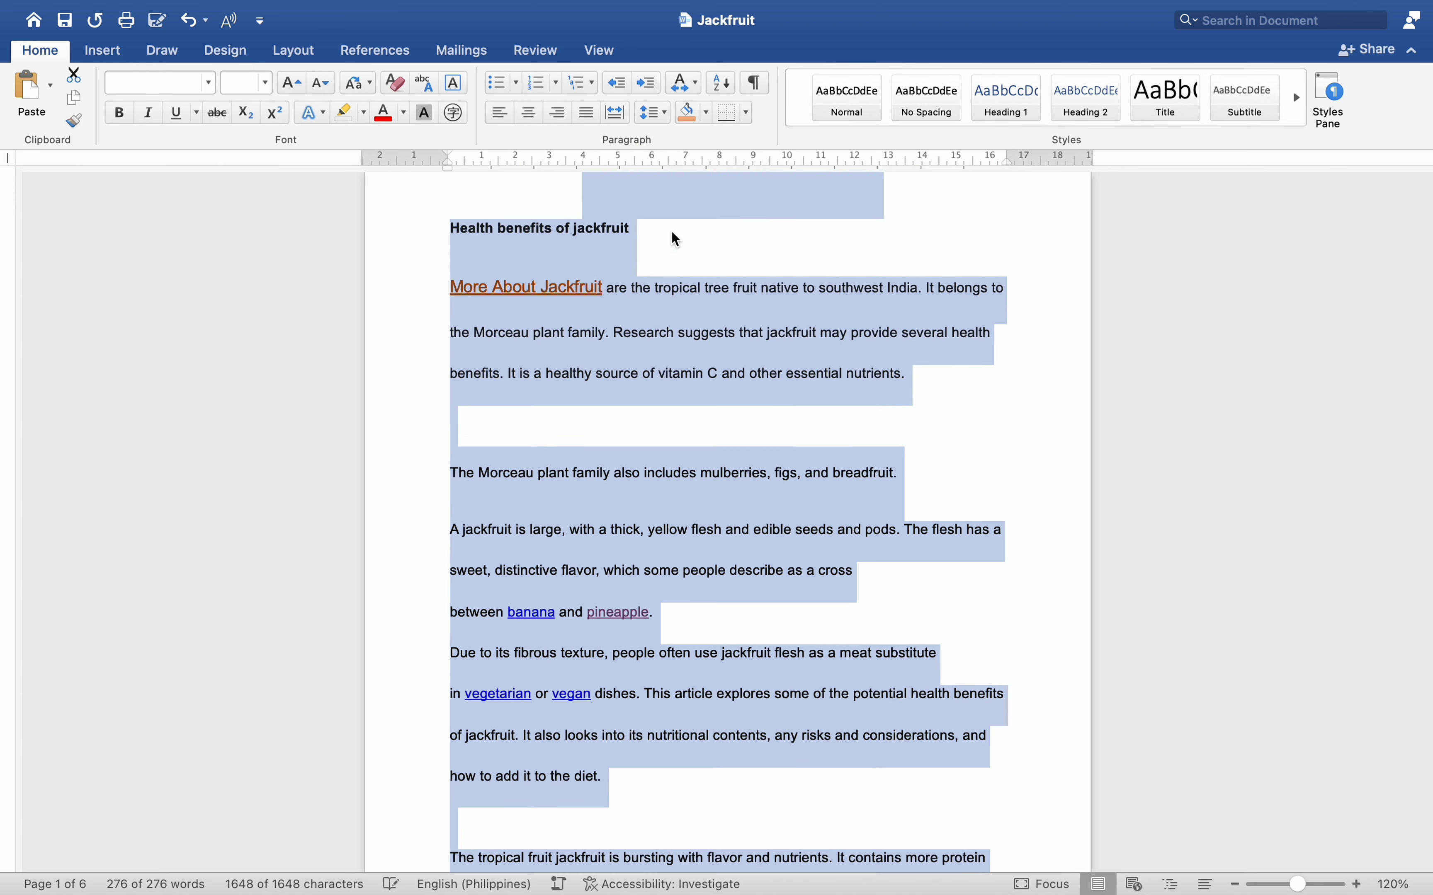
scroll(764, 465, "down", 10)
left_click(813, 546)
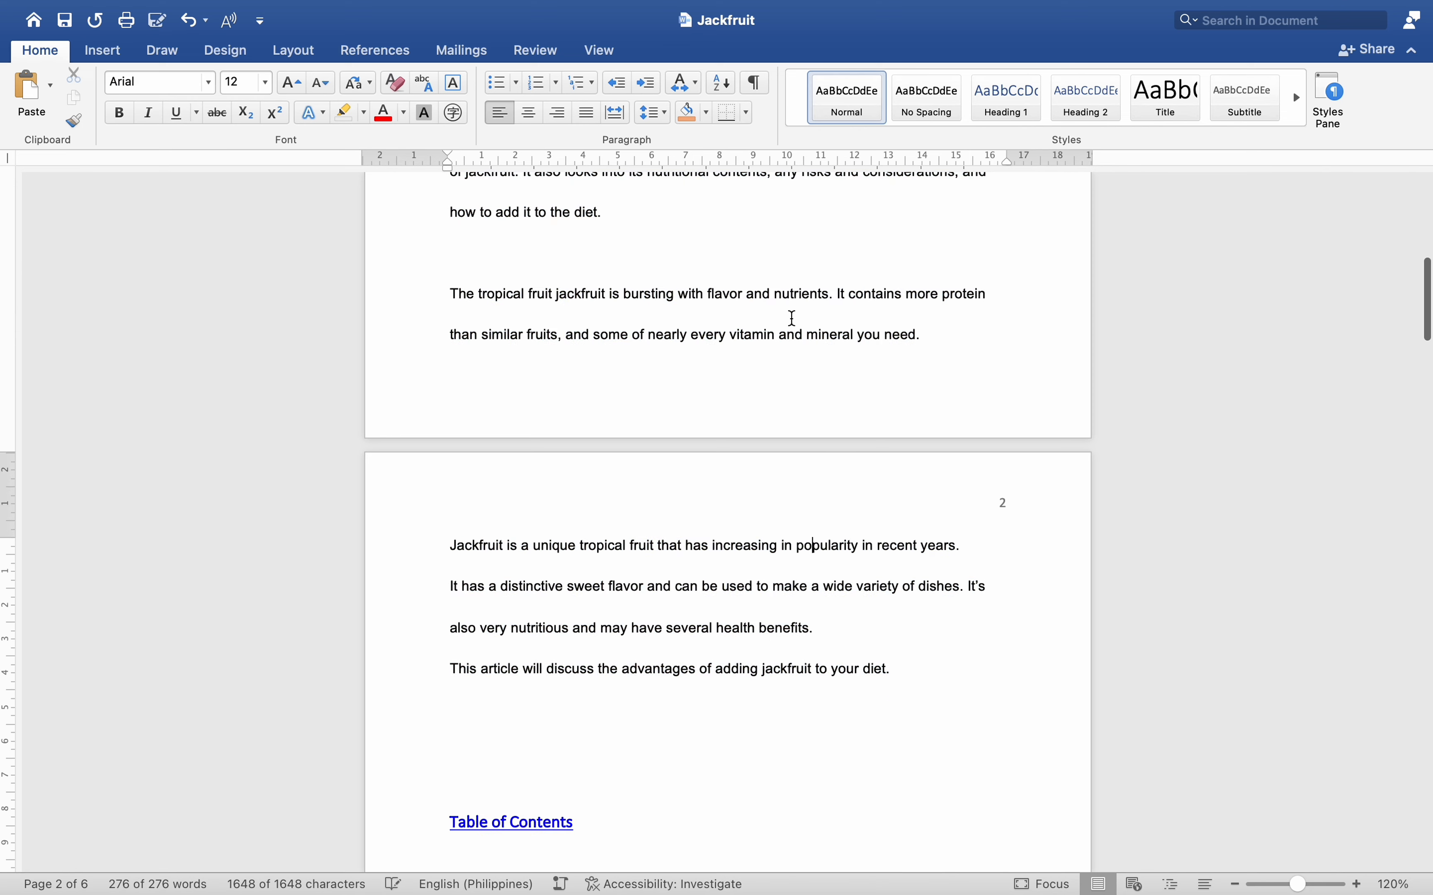
Step: Show the formatting marks to check the newly spaced paragraphs, and hide the marks again
left_click(754, 83)
scroll(774, 341, "up", 10)
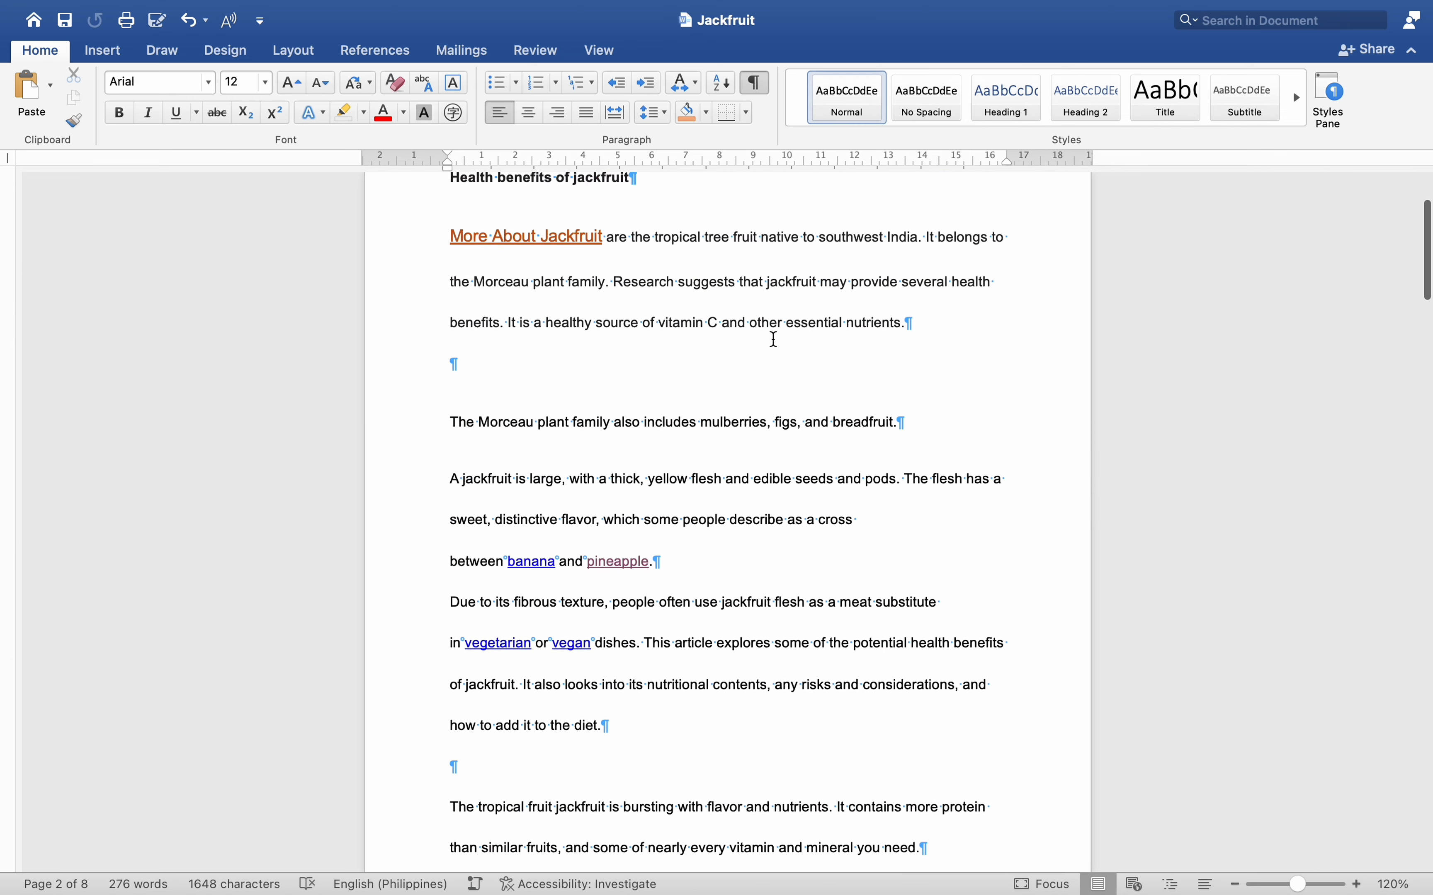
left_click(758, 86)
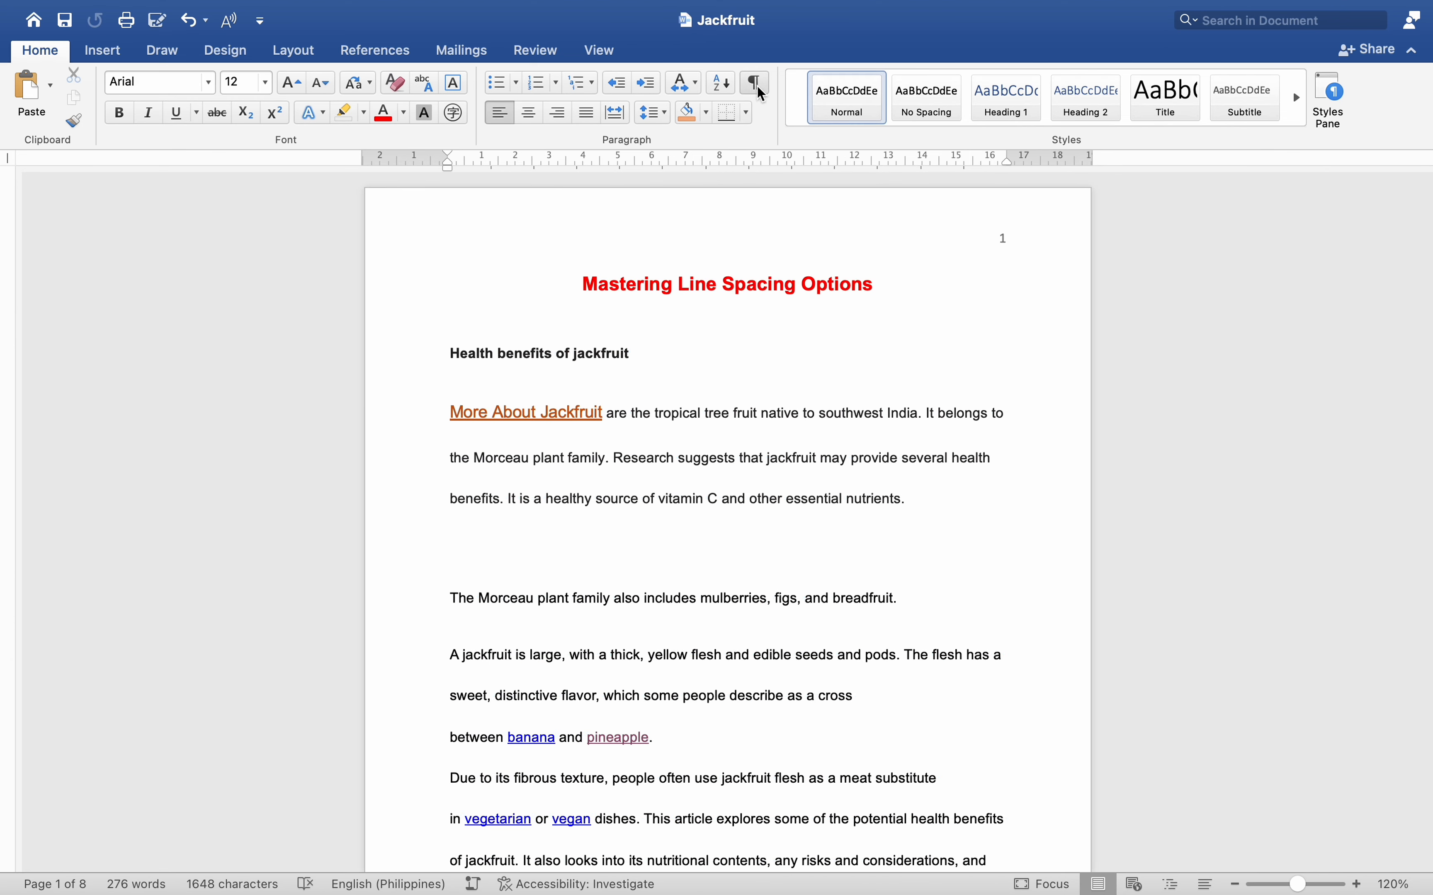
scroll(814, 427, "down", 3)
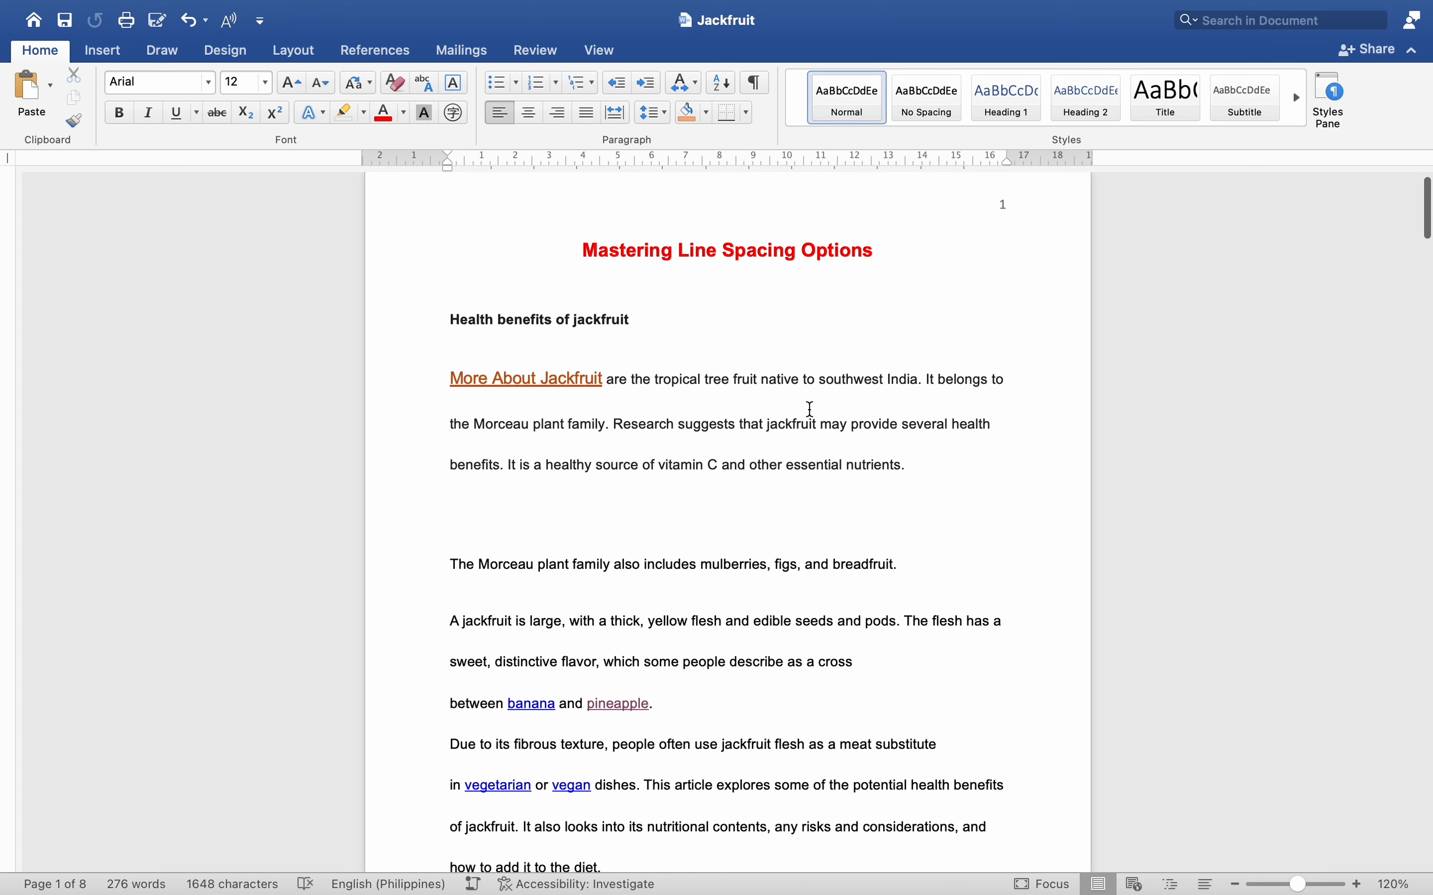
scroll(810, 410, "down", 3)
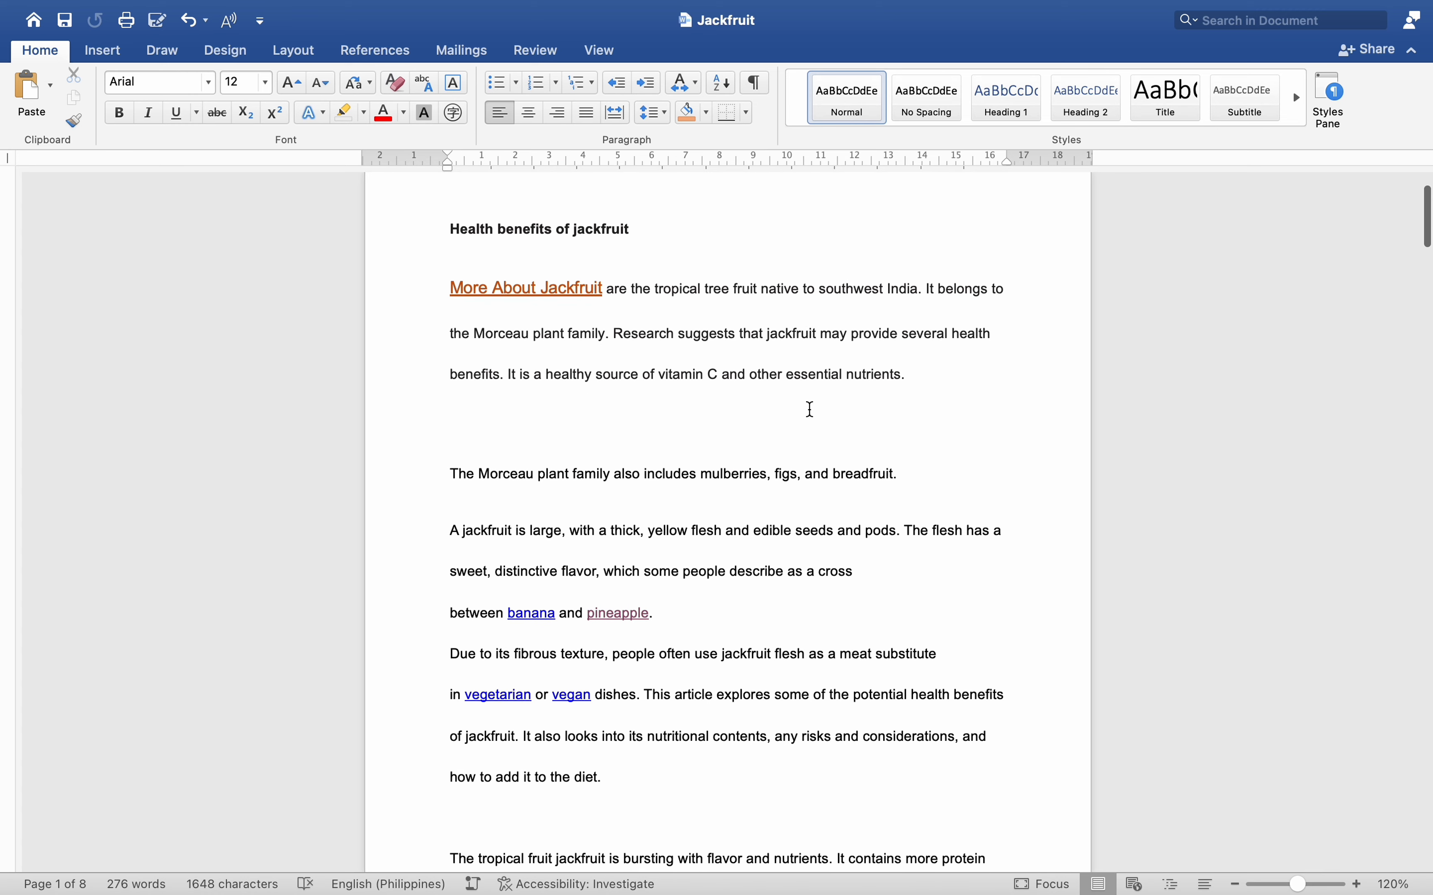
Step: Select all the text and examine the line spacing of the paragraphs and table of contents
key("ctrl+a")
scroll(811, 410, "down", 6)
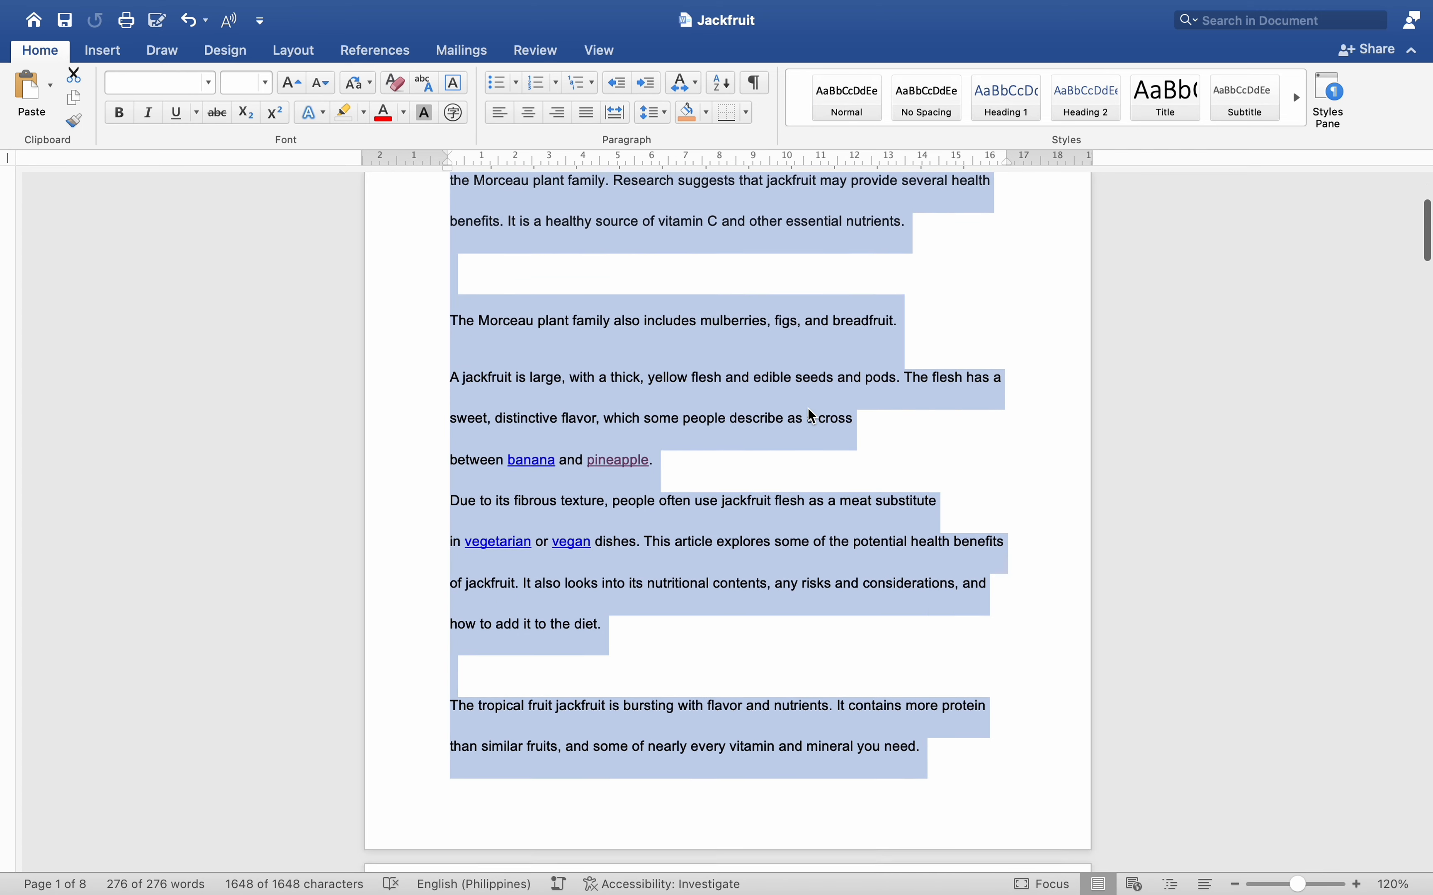
scroll(811, 410, "up", 12)
scroll(812, 416, "down", 20)
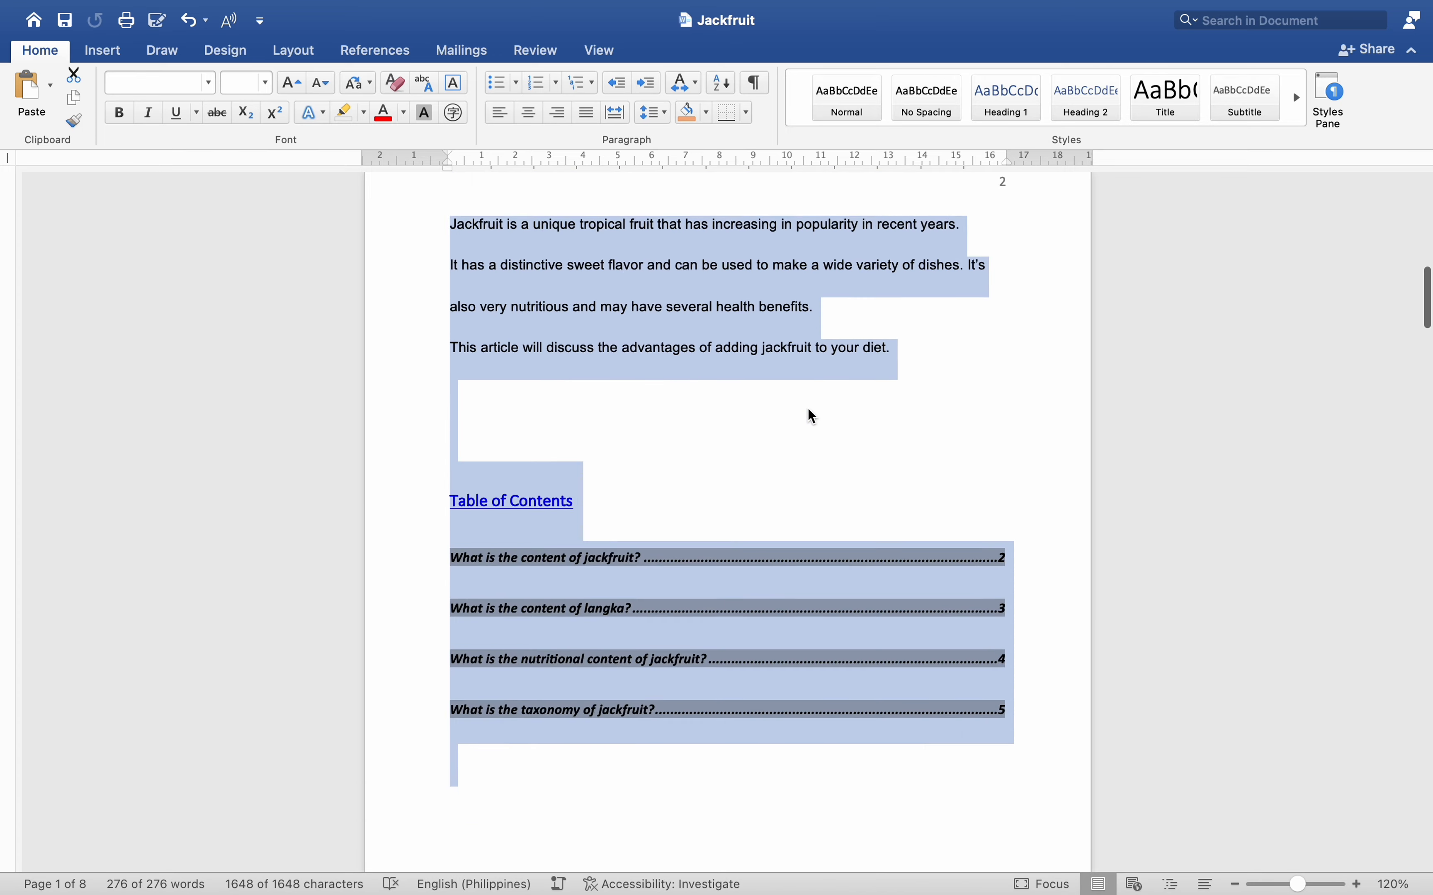
scroll(811, 407, "up", 20)
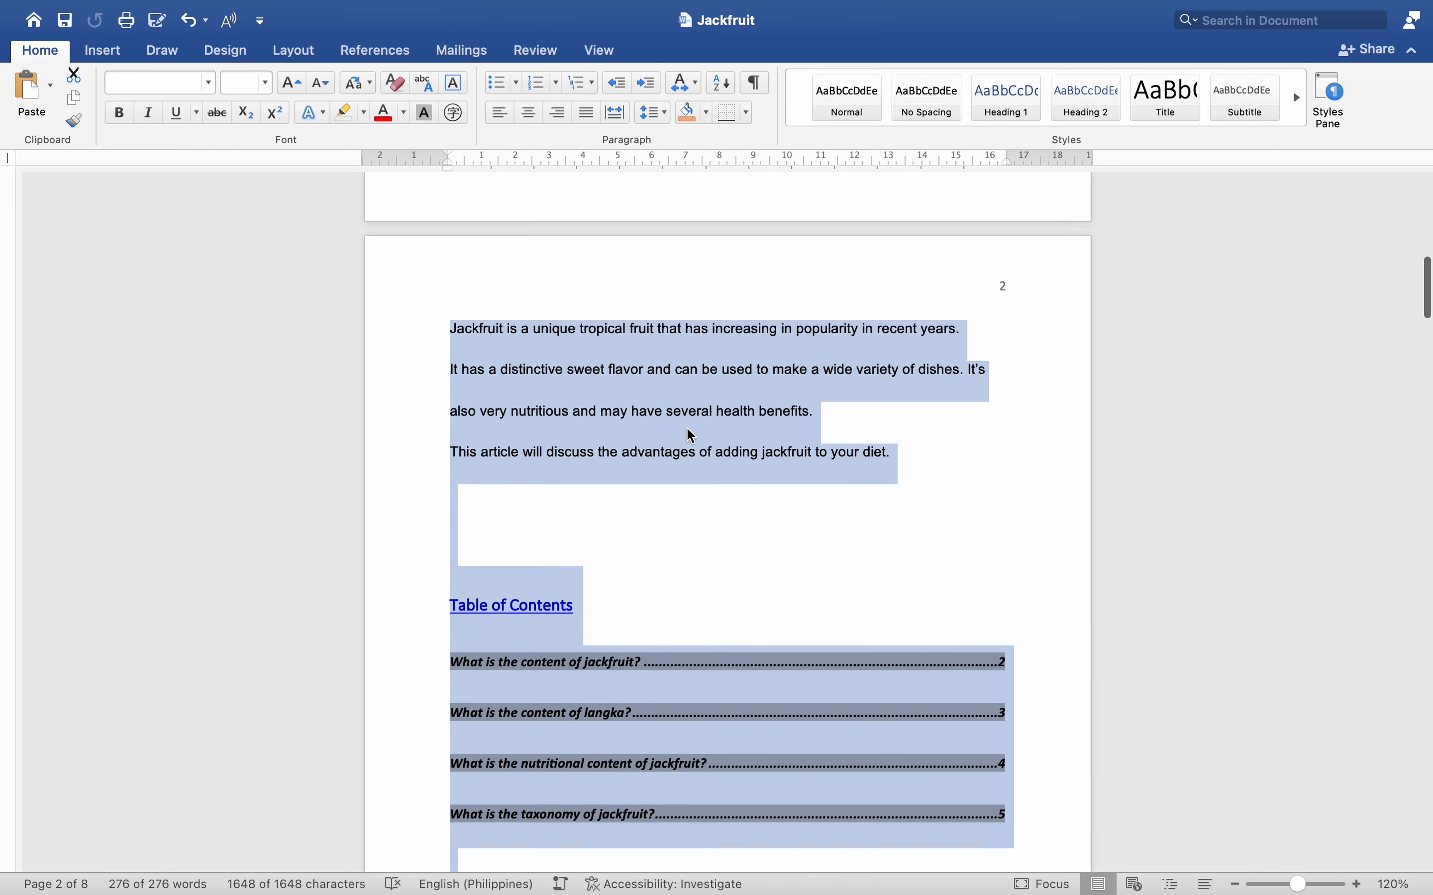
scroll(698, 300, "down", 10)
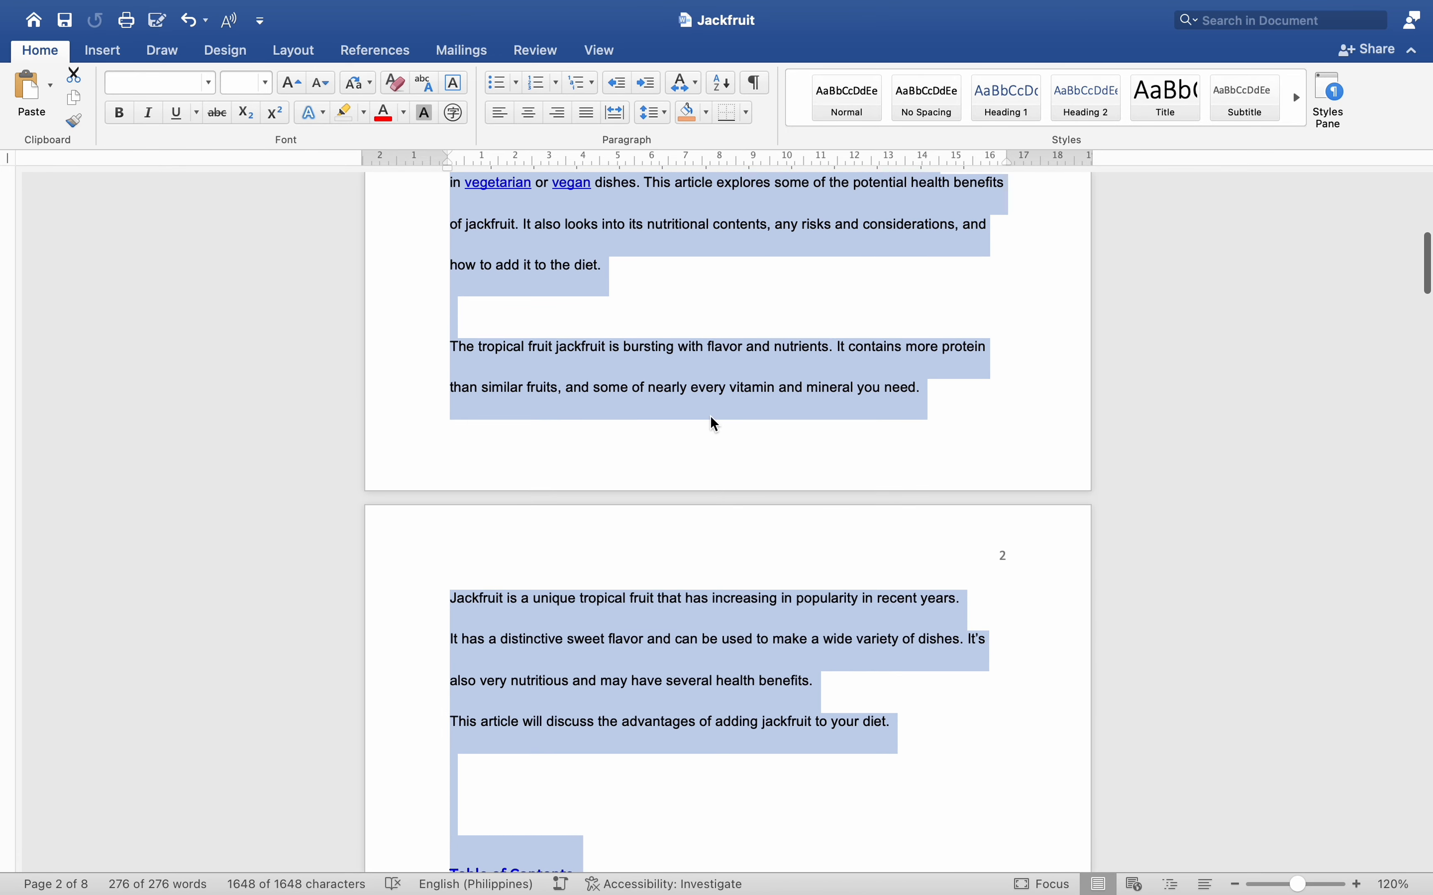
scroll(725, 467, "down", 5)
scroll(720, 467, "up", 10)
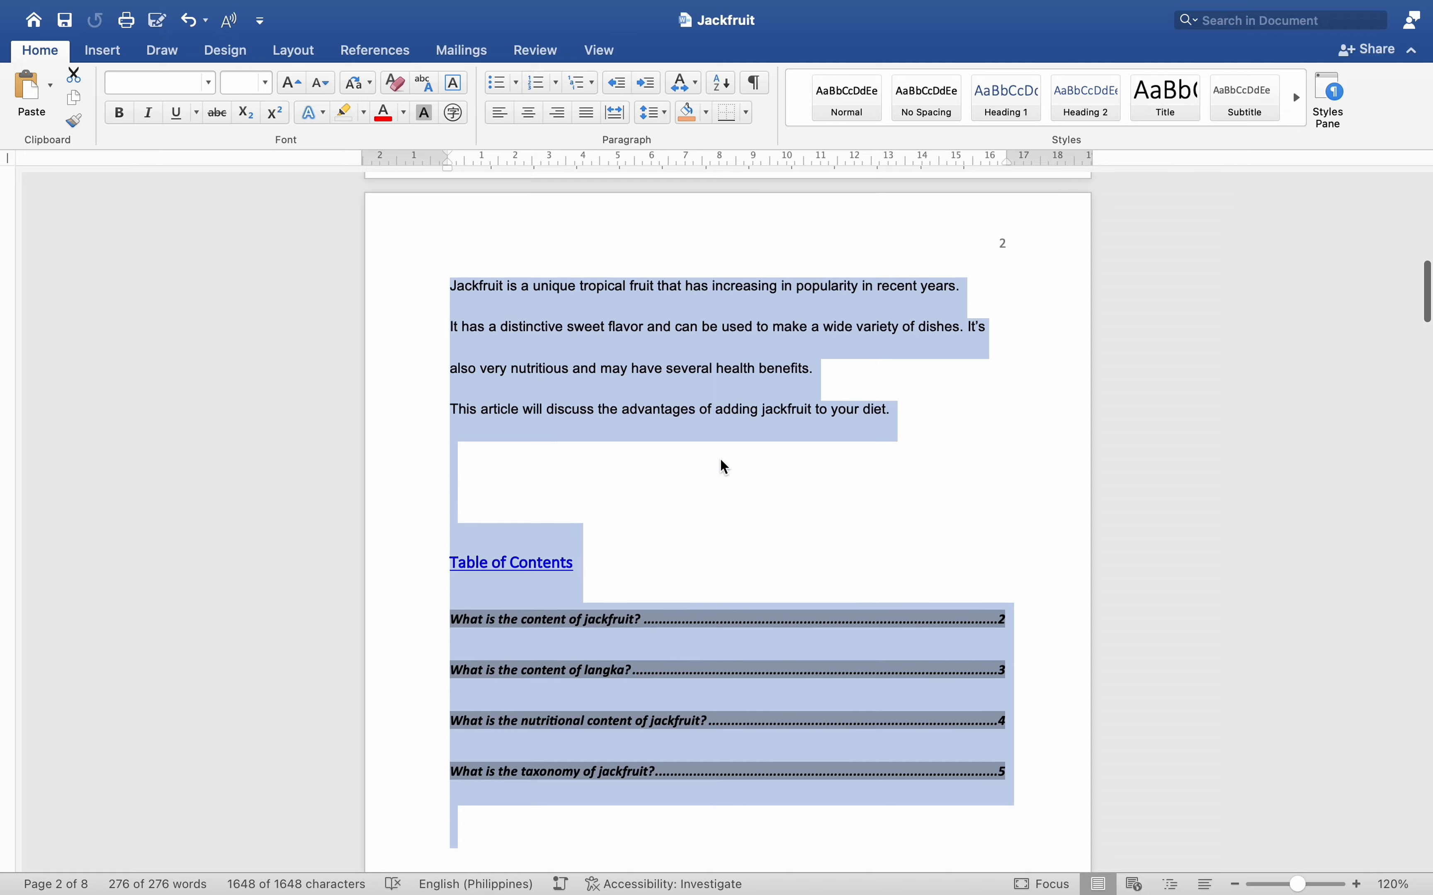
scroll(780, 514, "up", 4)
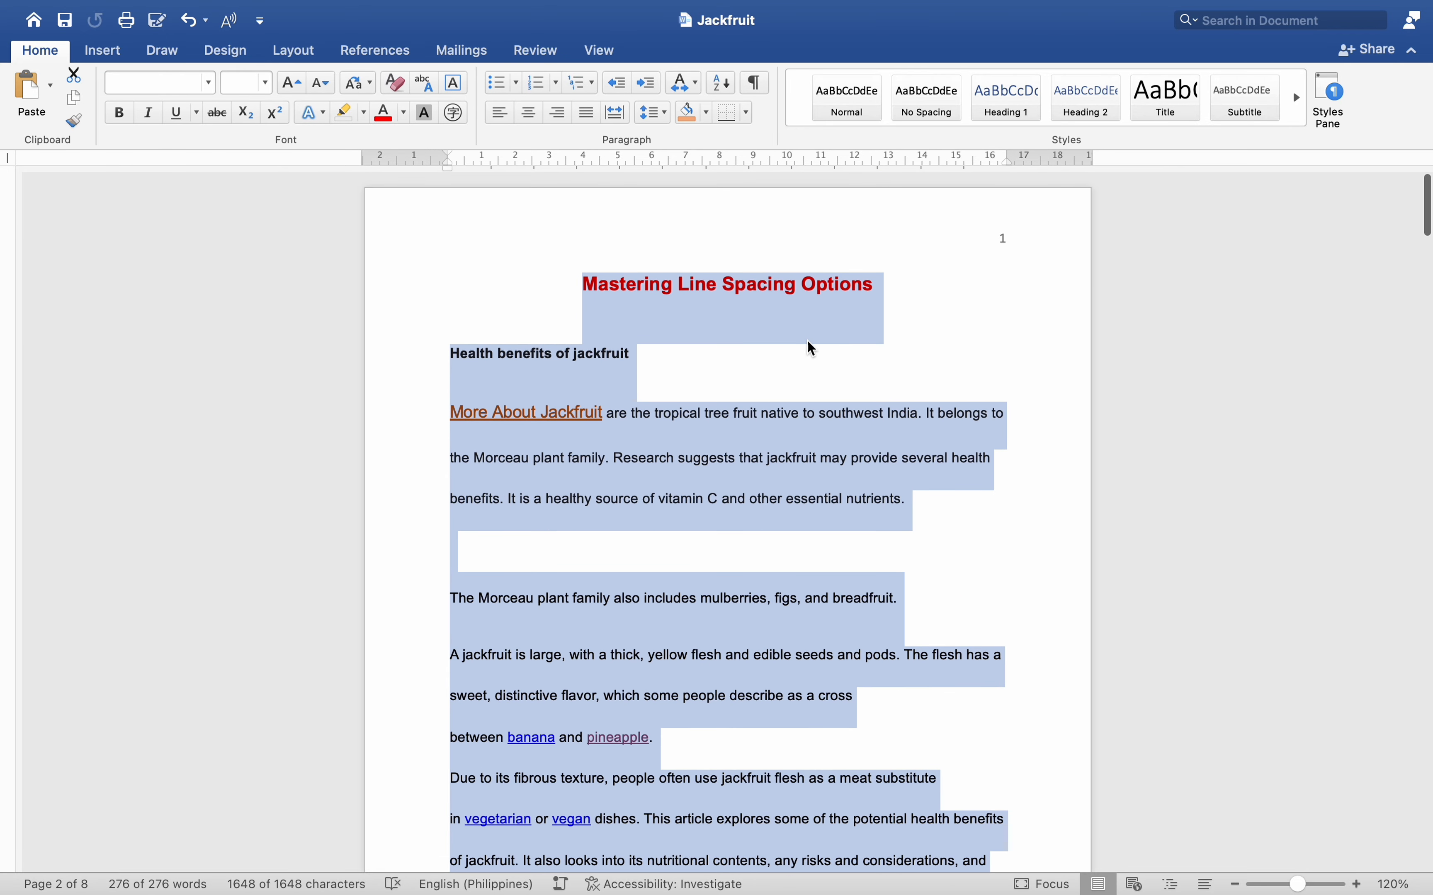
Step: Place the cursor in the "Health benefits of jackfruit" heading and open its Paragraph settings at the spacing before value
left_click(805, 351)
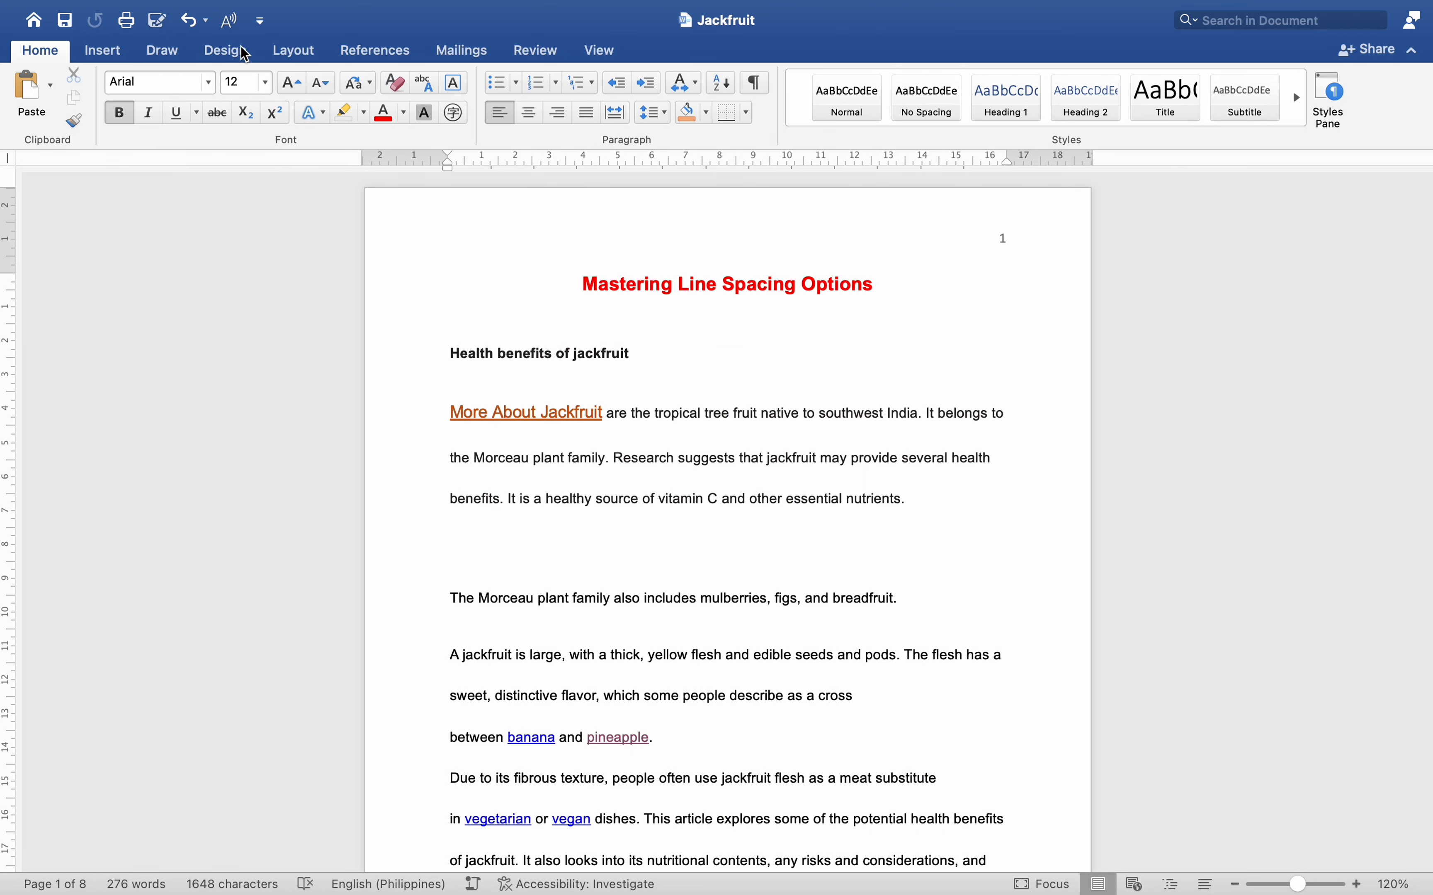
mouse_move(259, 7)
left_click(311, 11)
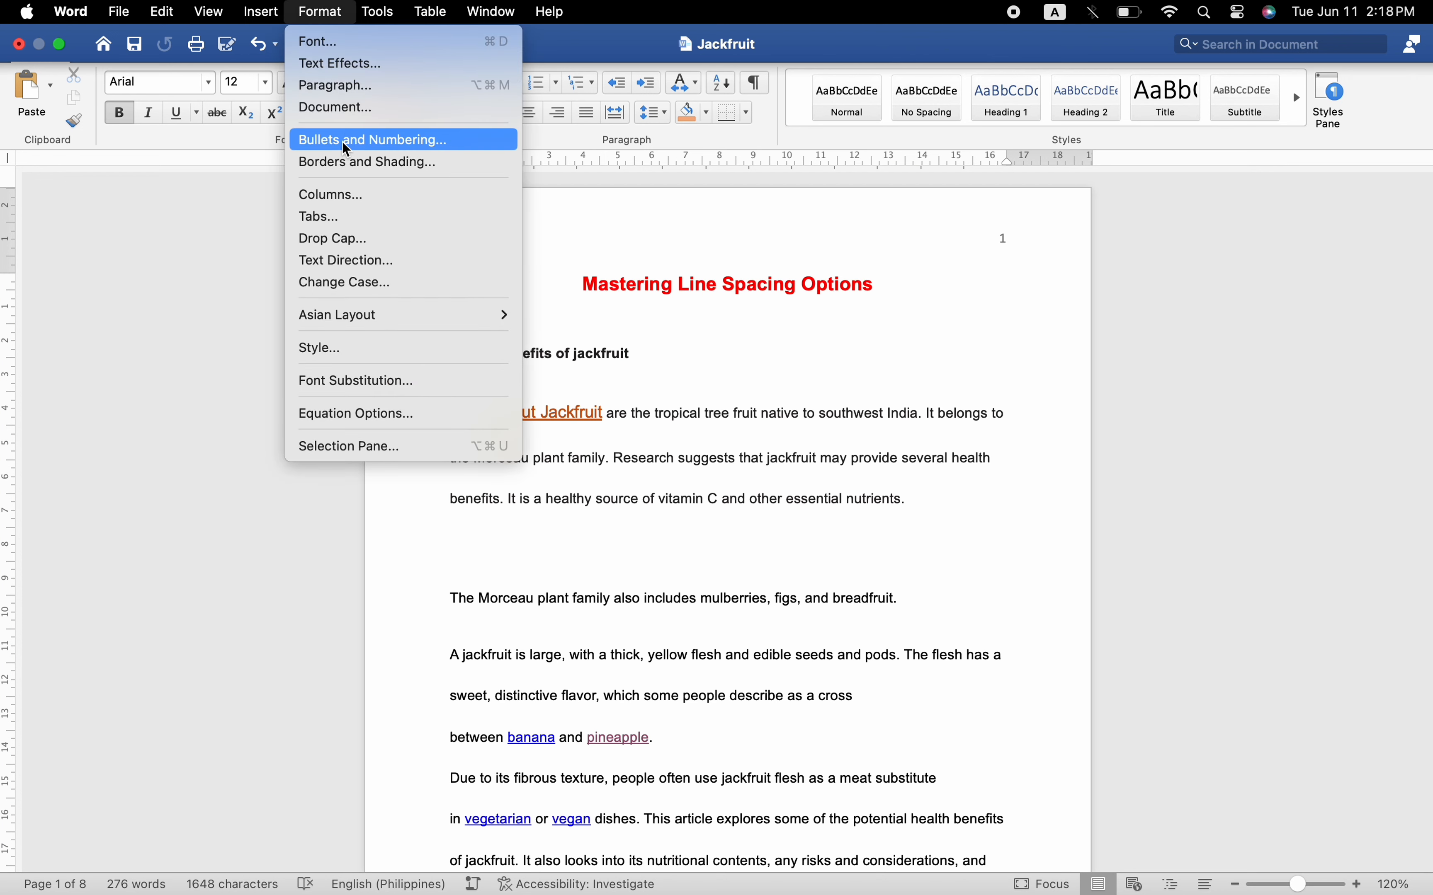
left_click(371, 90)
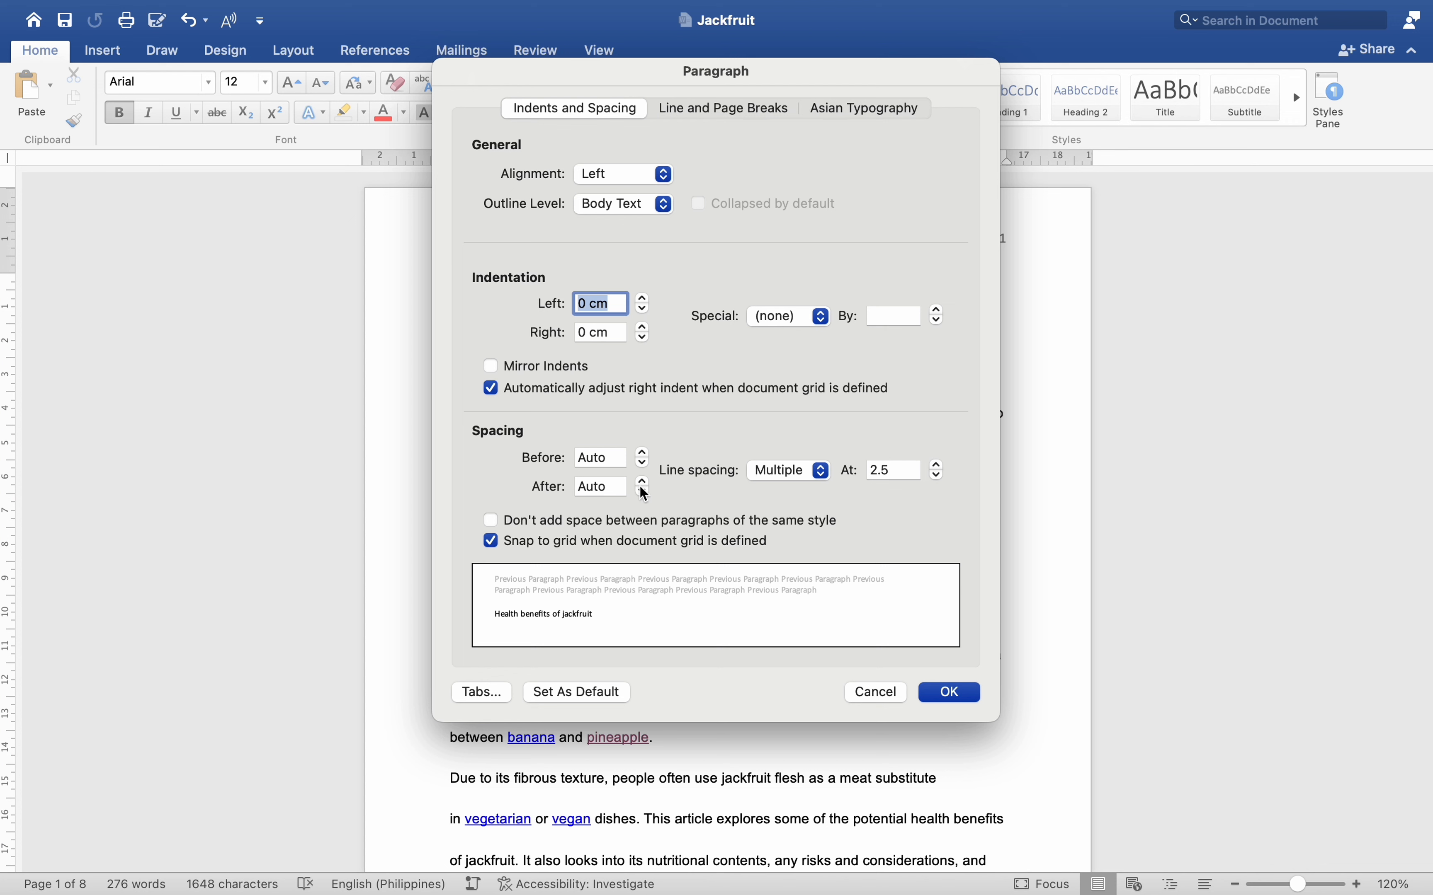
left_click(645, 462)
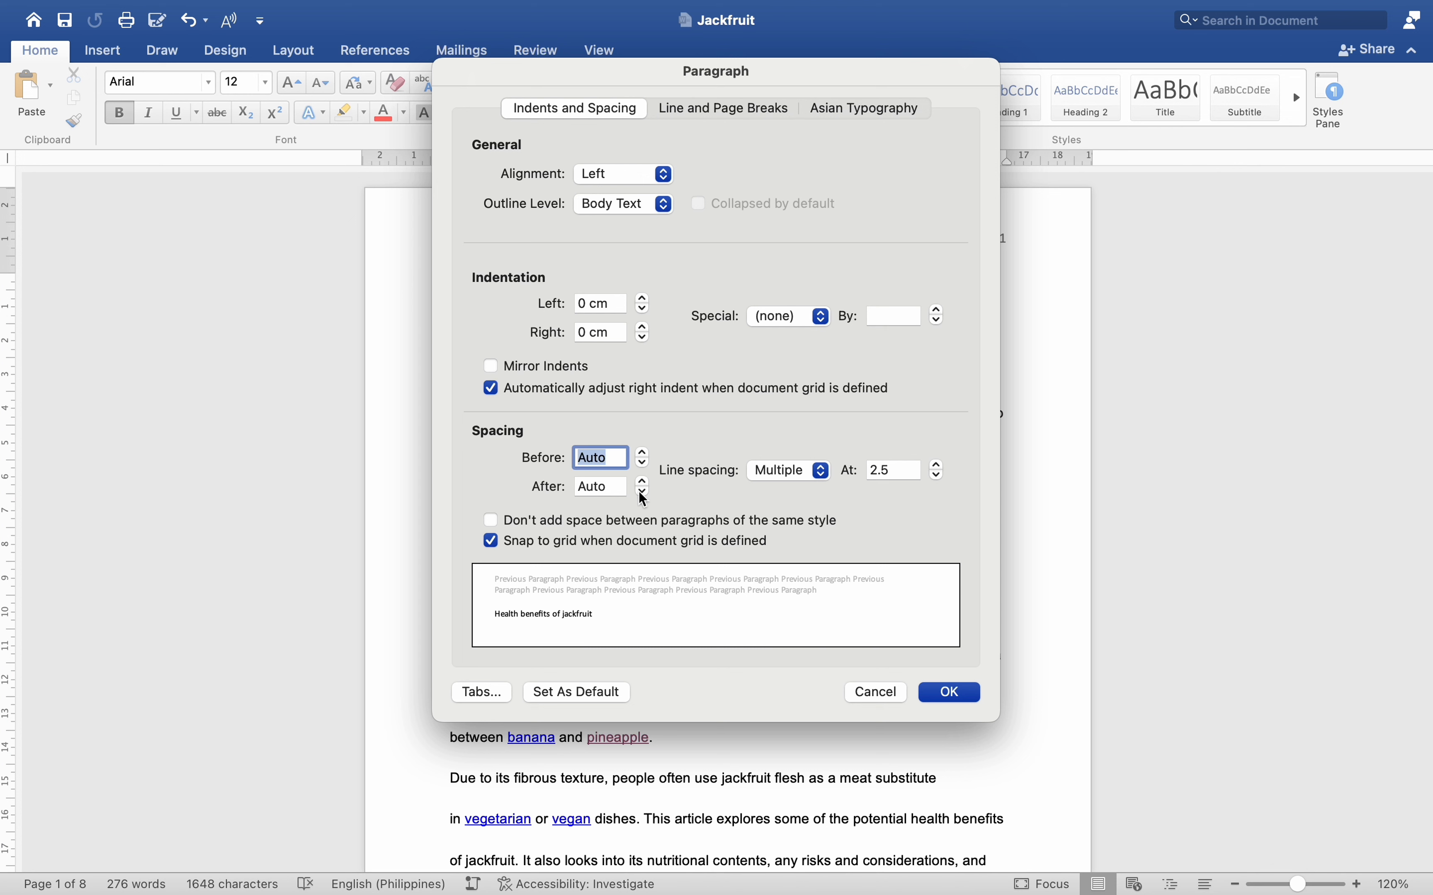
Step: Preview the heading's line spacing as Single, 1.5 lines and Double in the Paragraph settings
left_click(820, 473)
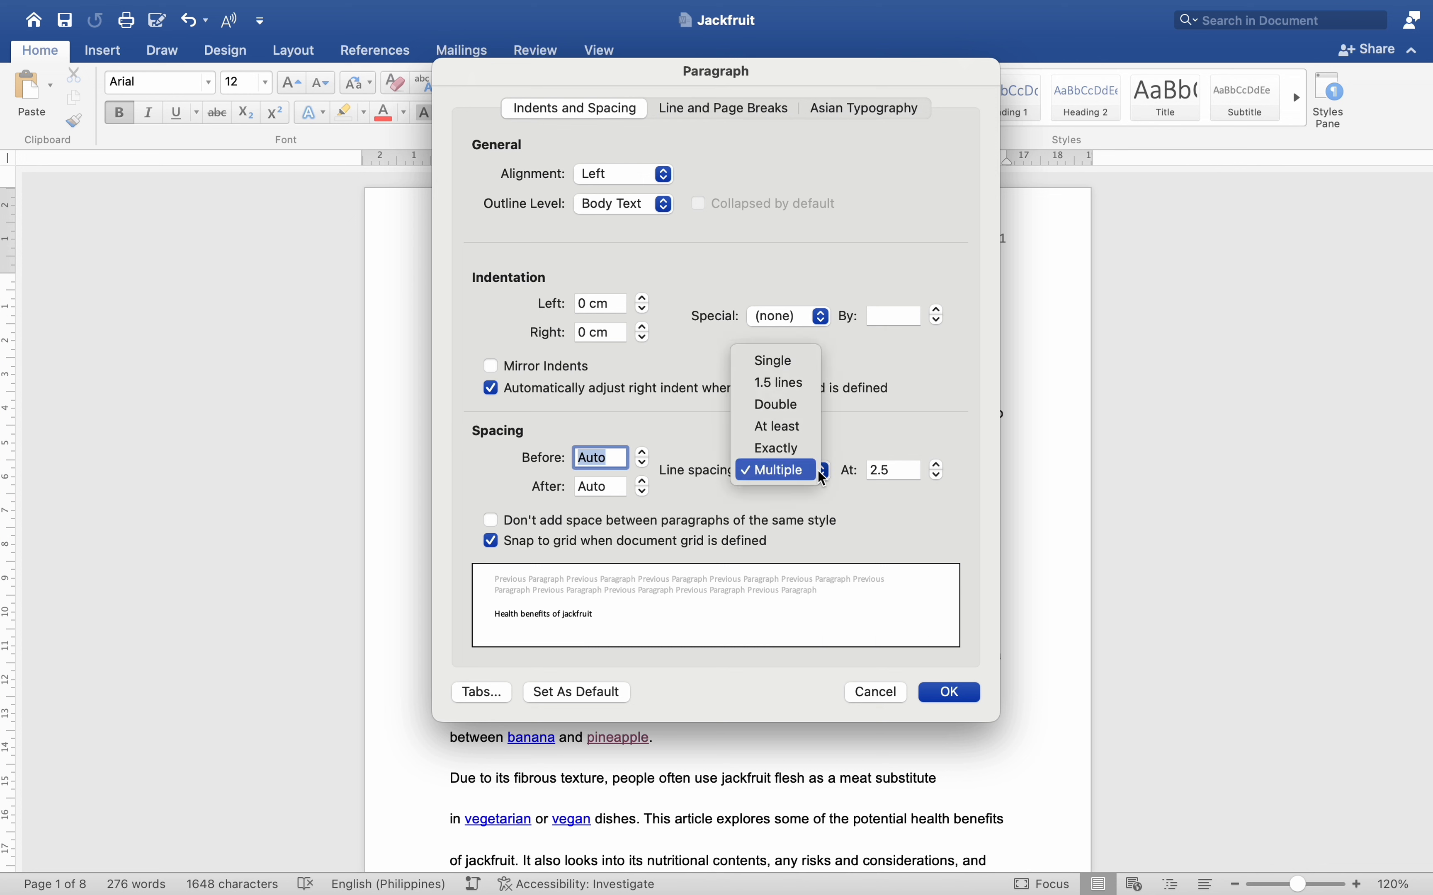
left_click(782, 361)
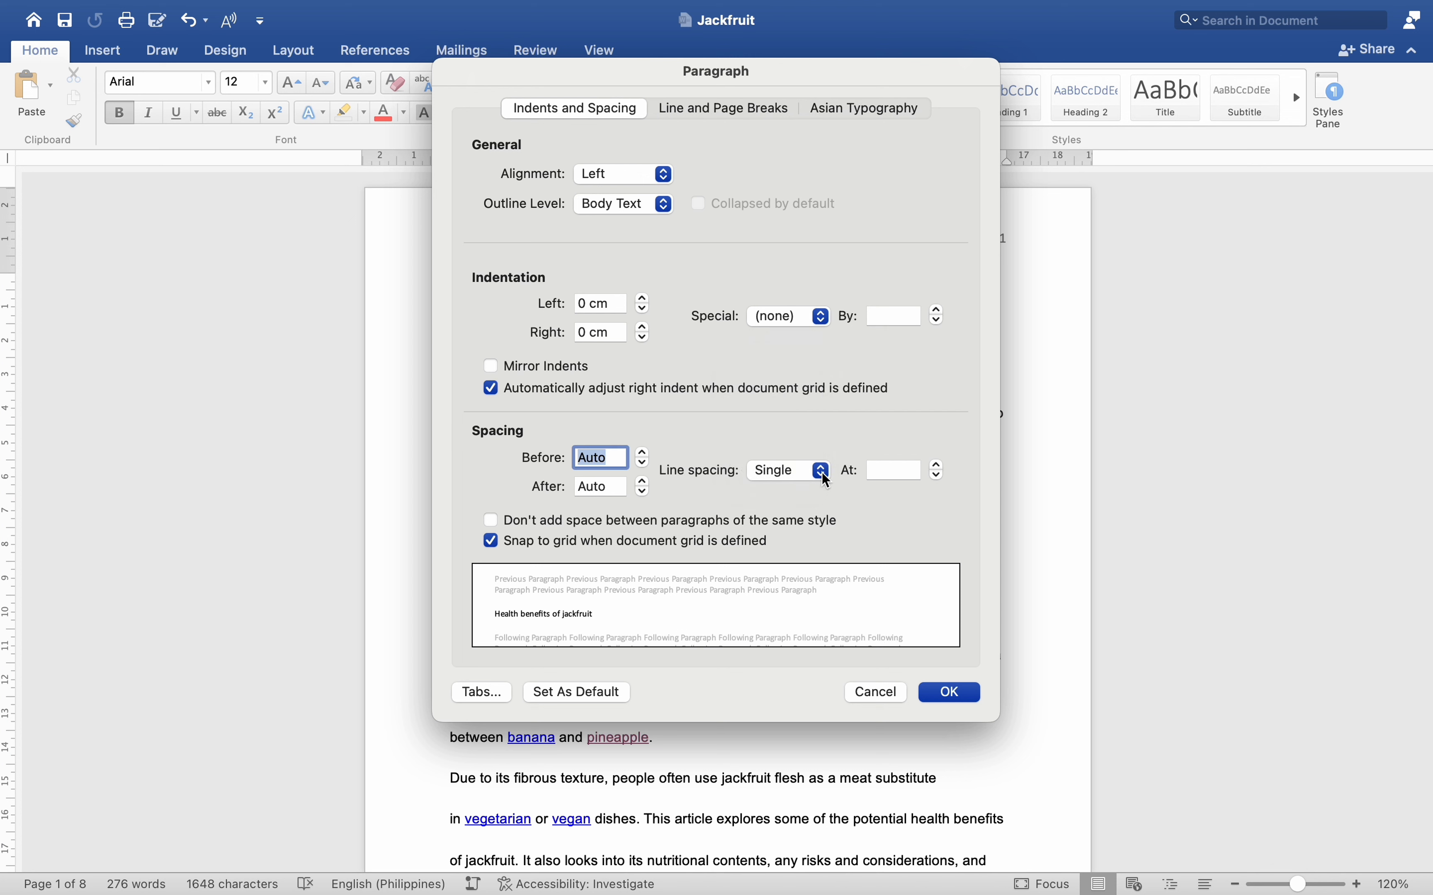
left_click(824, 473)
left_click(795, 489)
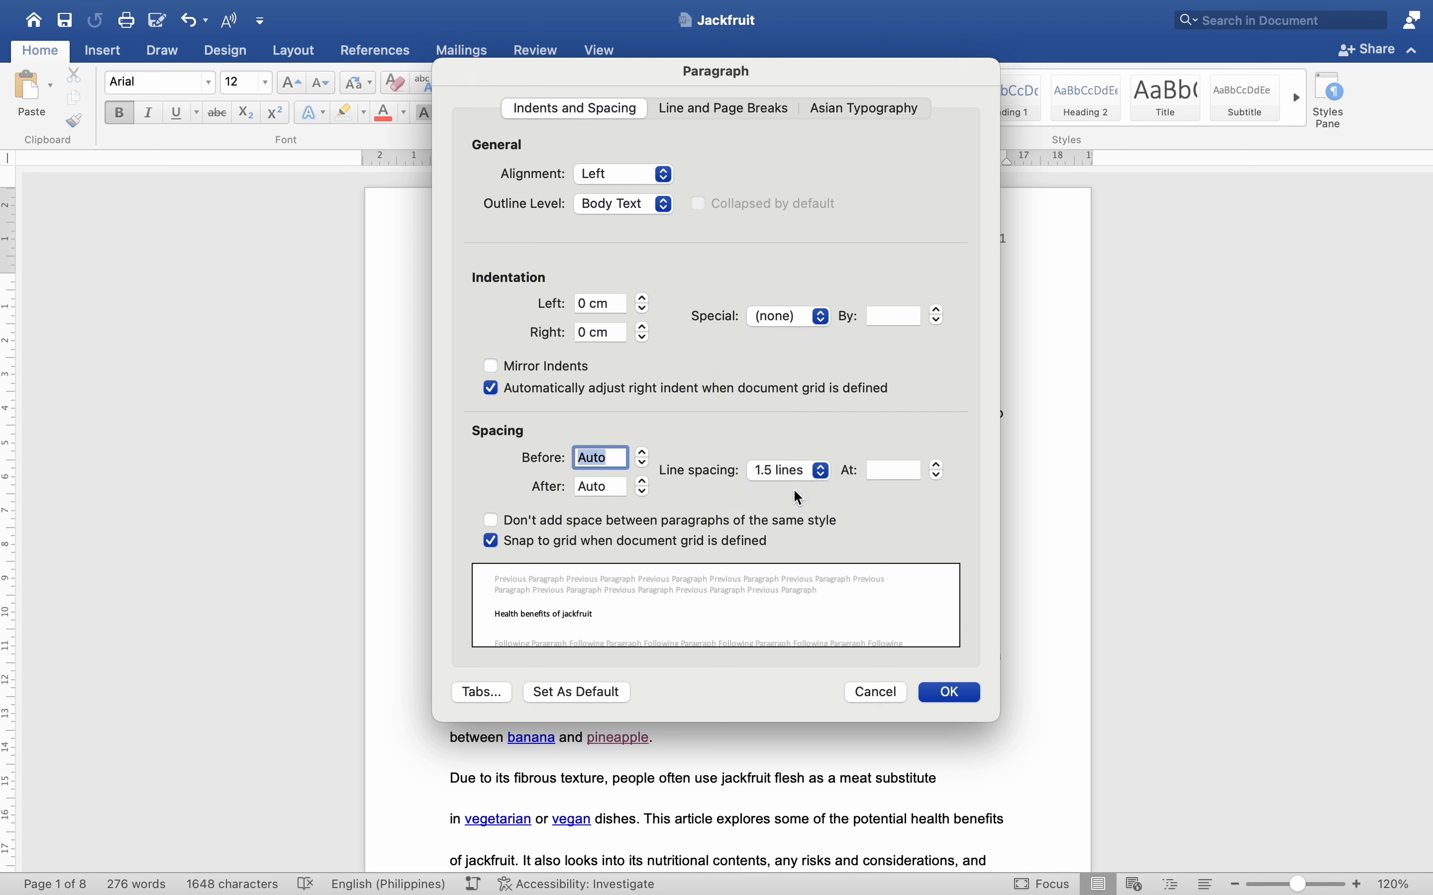
left_click(823, 474)
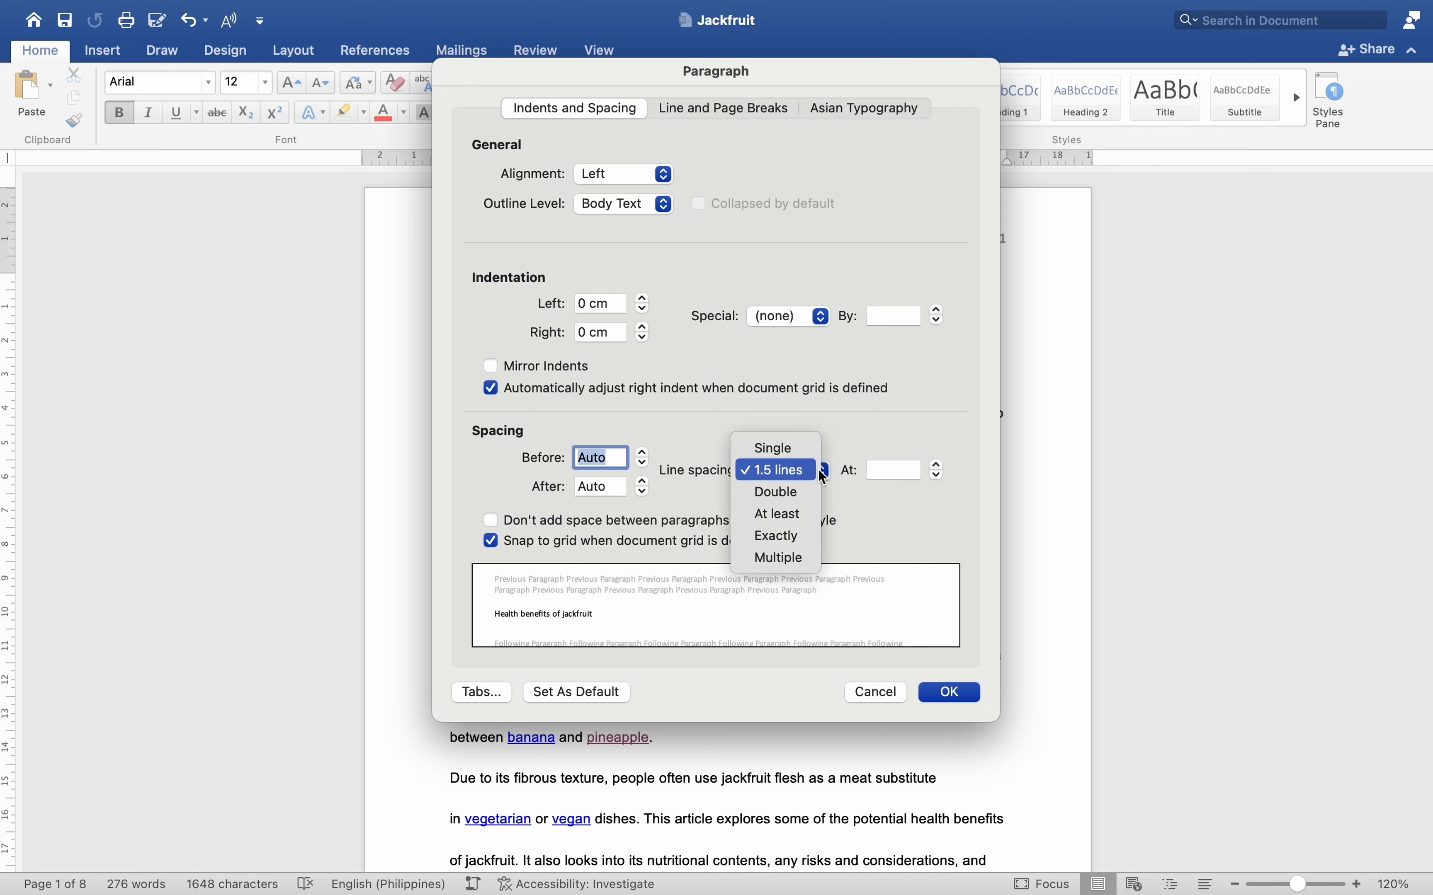
left_click(795, 496)
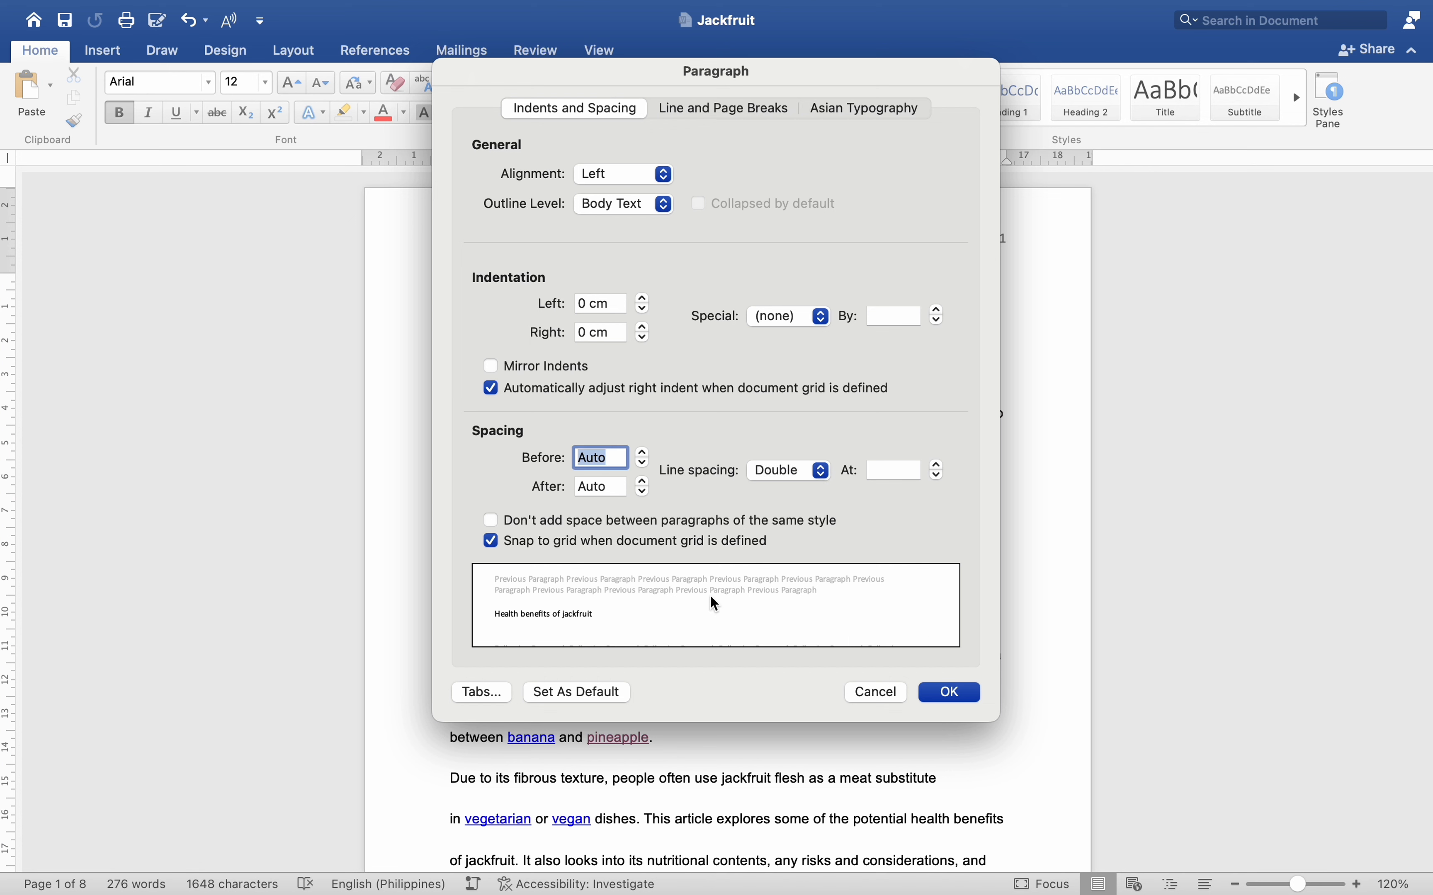
Step: Try the At least line spacing for the heading, and the Exactly option reduced to 10 pt
left_click(823, 471)
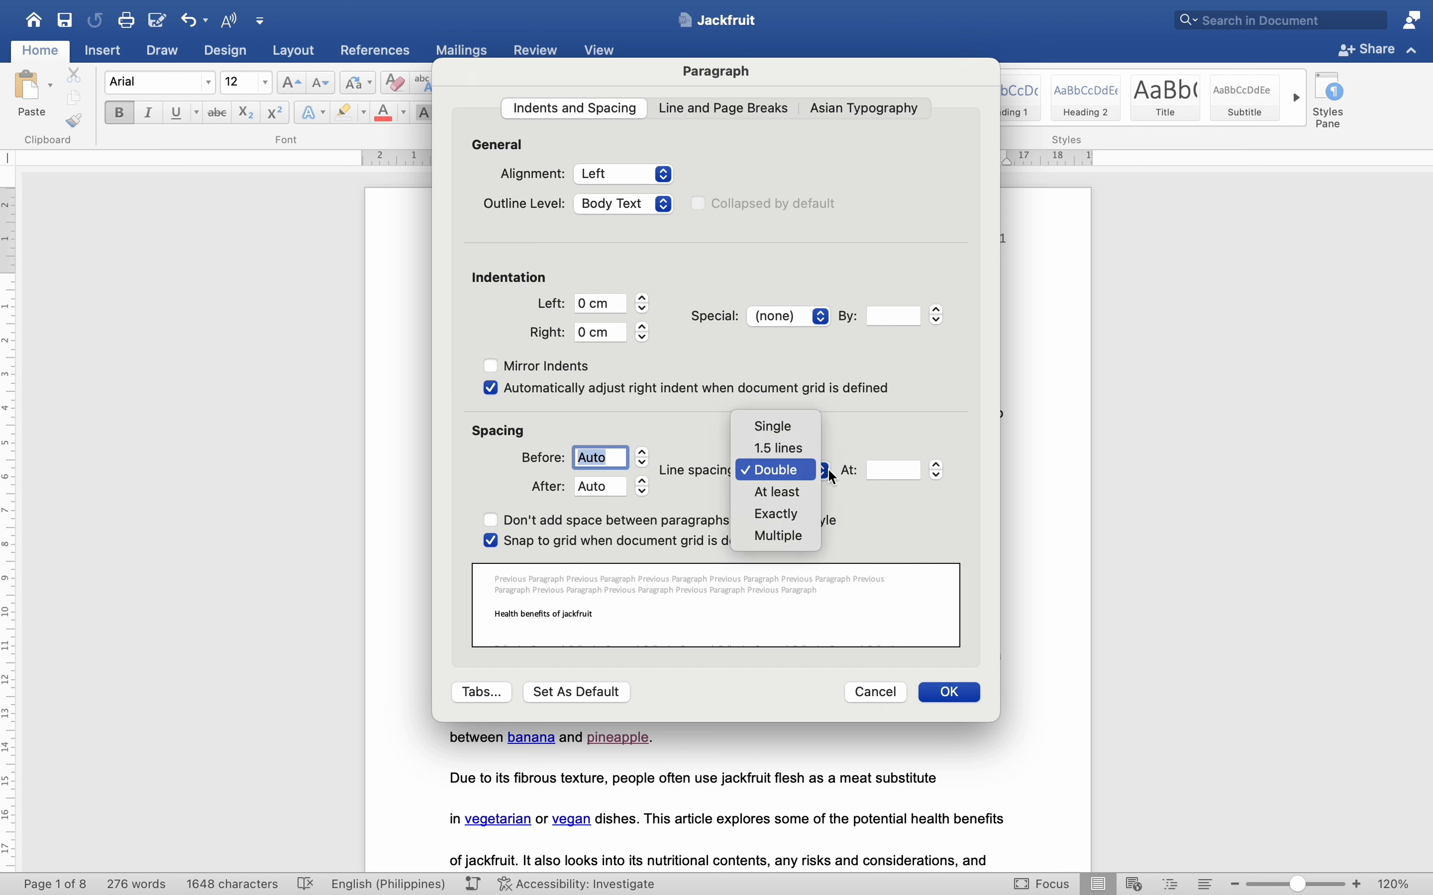
left_click(812, 495)
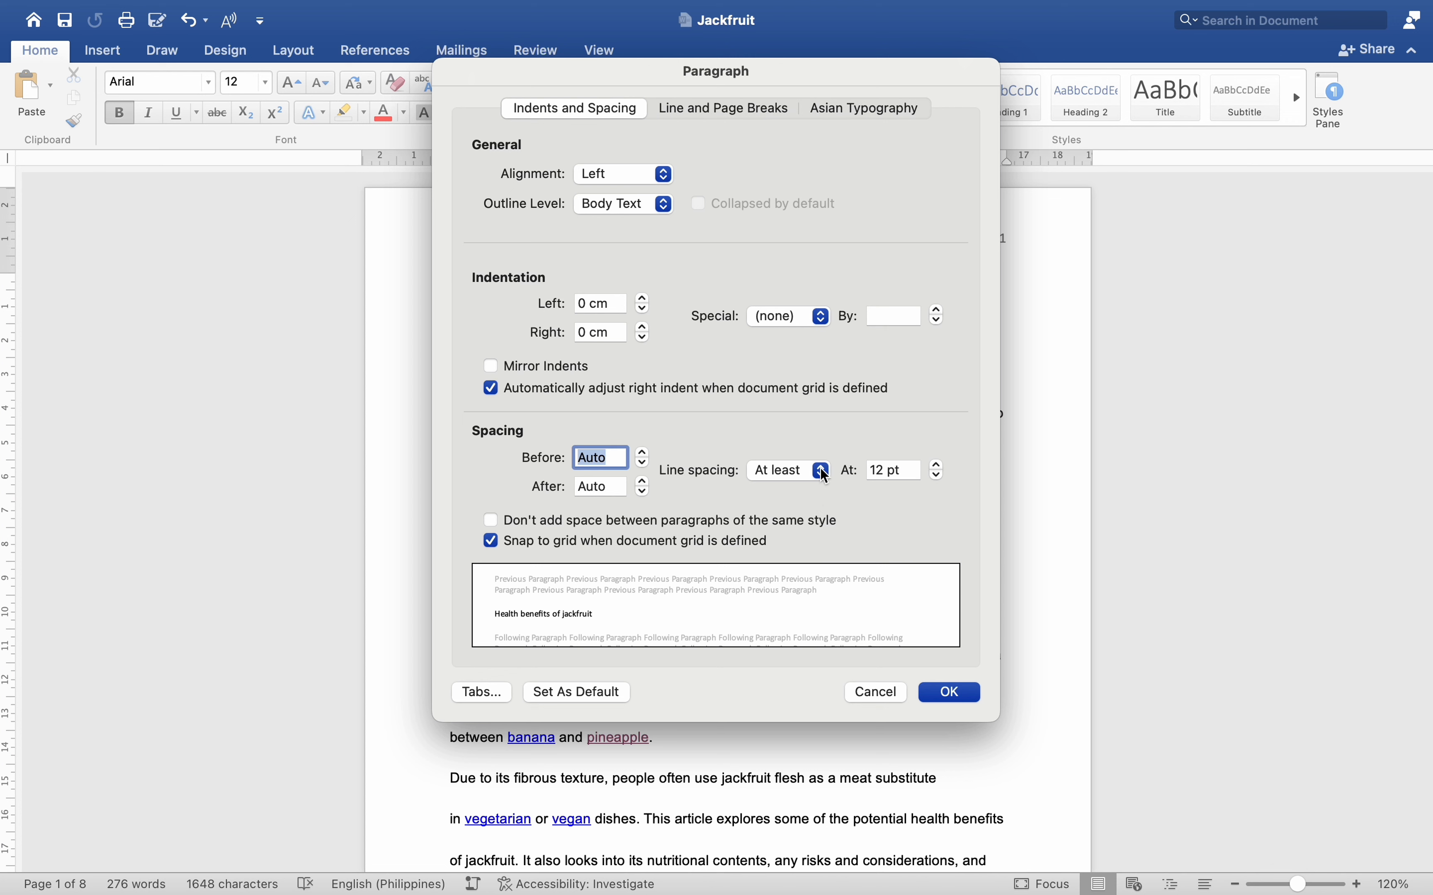
left_click(828, 471)
left_click(798, 500)
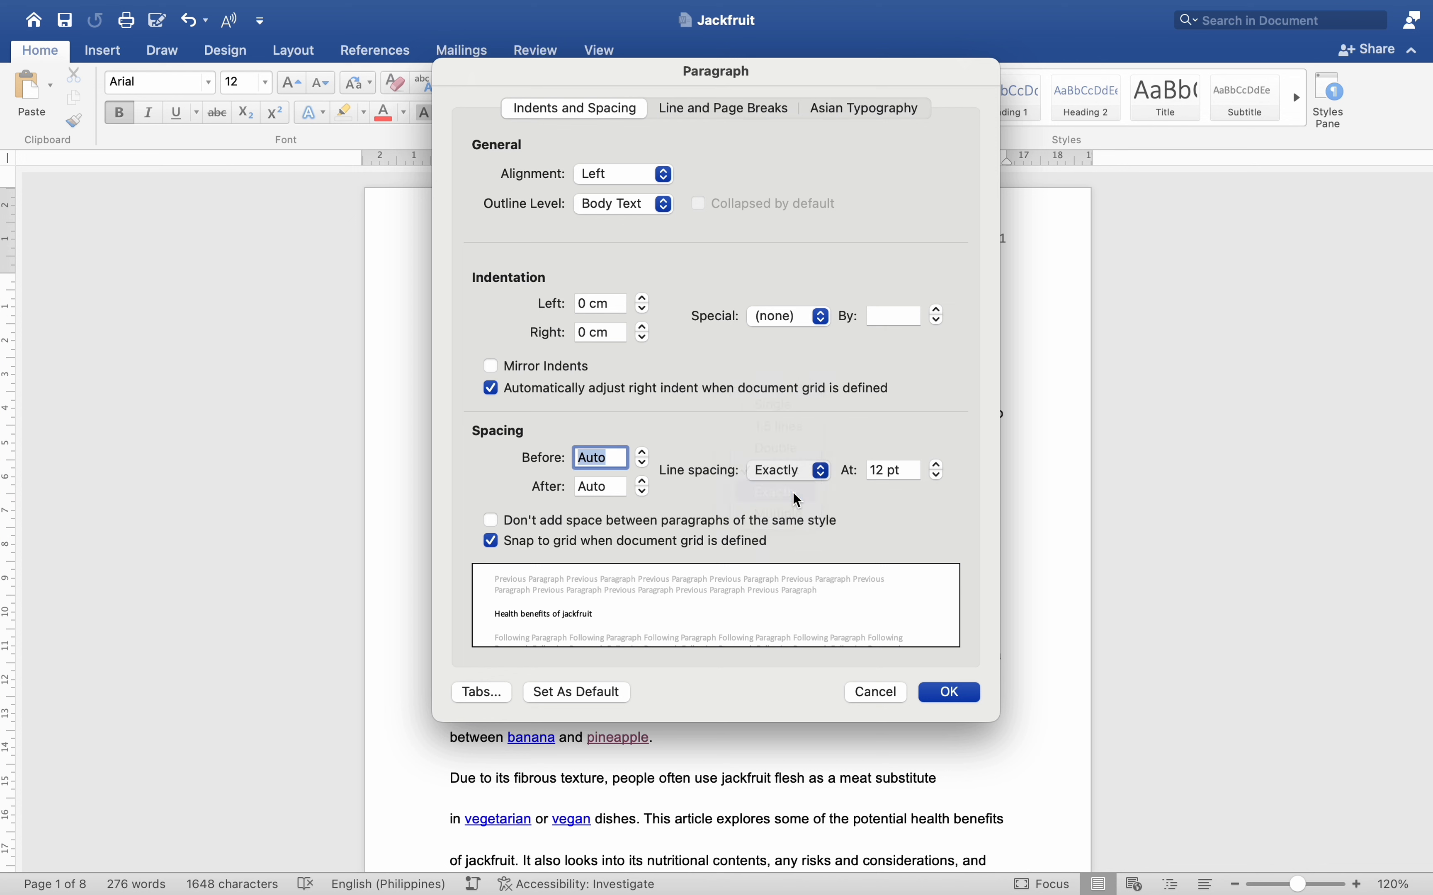
left_click(937, 477)
left_click(938, 480)
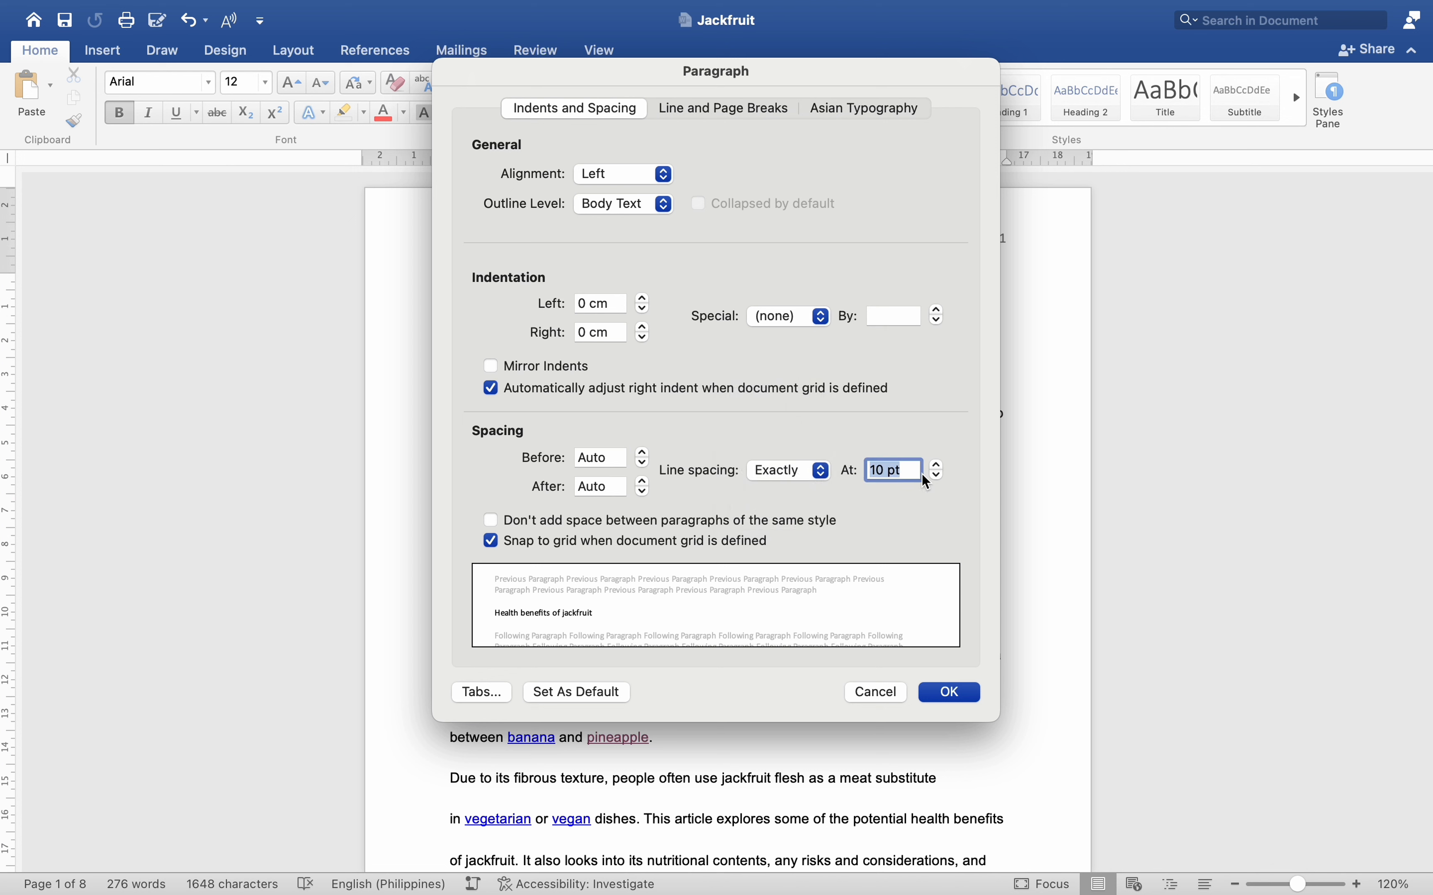
Step: Set the heading's line spacing to Multiple at 3, without space between paragraphs of the same style, and apply the settings
left_click(821, 471)
left_click(795, 495)
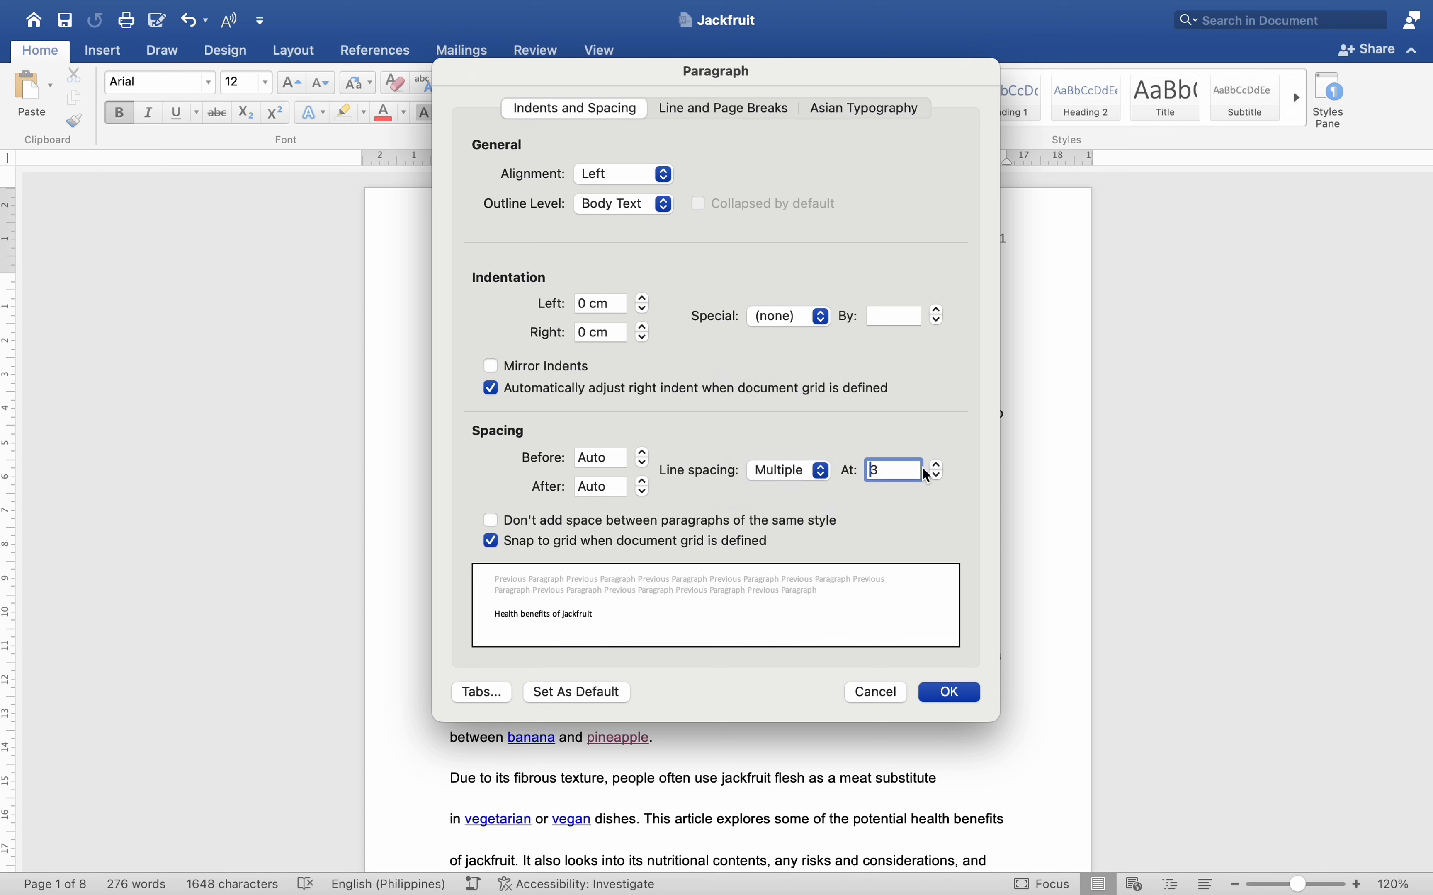
left_click(935, 465)
left_click(936, 476)
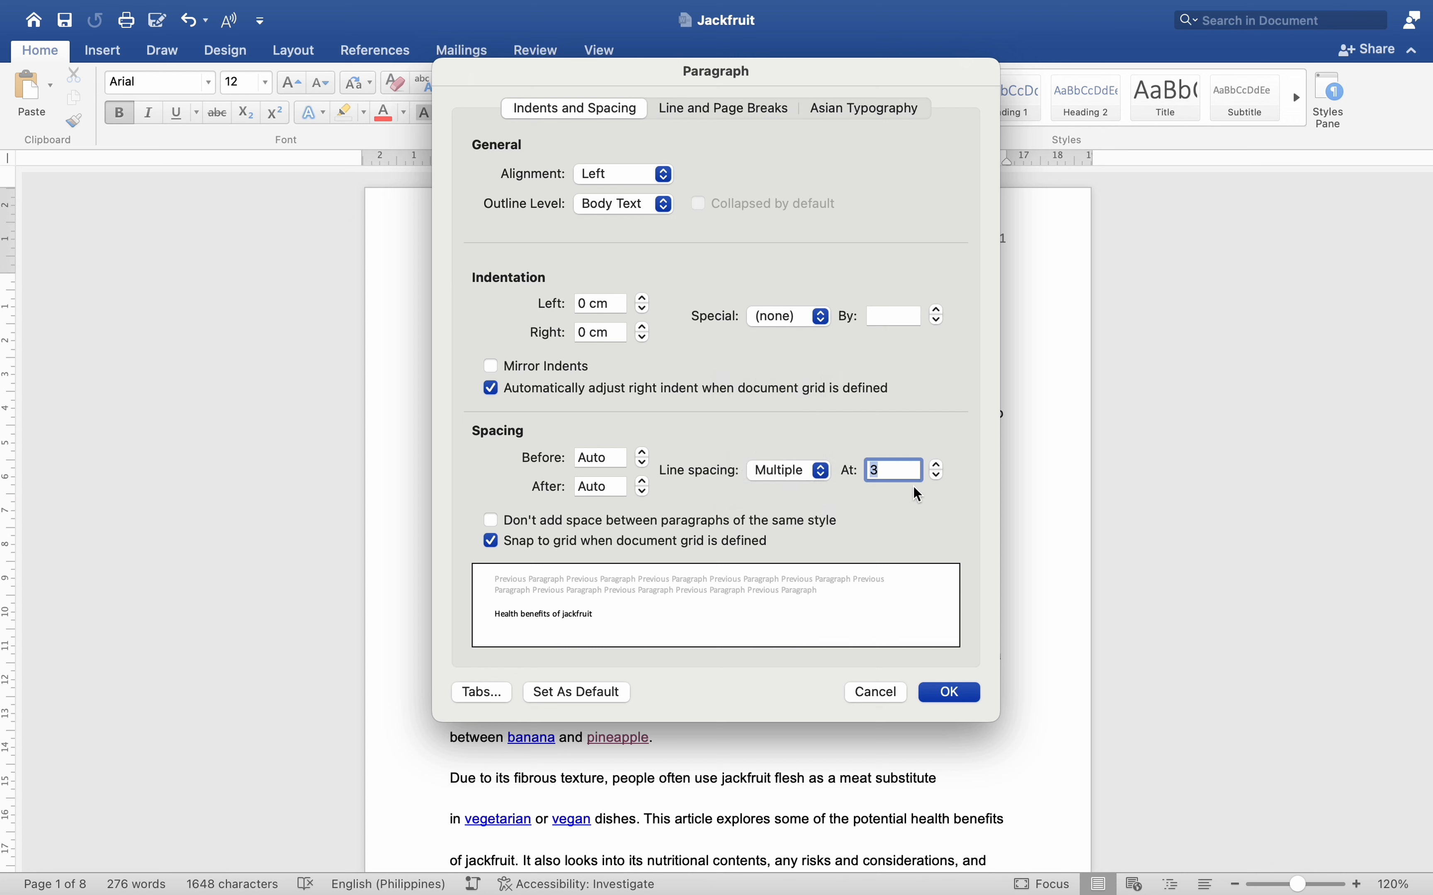
left_click(491, 522)
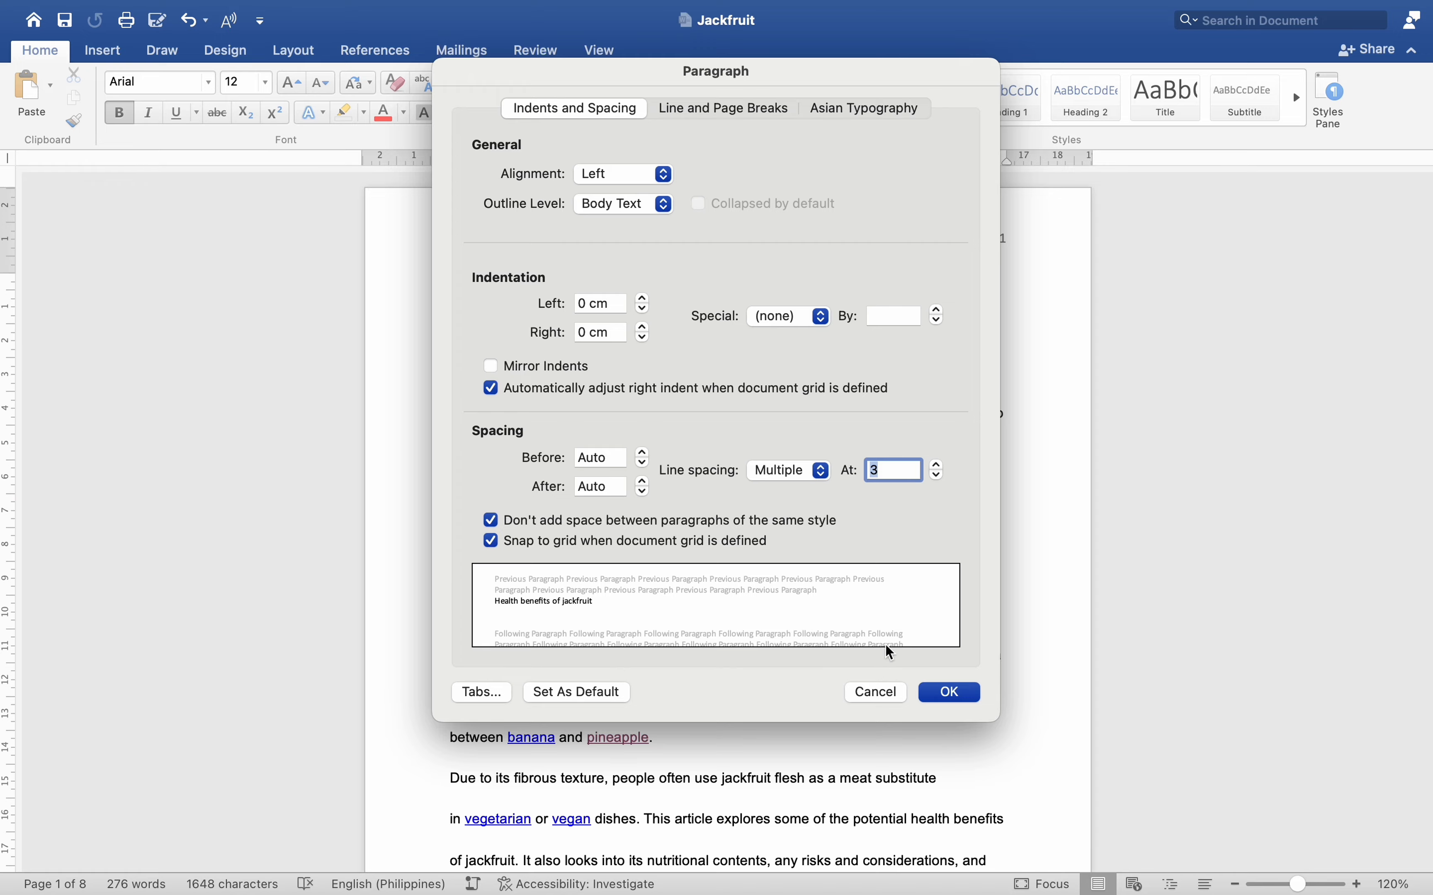
left_click(956, 691)
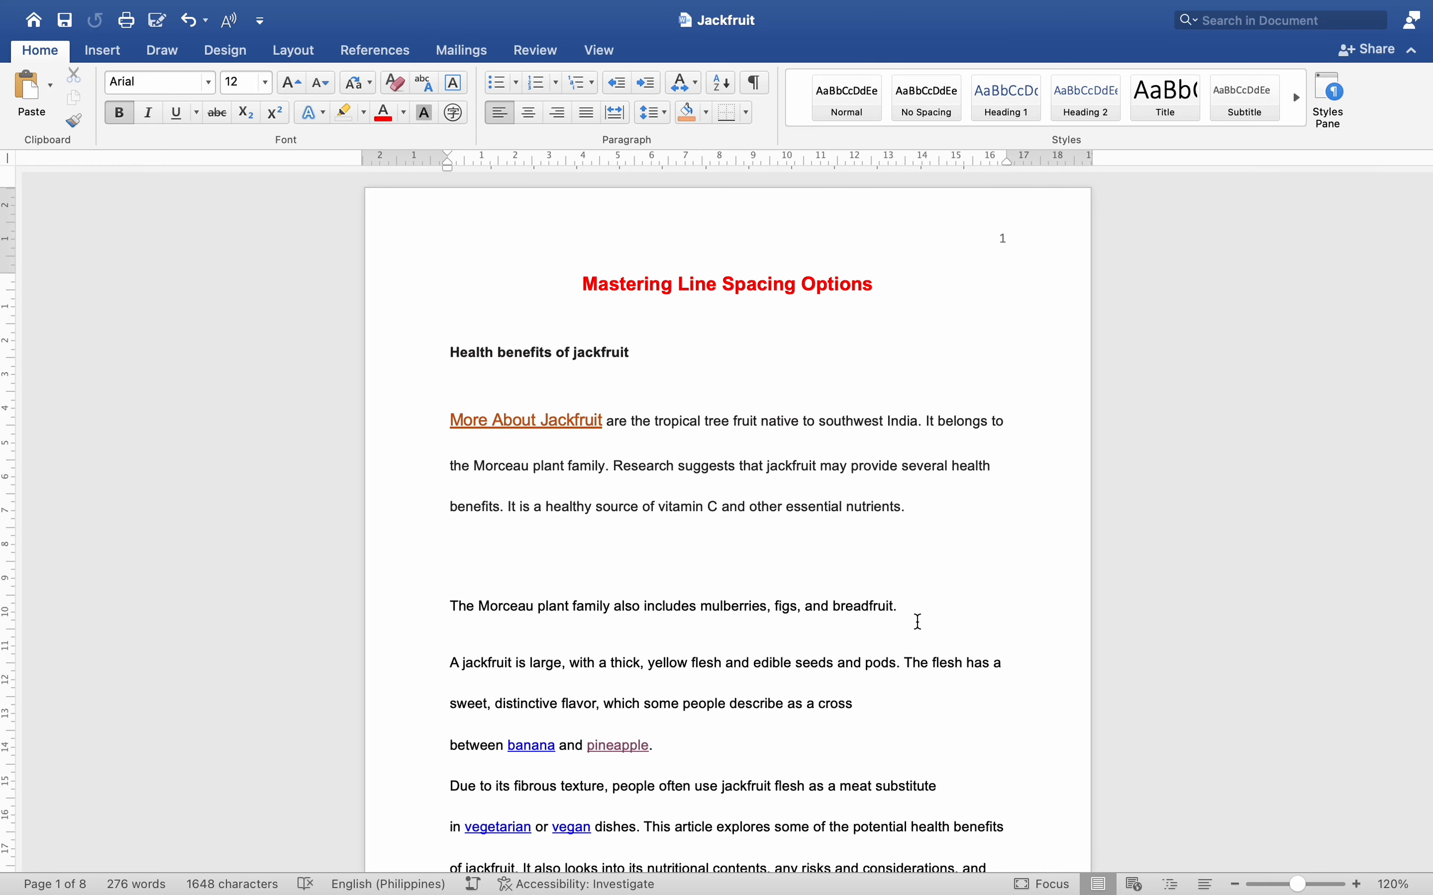
Step: Check the spacing across the first pages, briefly showing the formatting marks, and return to the document's start
scroll(919, 621, "down", 10)
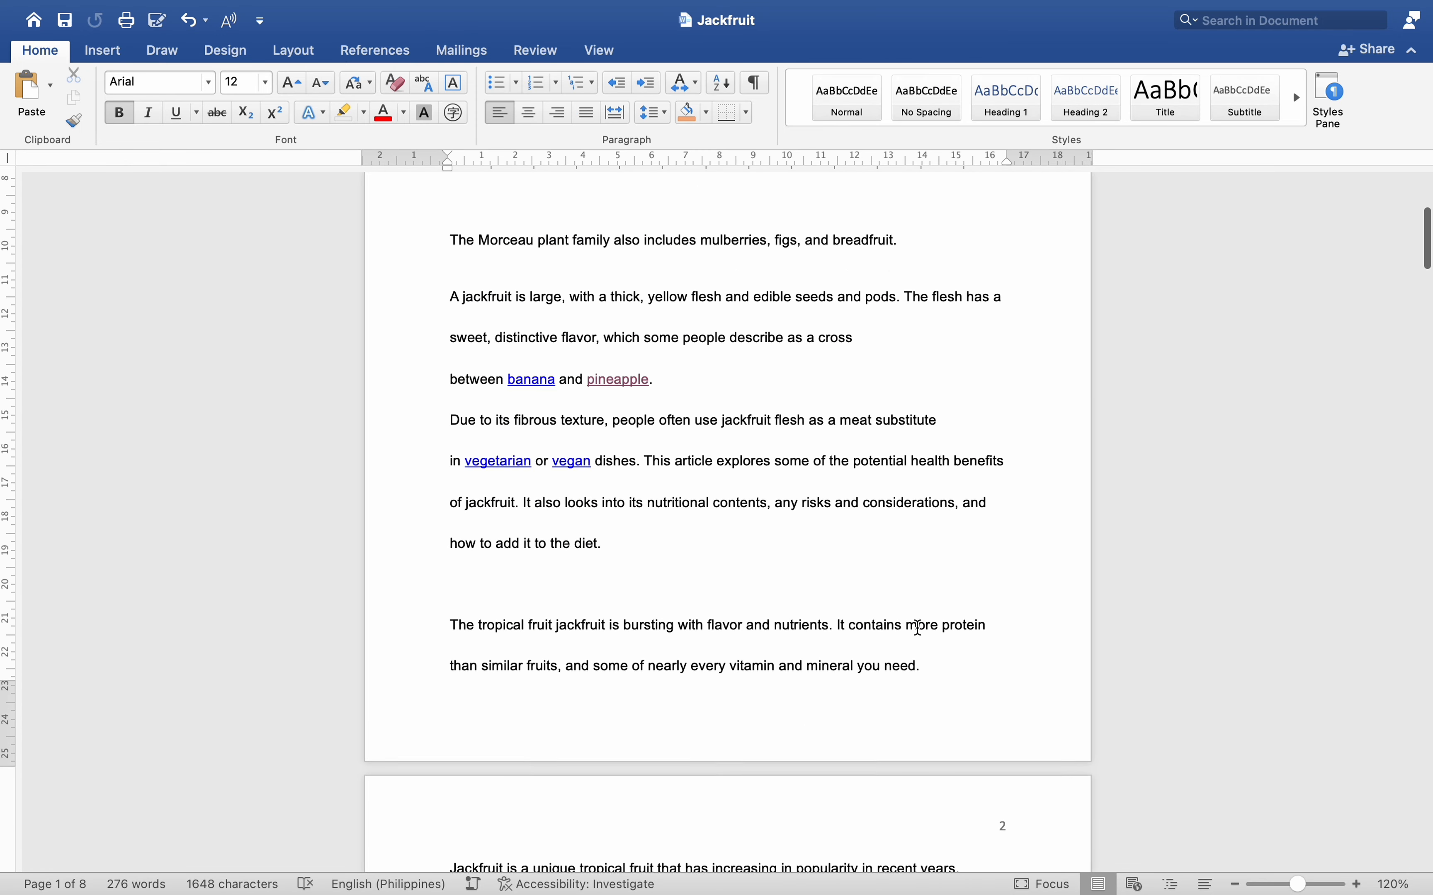
scroll(918, 628, "up", 10)
left_click(758, 86)
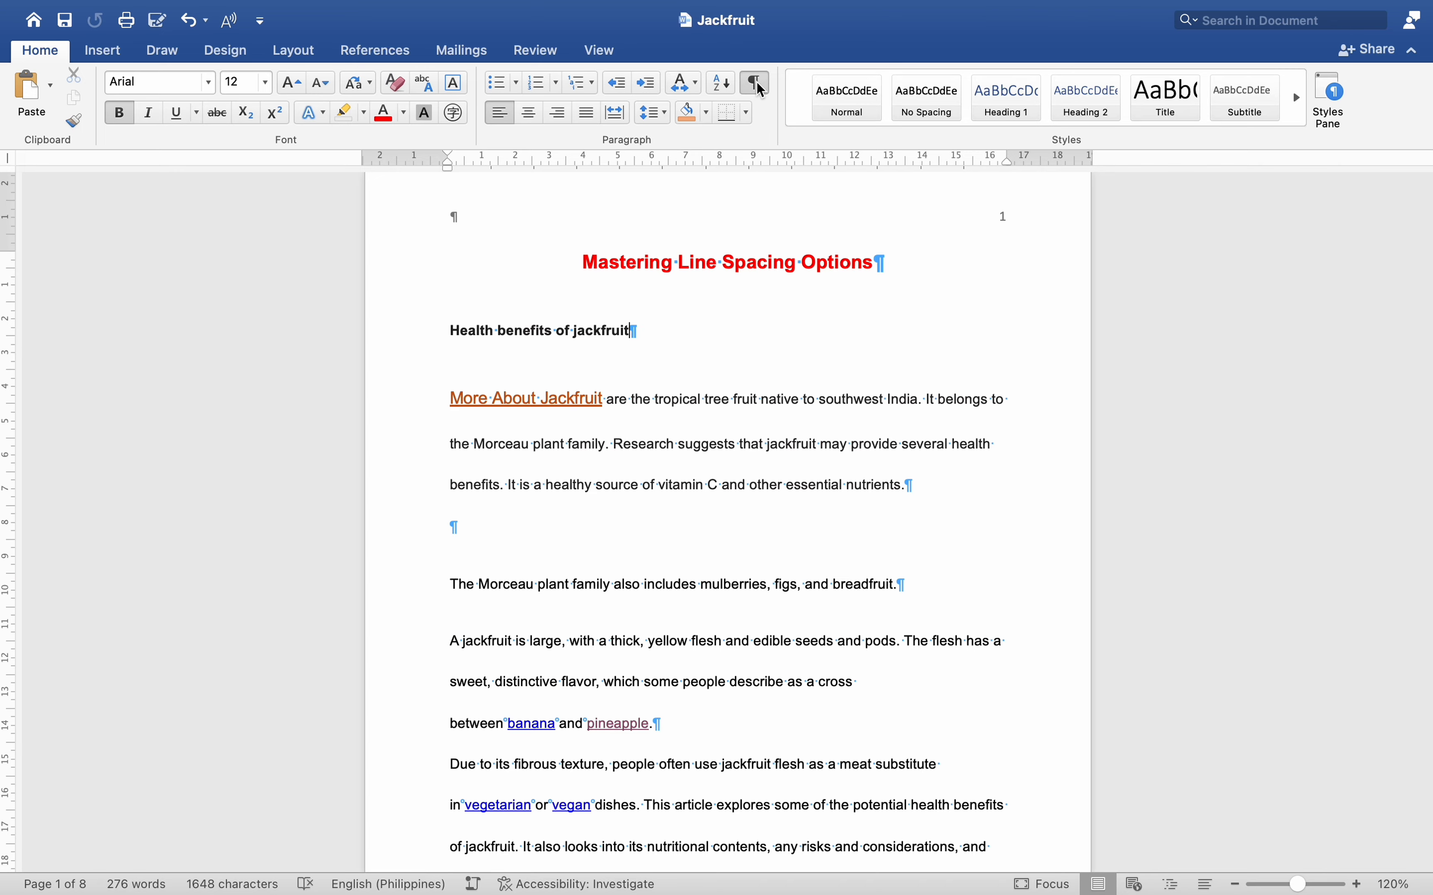
left_click(761, 88)
scroll(847, 485, "down", 20)
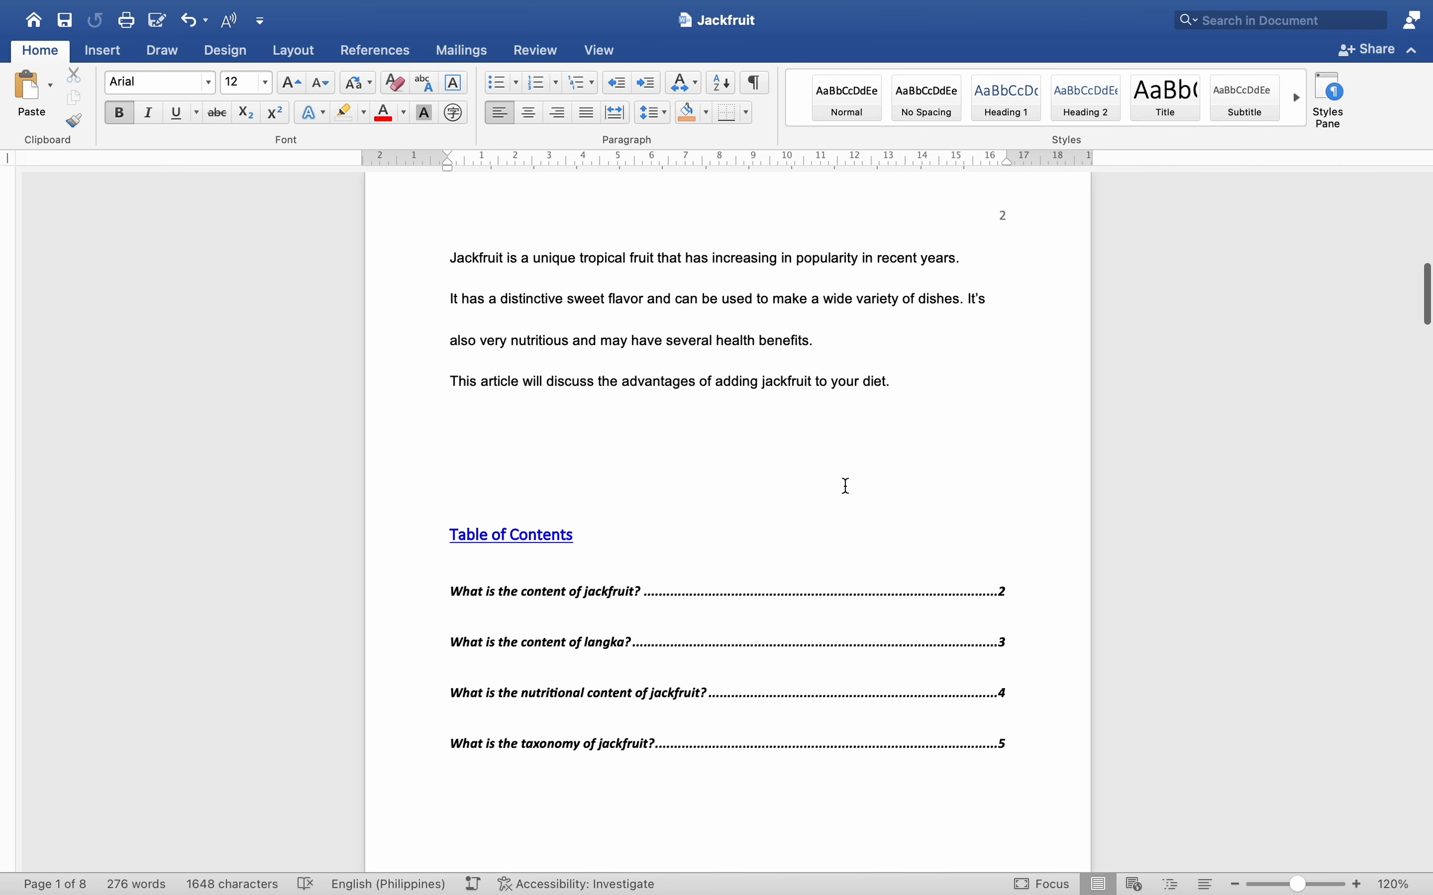
scroll(847, 486, "up", 15)
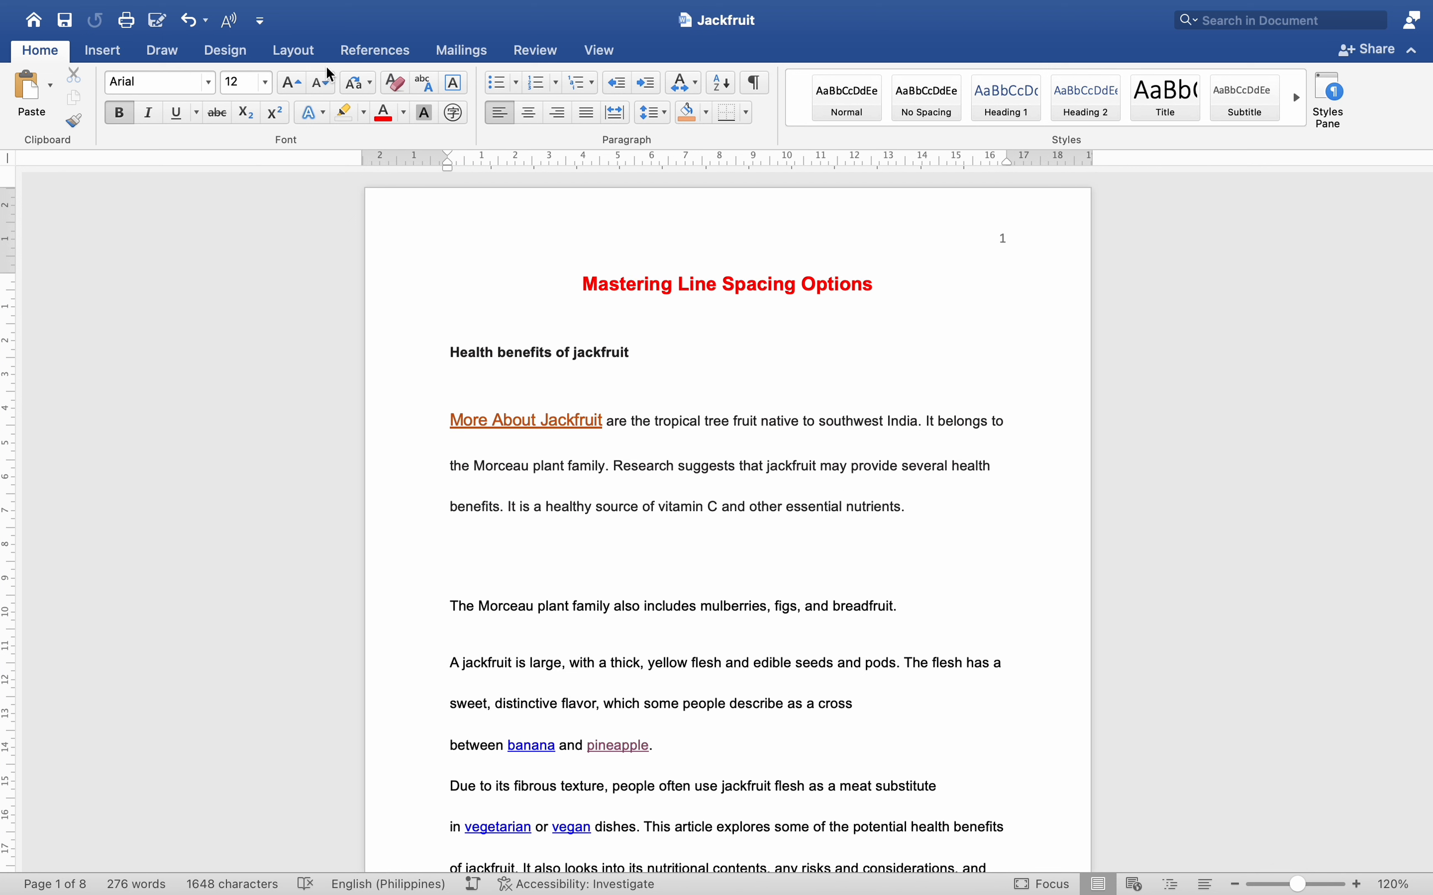
Step: Select the whole document and set its paragraph spacing to 0 pt before and 0 pt after, with Single line spacing
key("super+a")
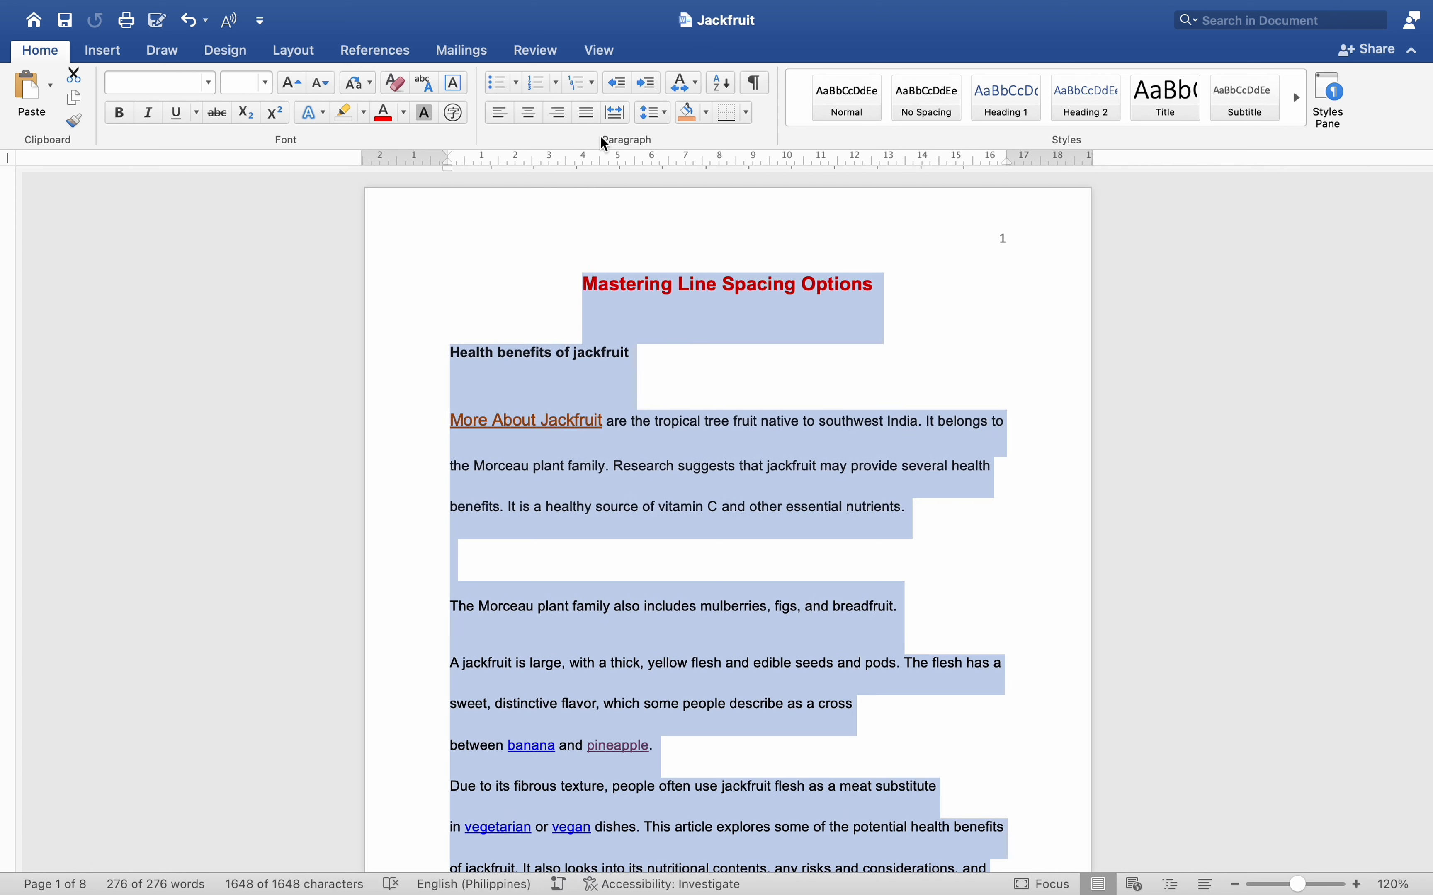
mouse_move(263, 7)
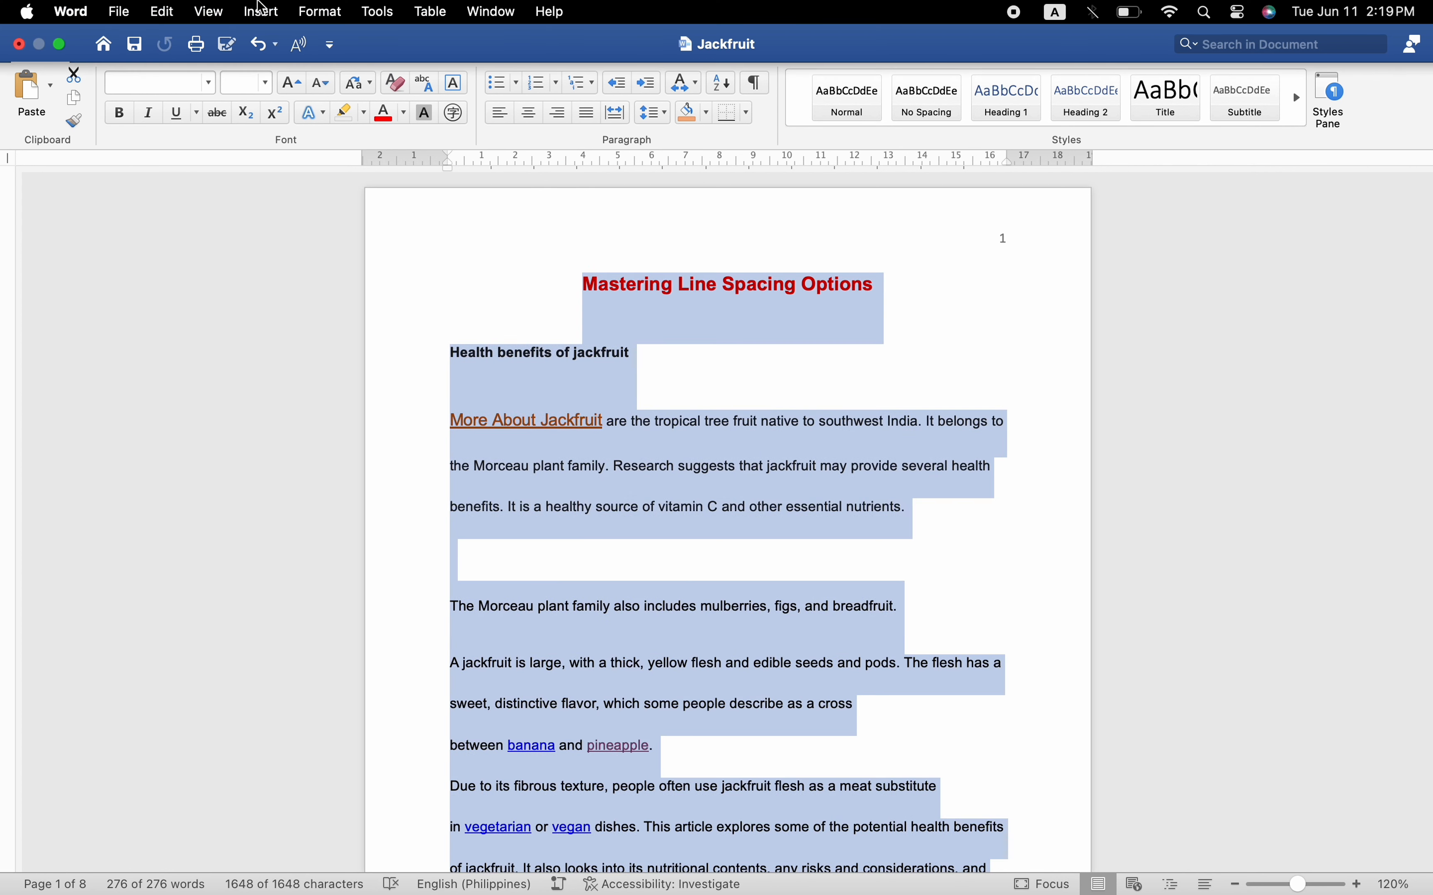
left_click(305, 15)
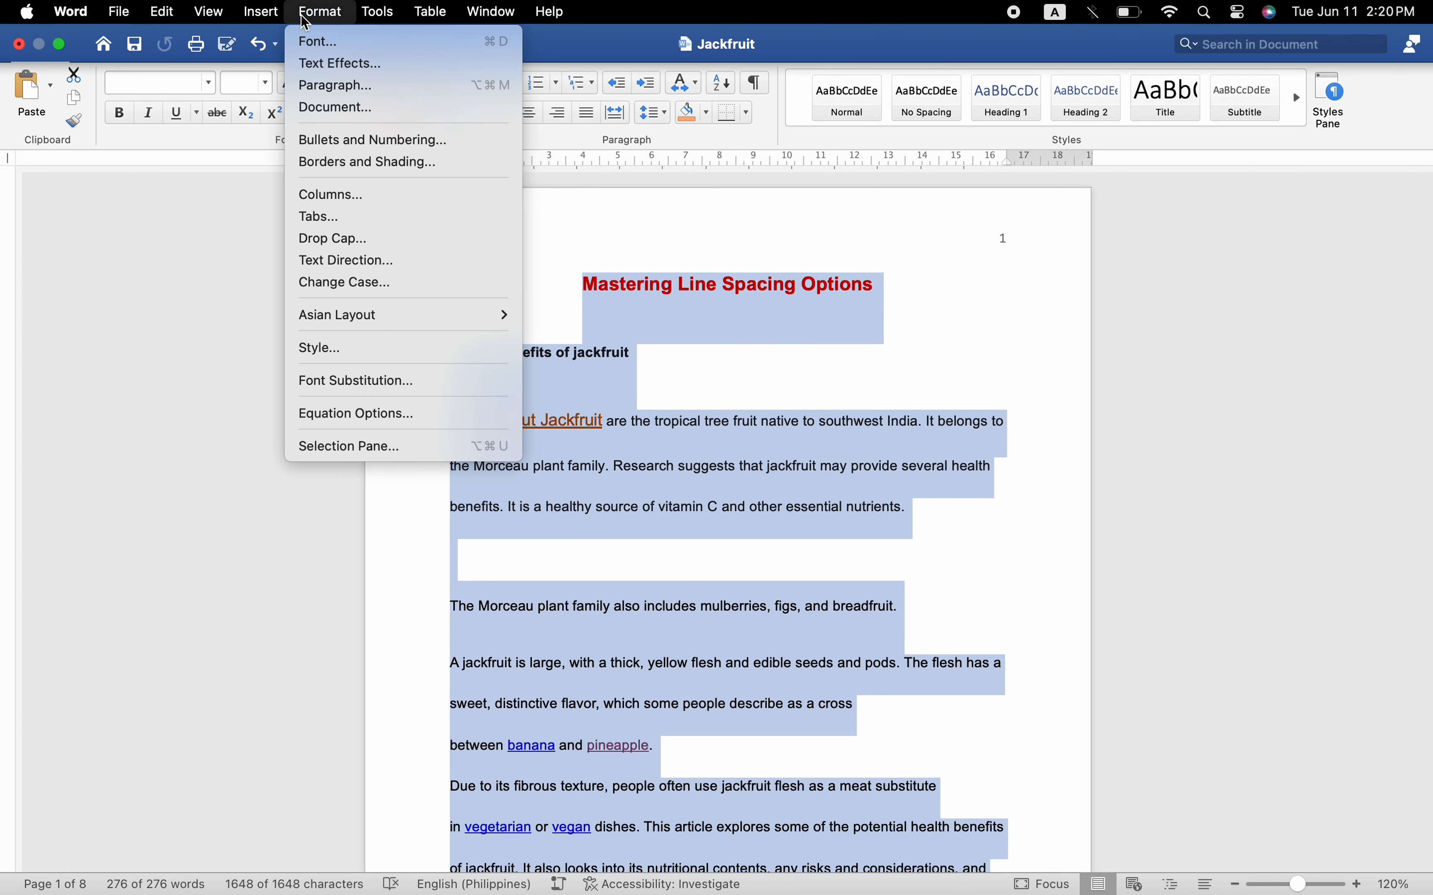
left_click(351, 88)
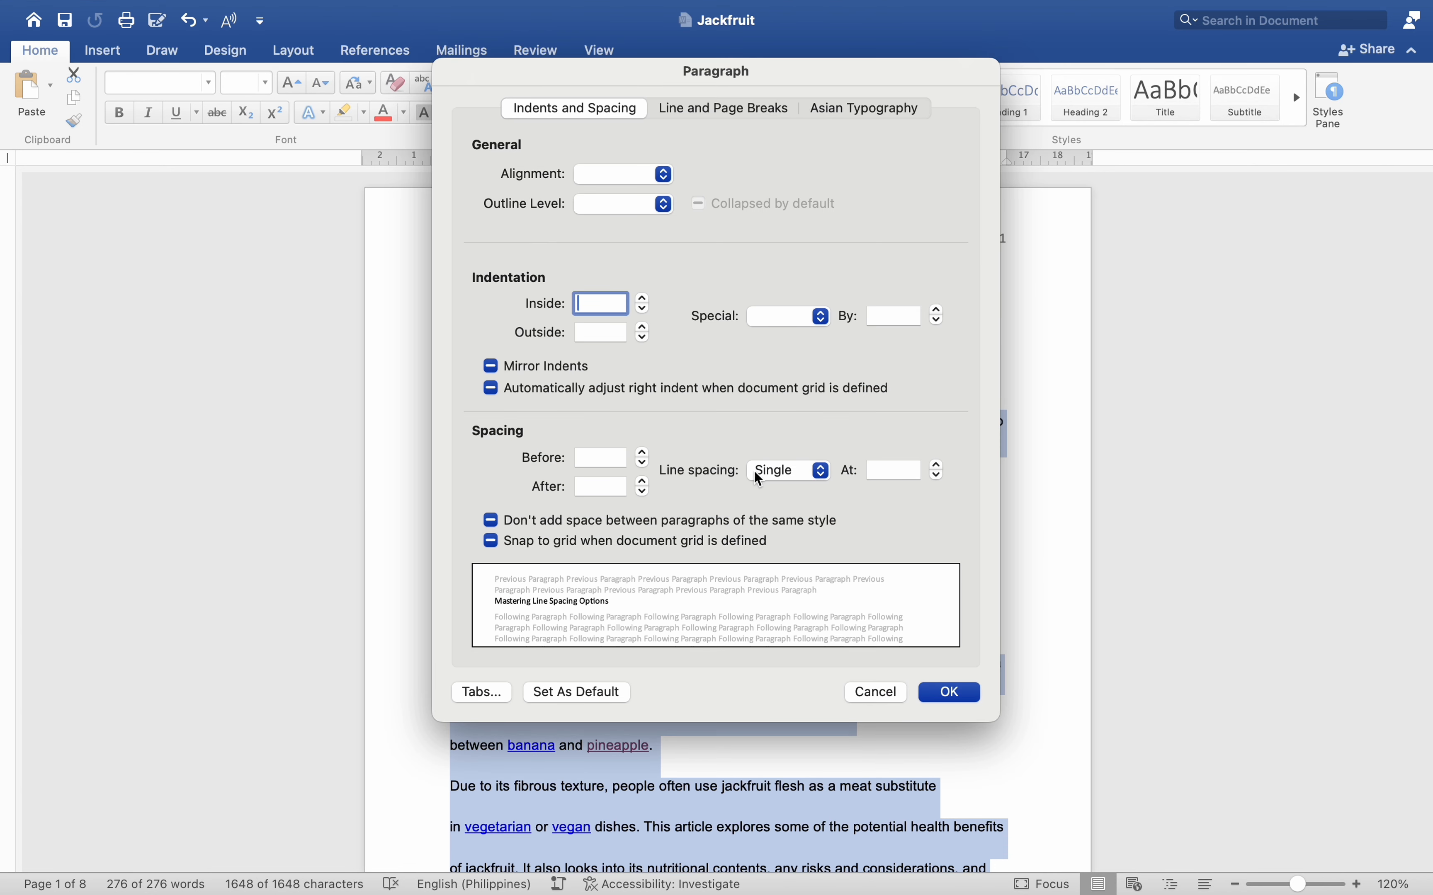
left_click(644, 464)
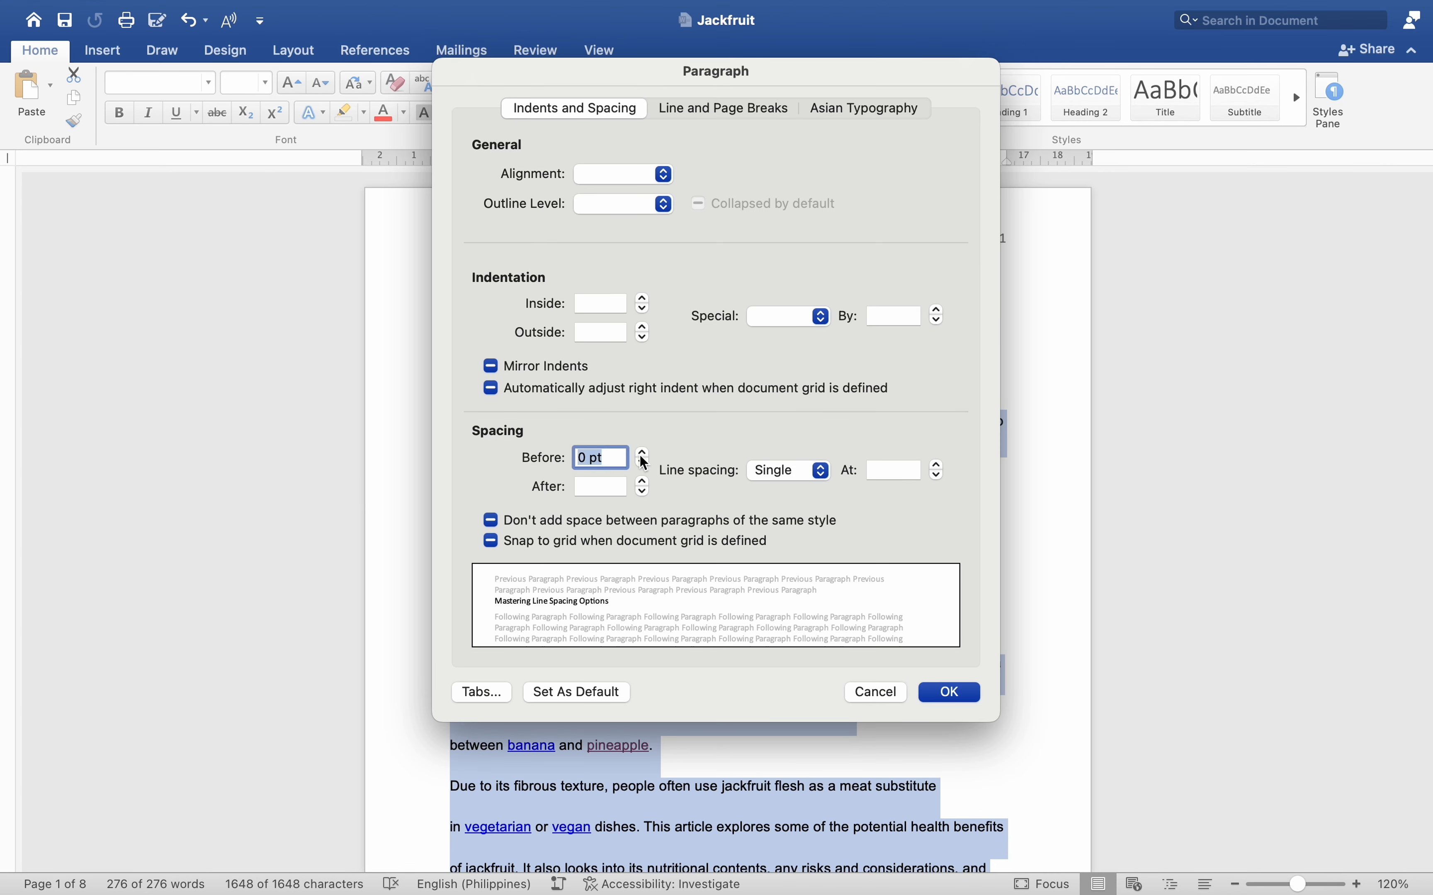
left_click(642, 493)
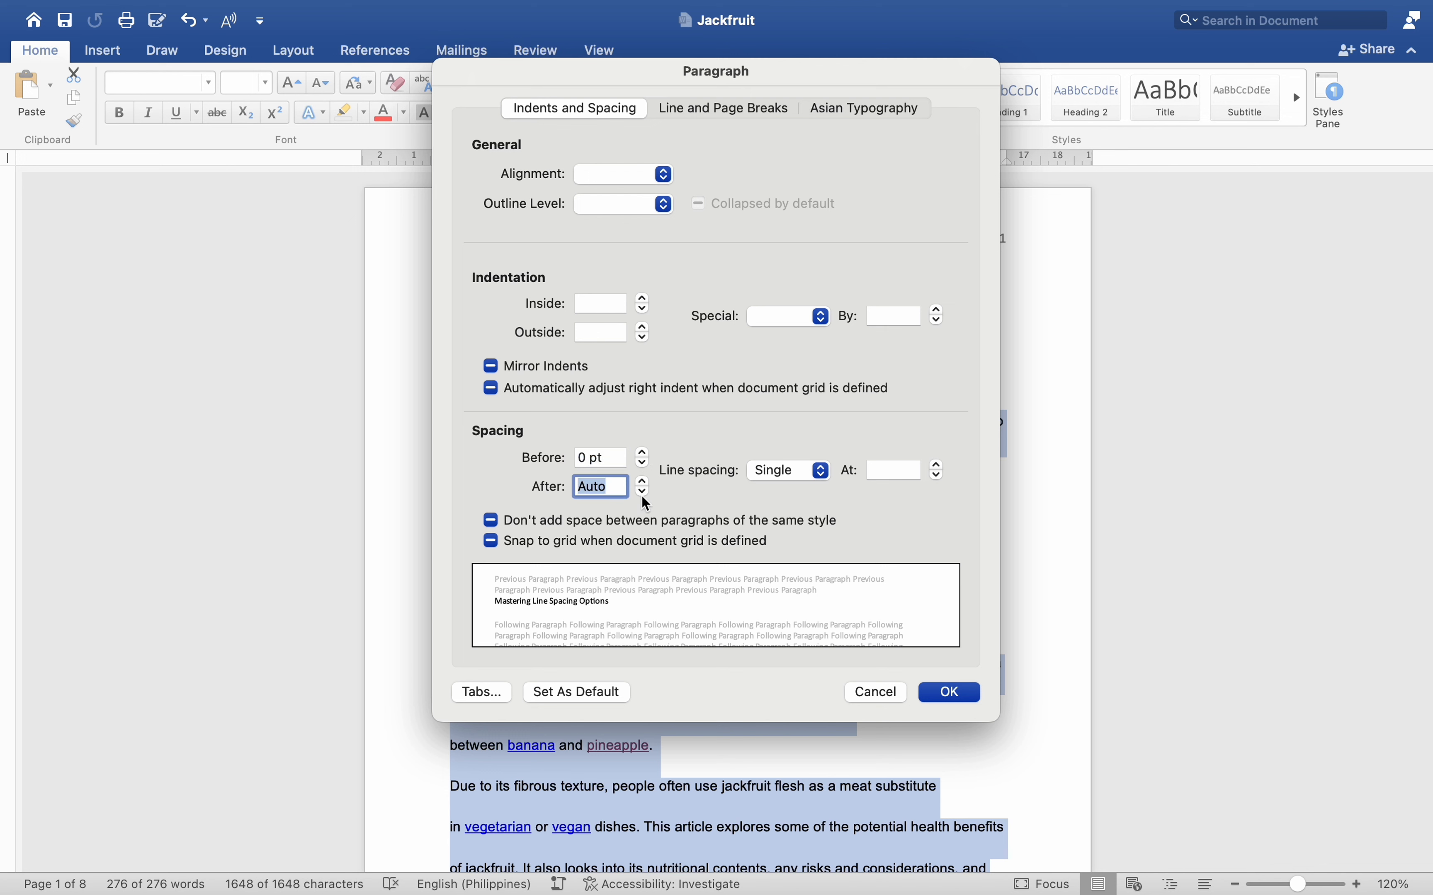
left_click(644, 496)
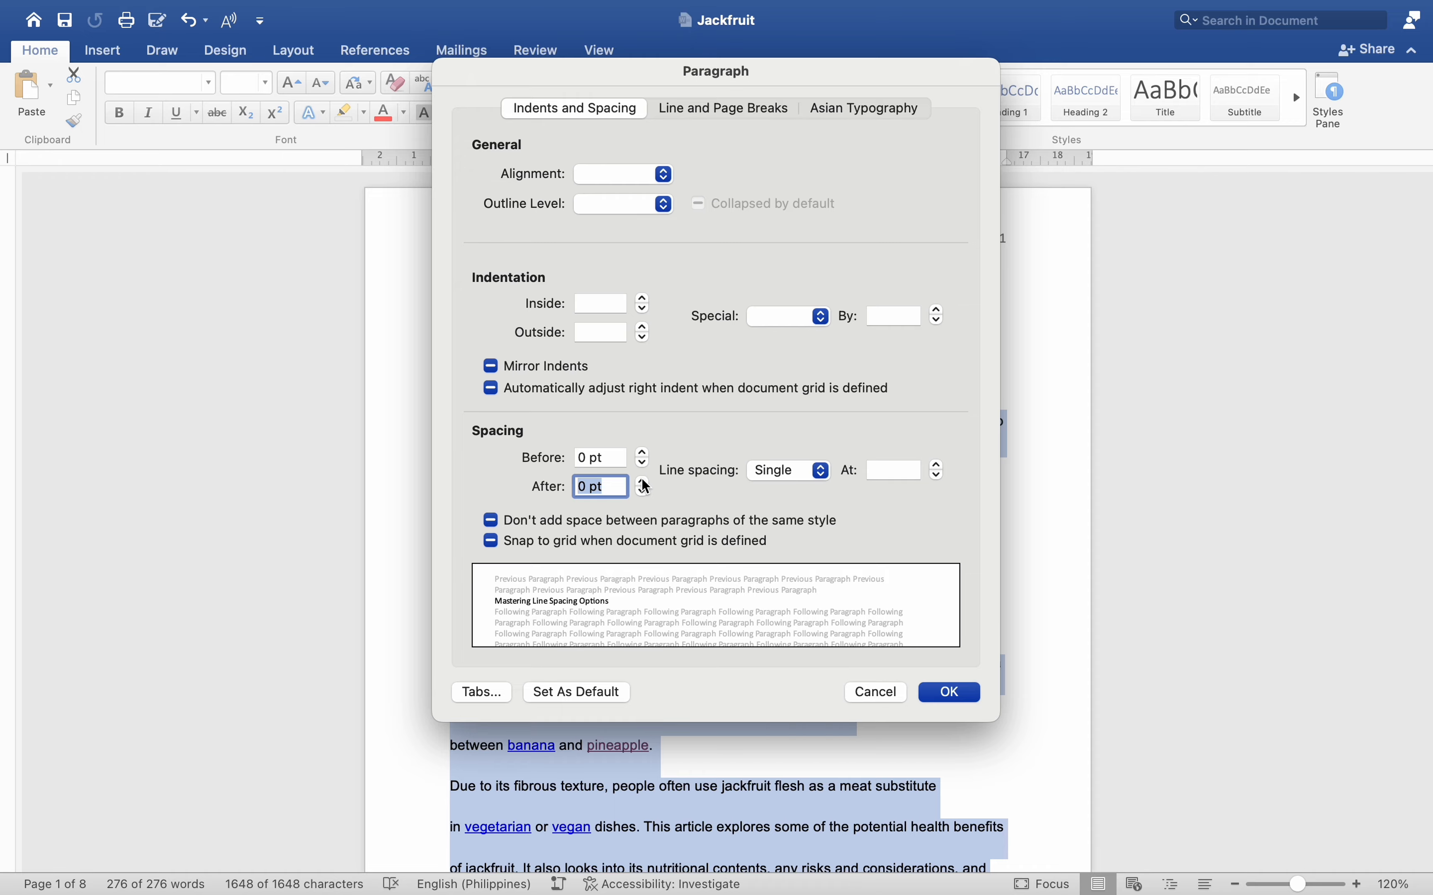
left_click(951, 692)
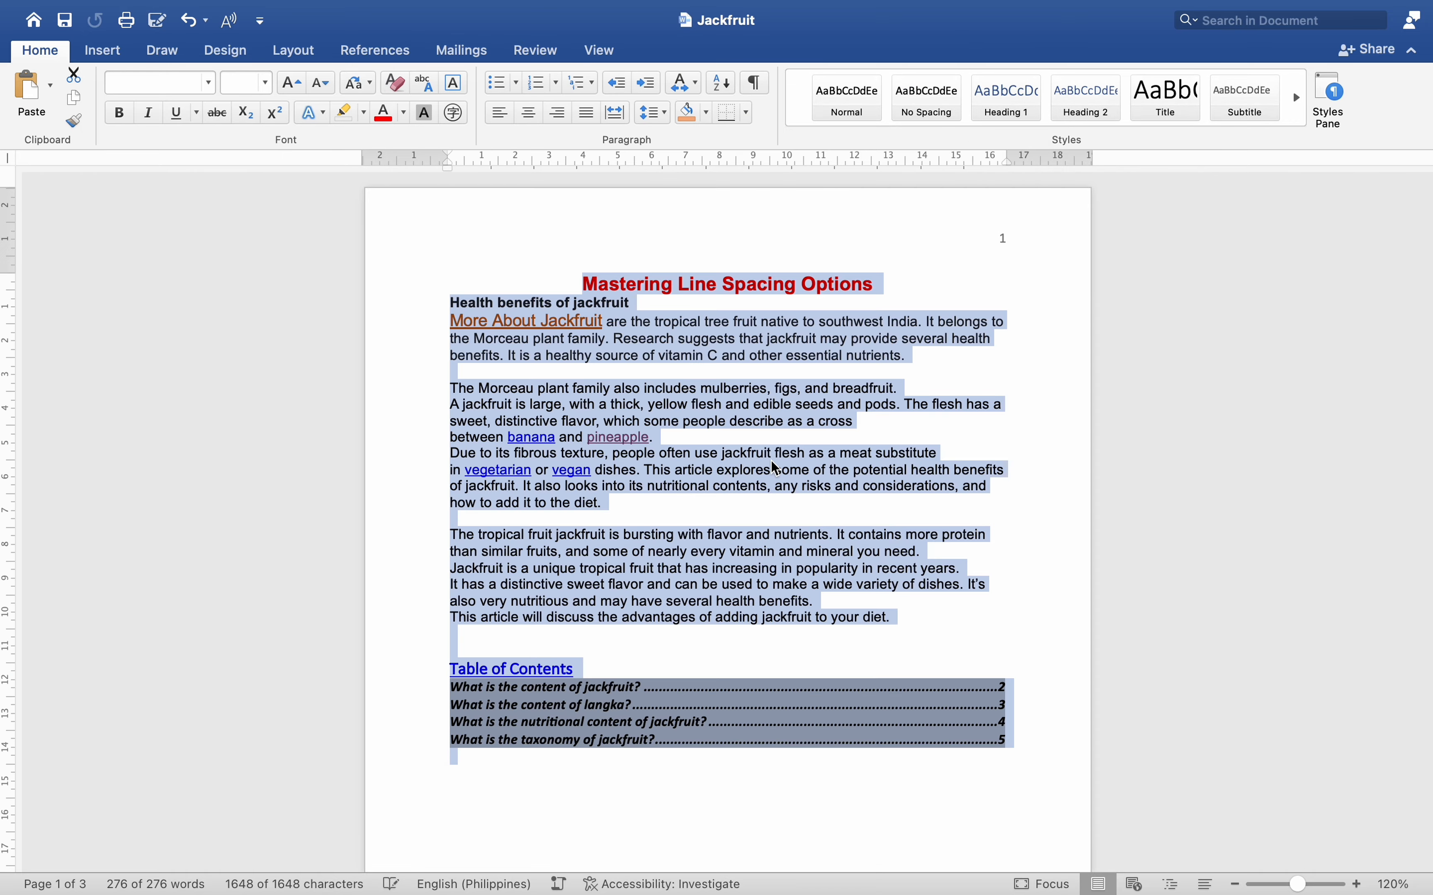
Step: Deselect the text and examine the spacing of the body text, table of contents and headings throughout the document
scroll(773, 462, "down", 4)
scroll(771, 461, "up", 4)
left_click(798, 426)
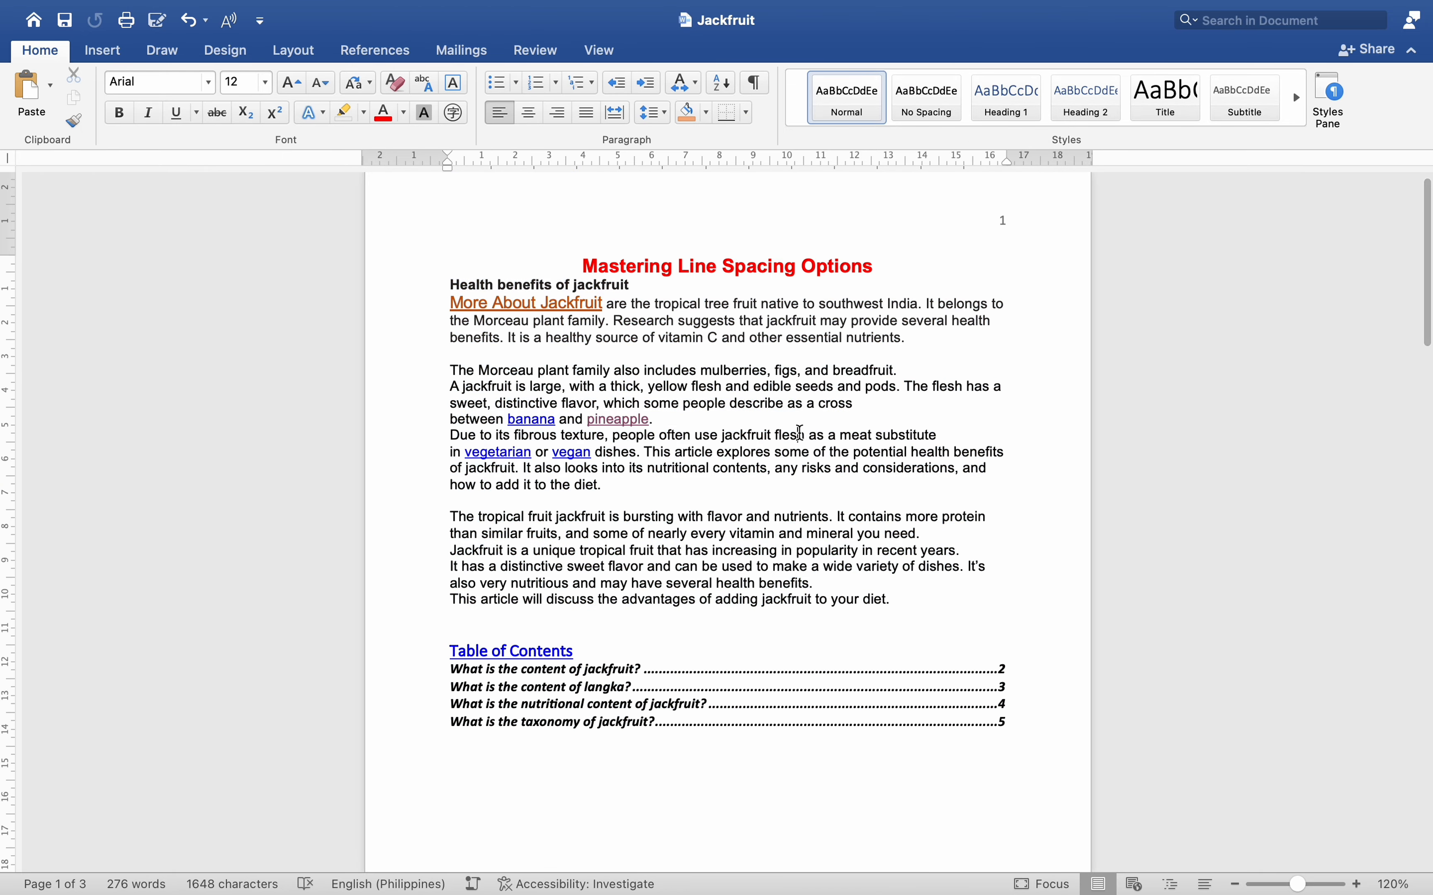
scroll(798, 427, "down", 15)
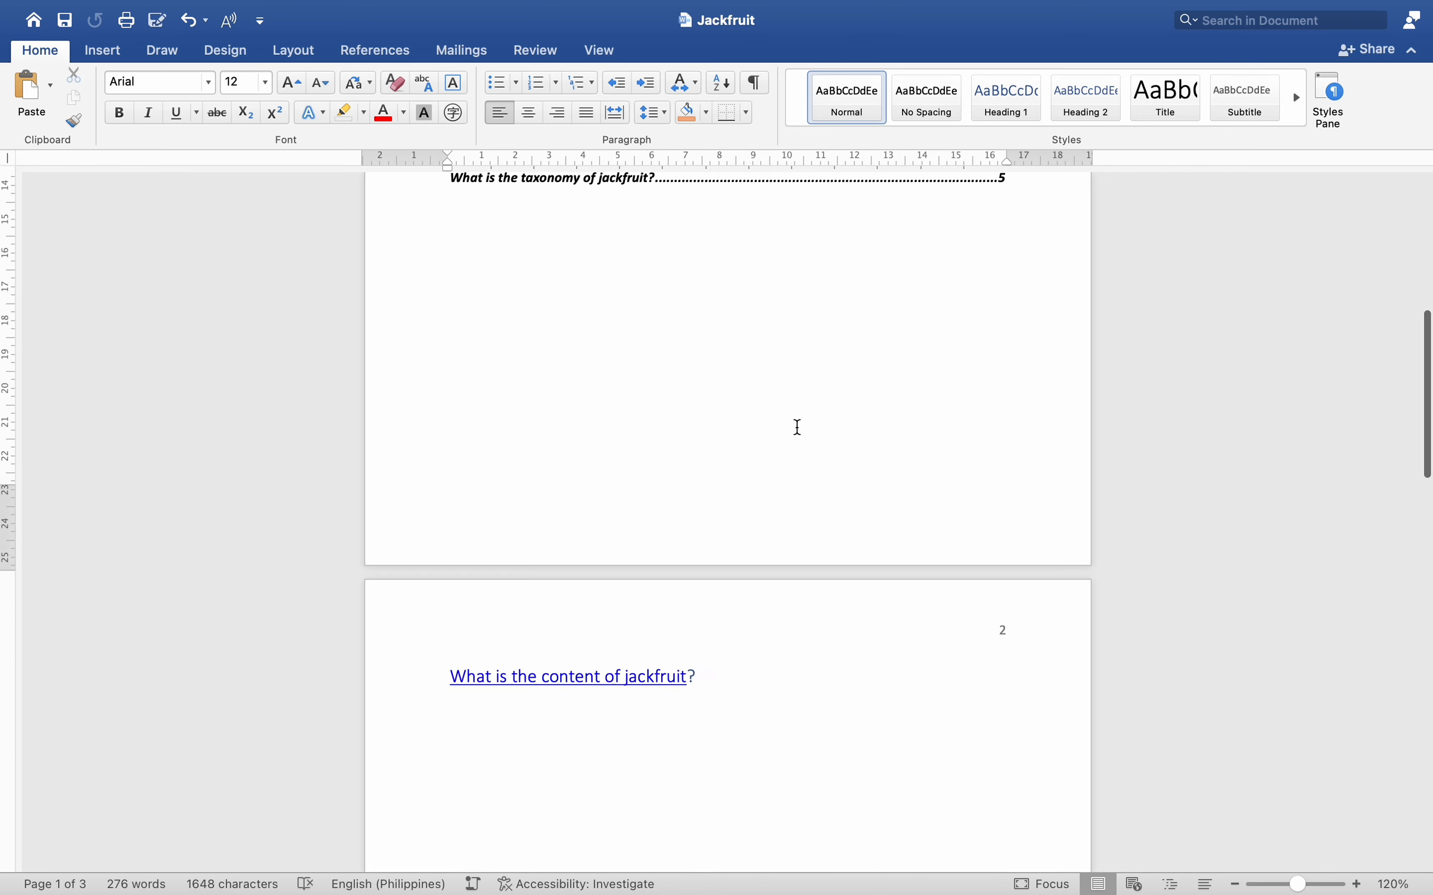
scroll(798, 427, "down", 12)
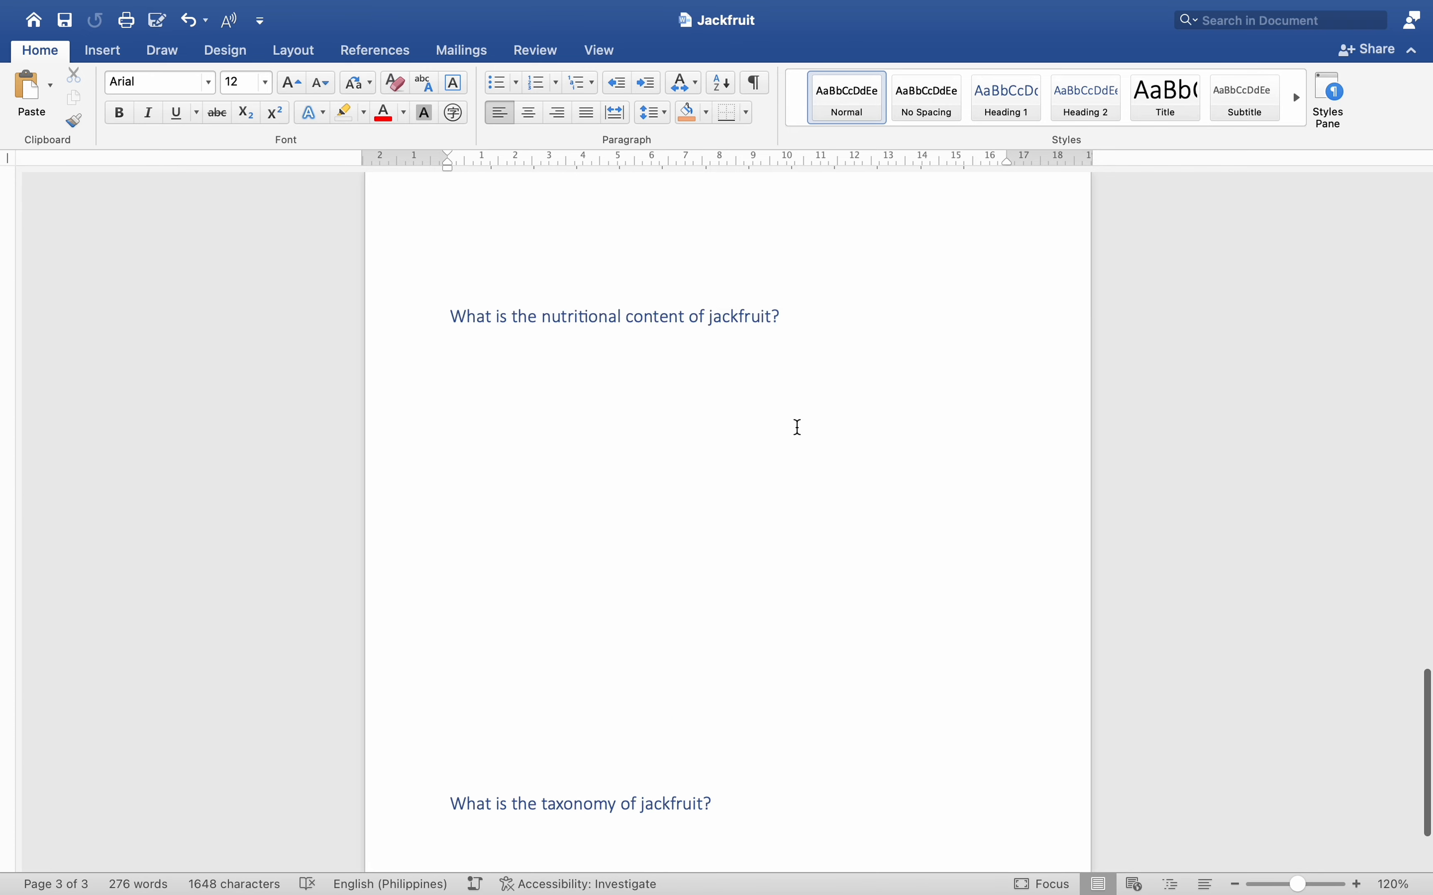
scroll(798, 426, "up", 12)
scroll(797, 426, "up", 15)
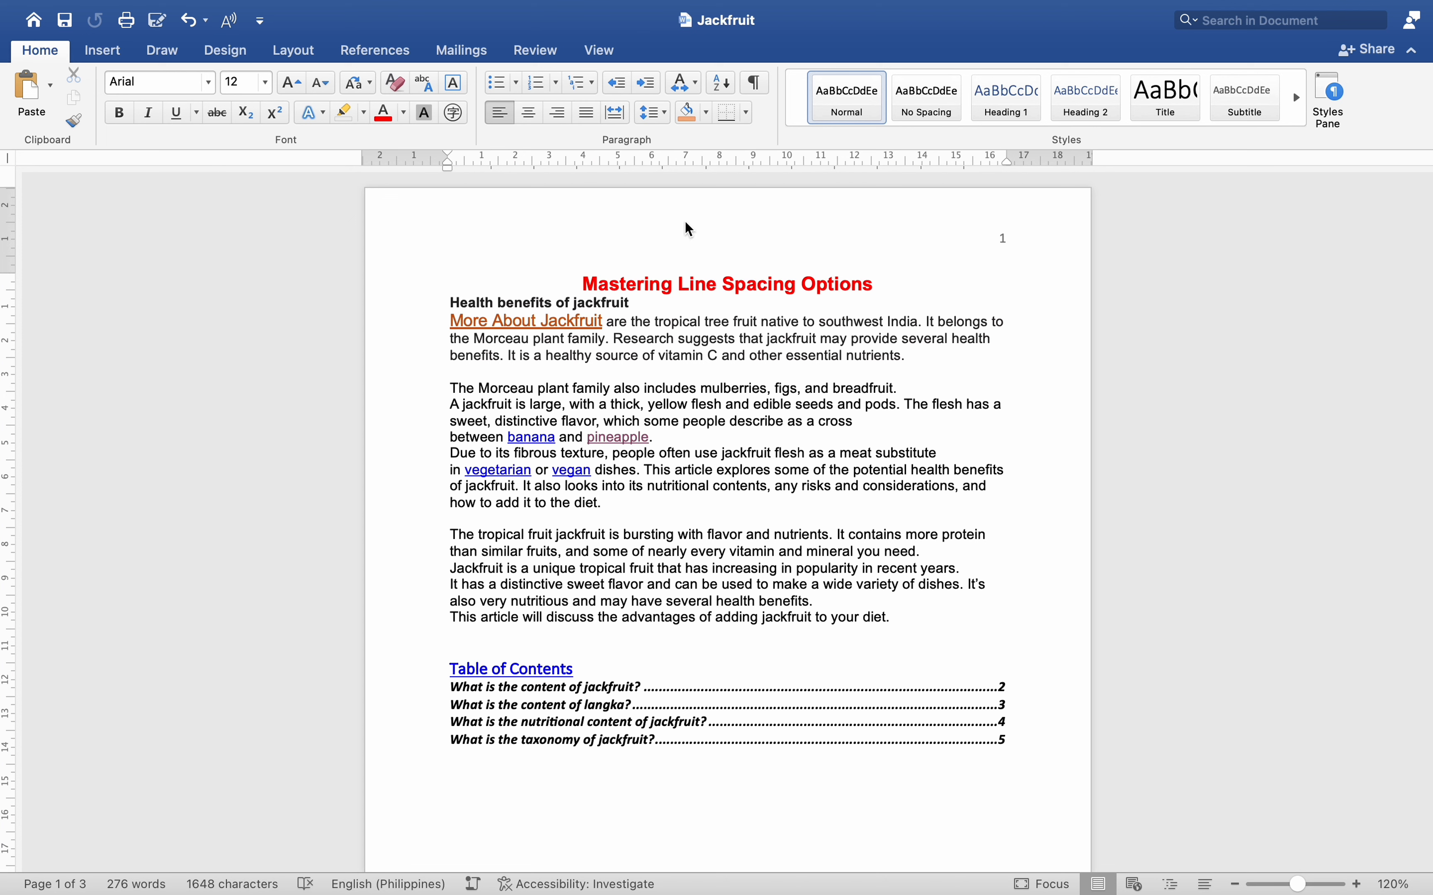
Step: Select the whole document and set its line spacing to Double through the Paragraph settings
key("super+a")
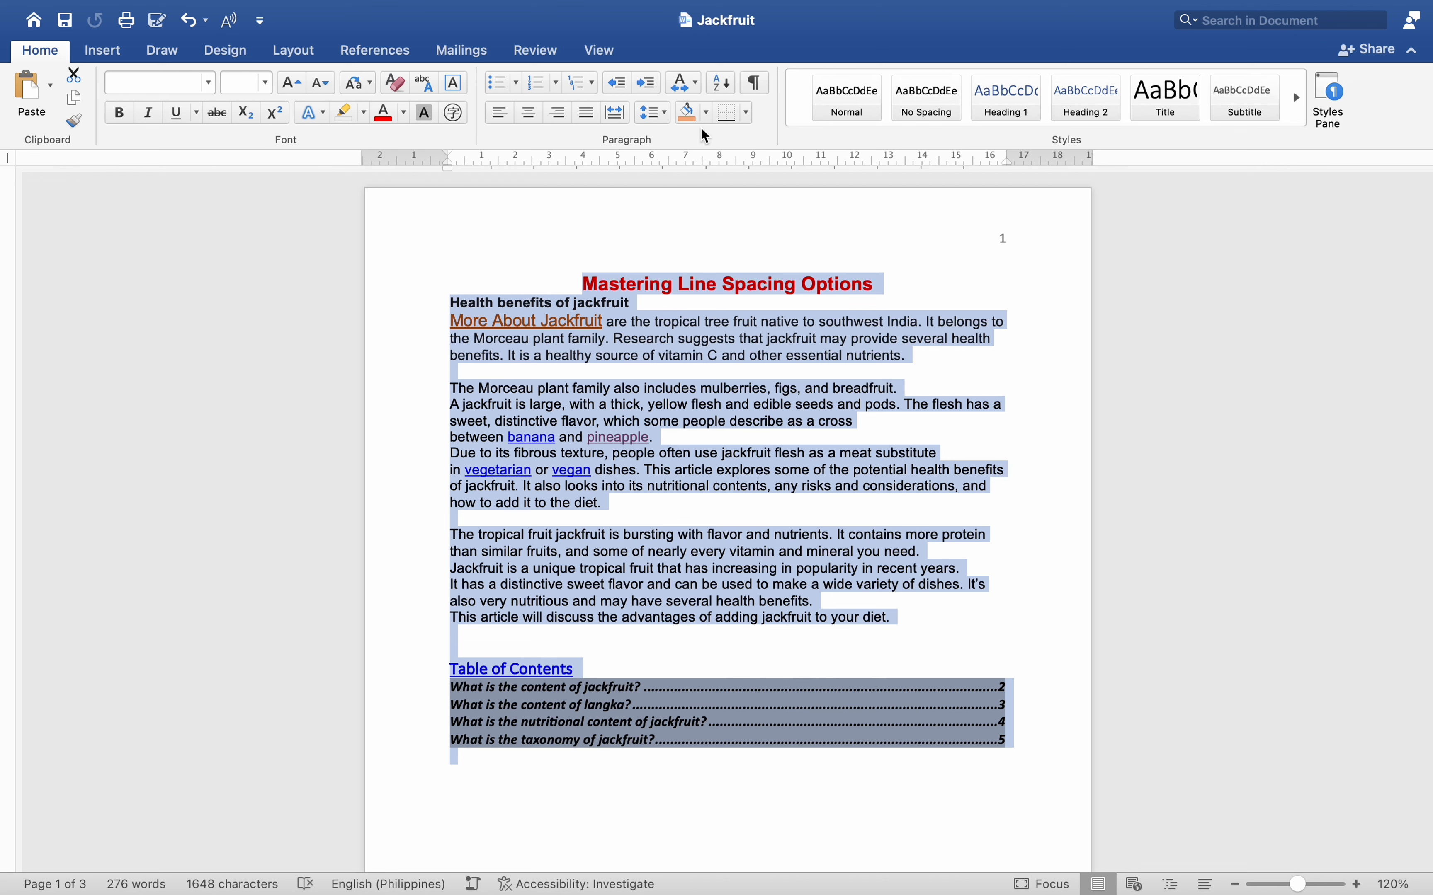
left_click(665, 111)
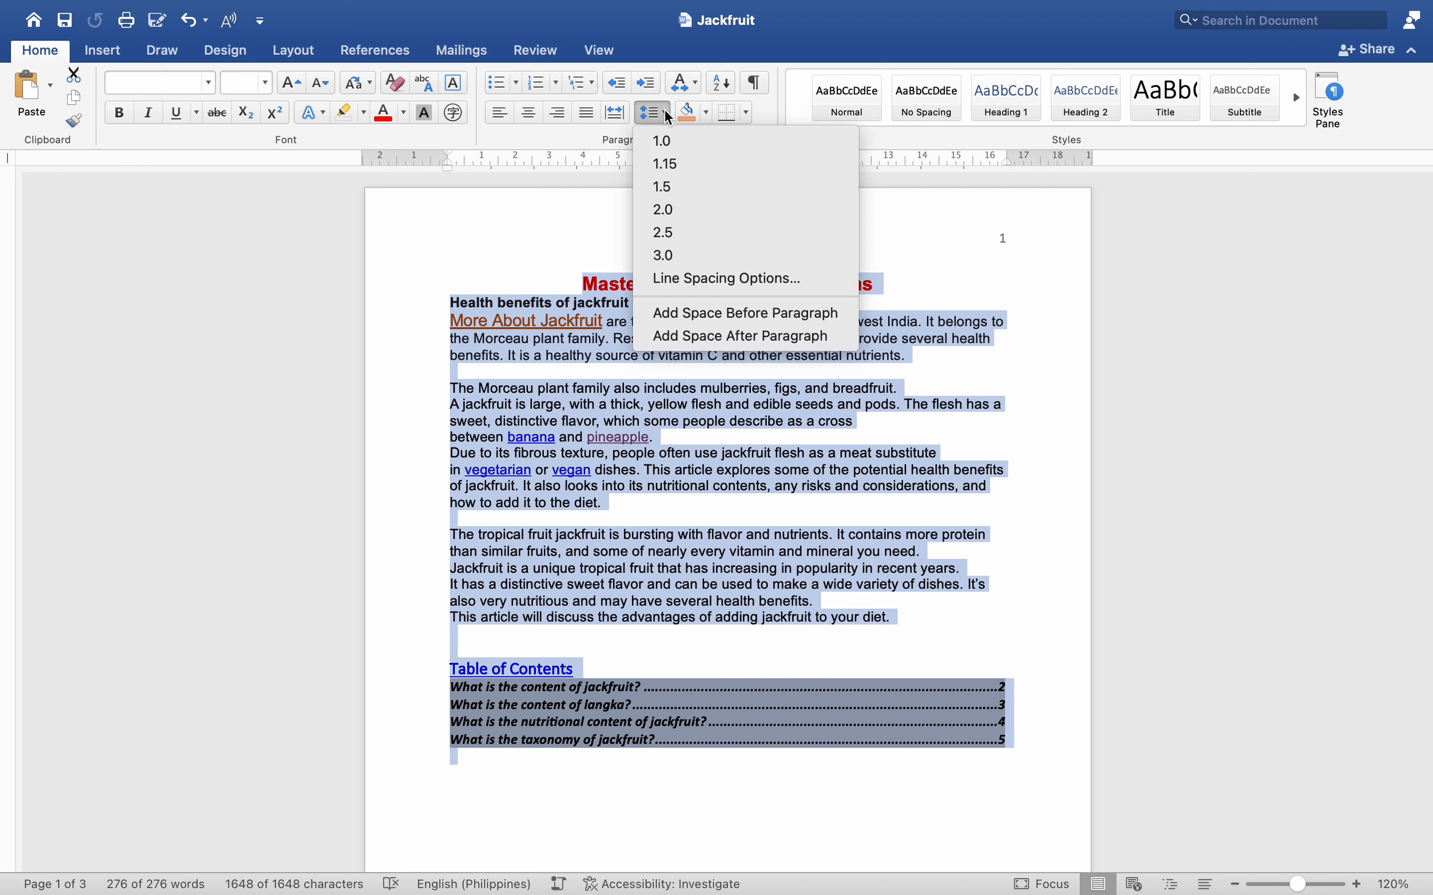
left_click(739, 279)
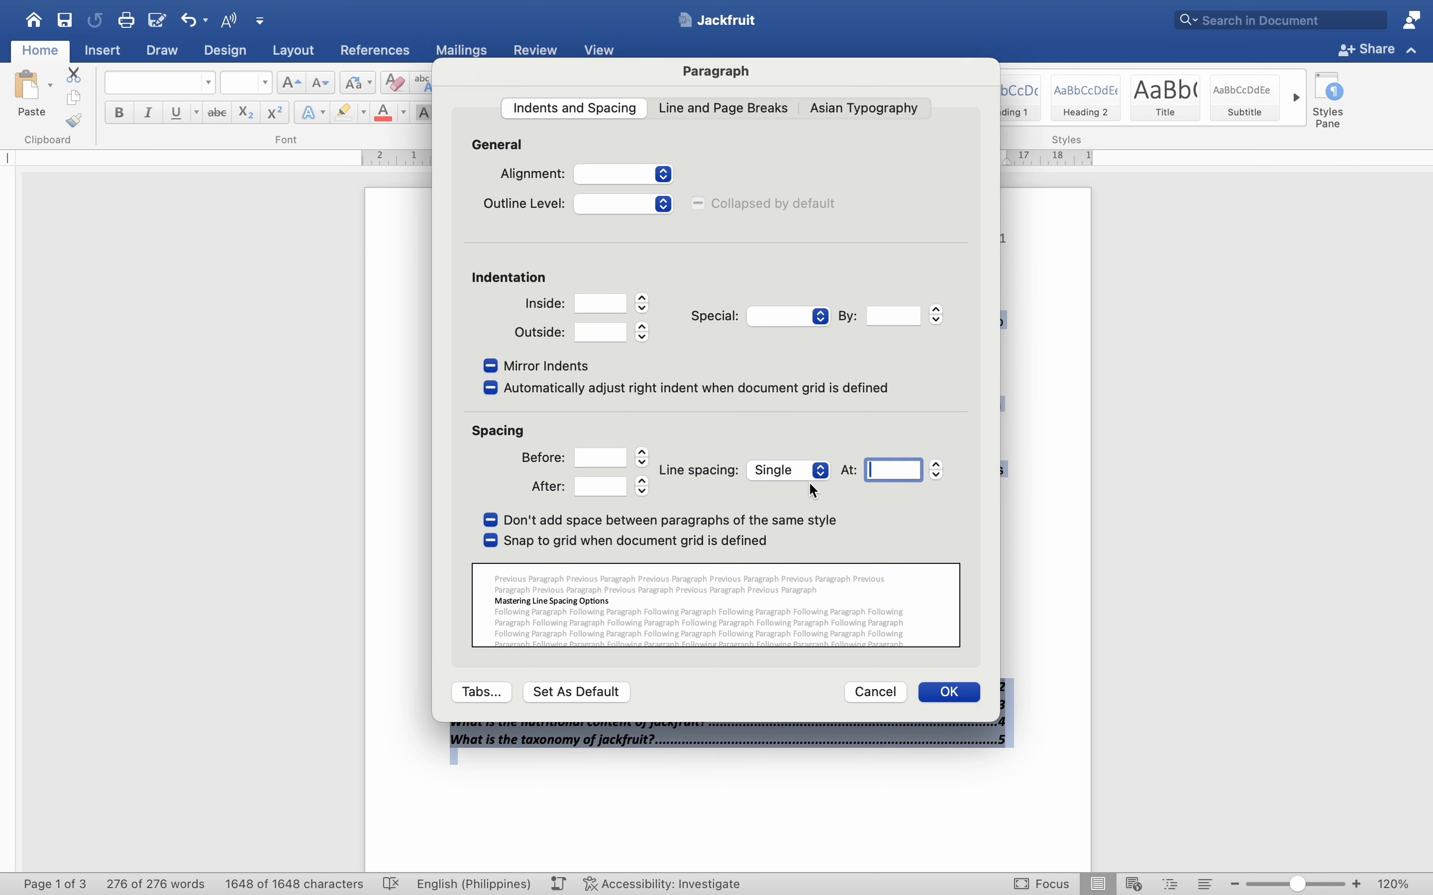
left_click(823, 476)
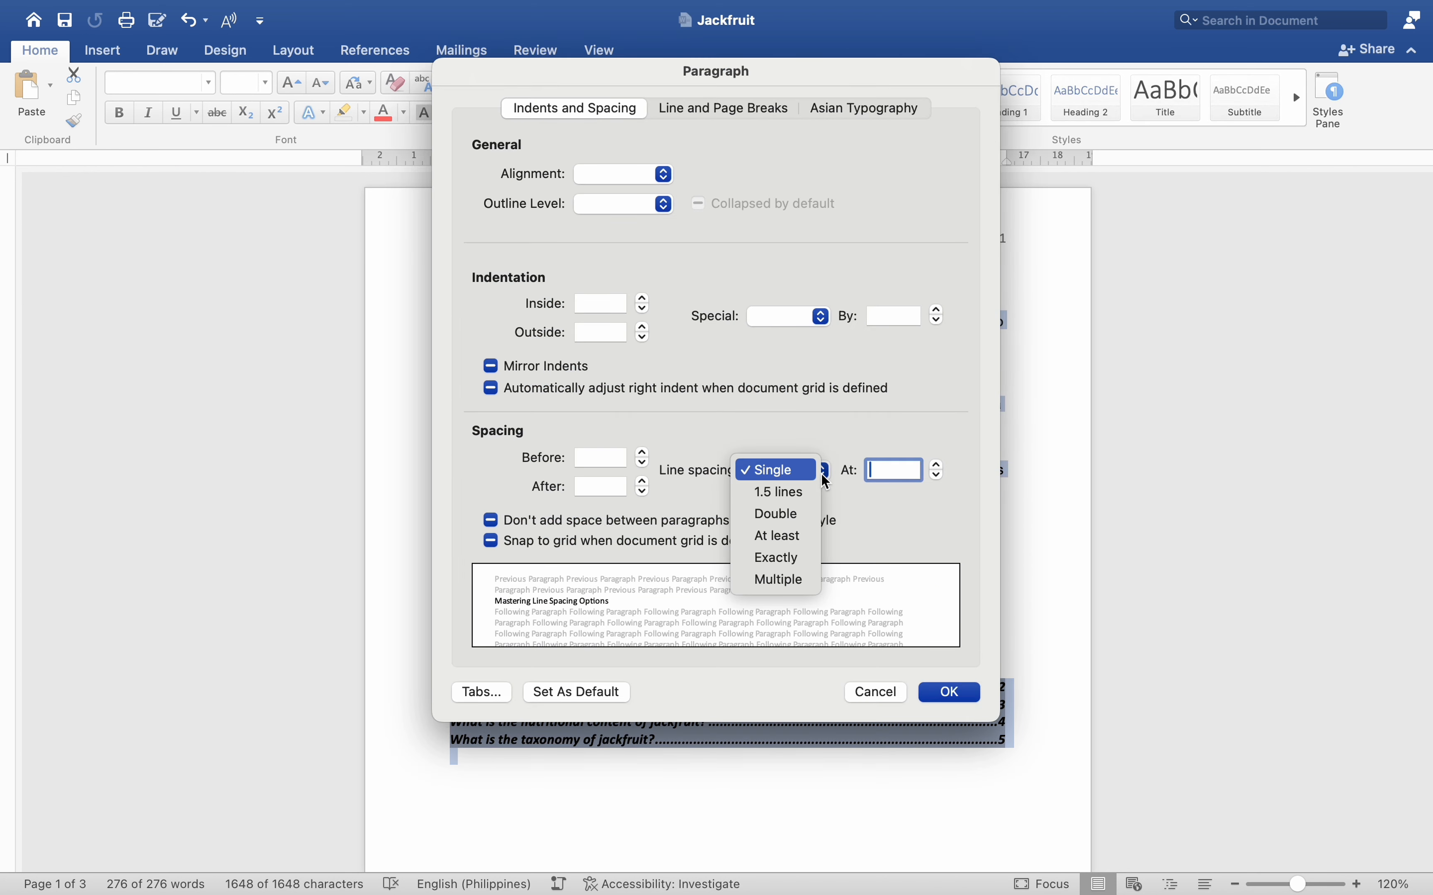
left_click(789, 520)
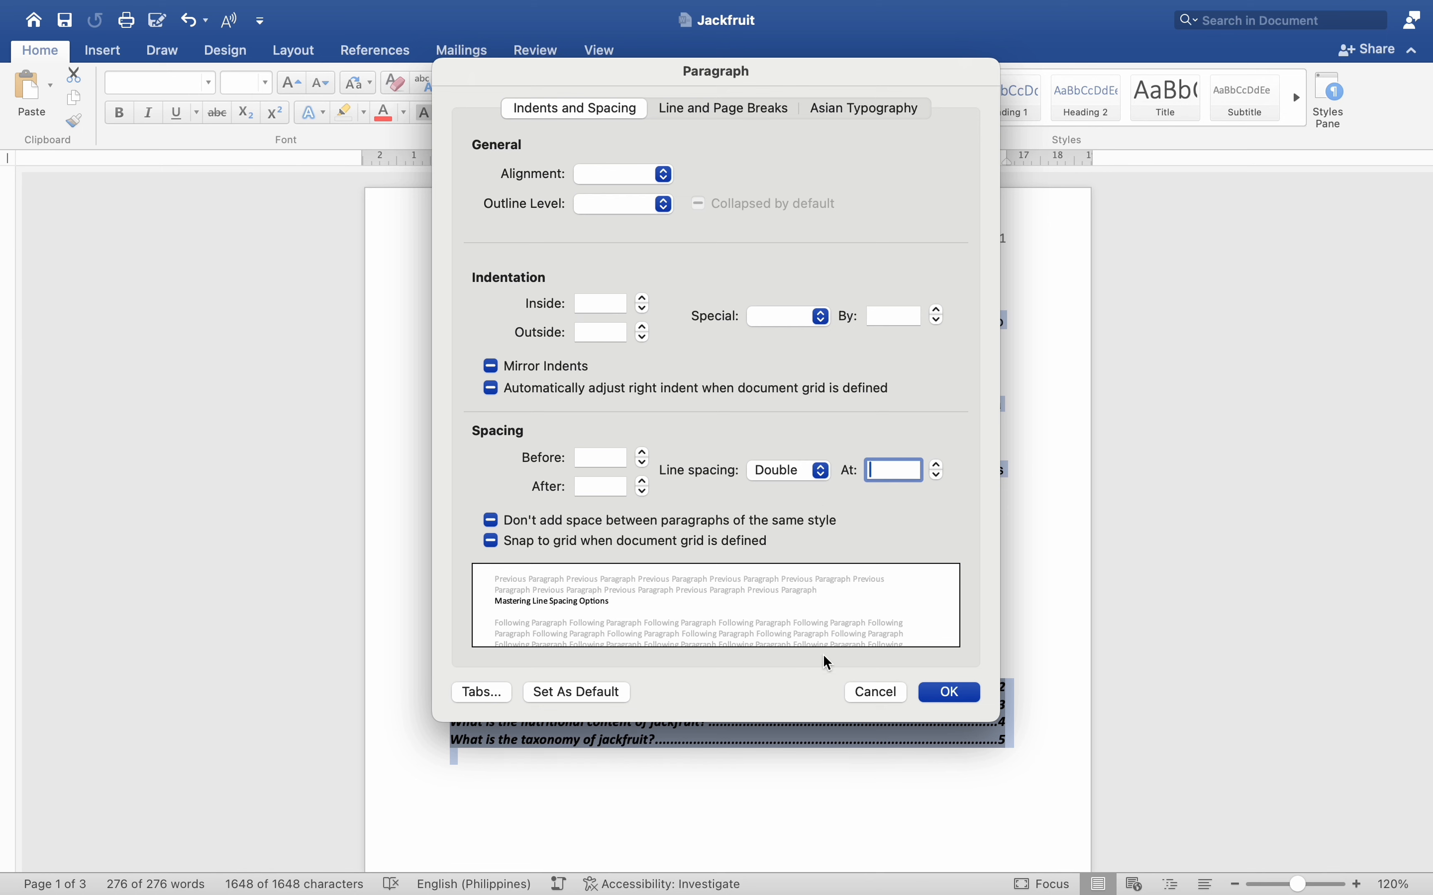
left_click(949, 693)
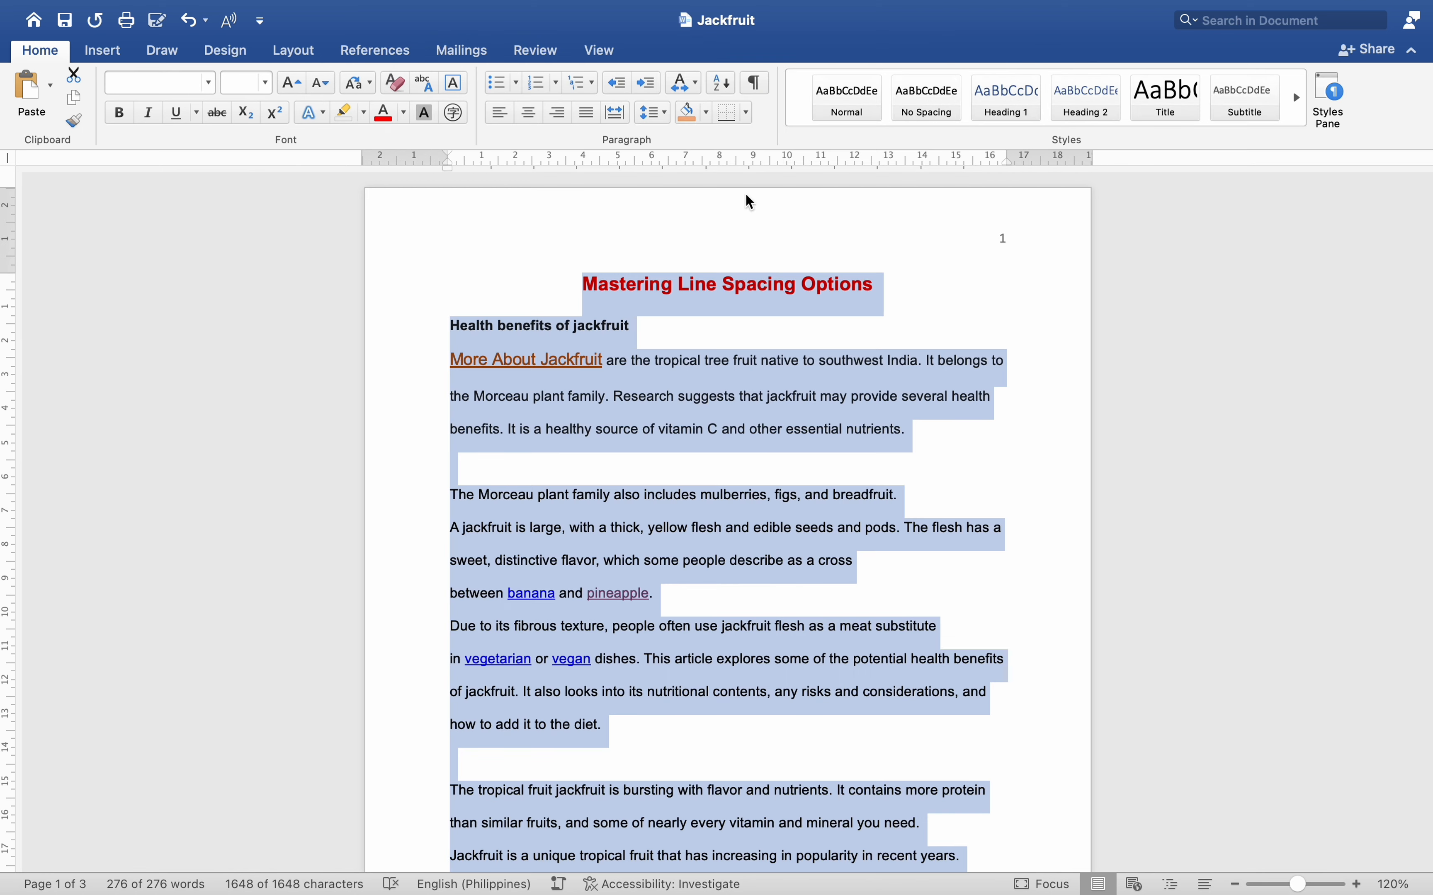
Step: Review the line spacing presets and examine the spacing across the first three pages with the whole document still selected
left_click(667, 114)
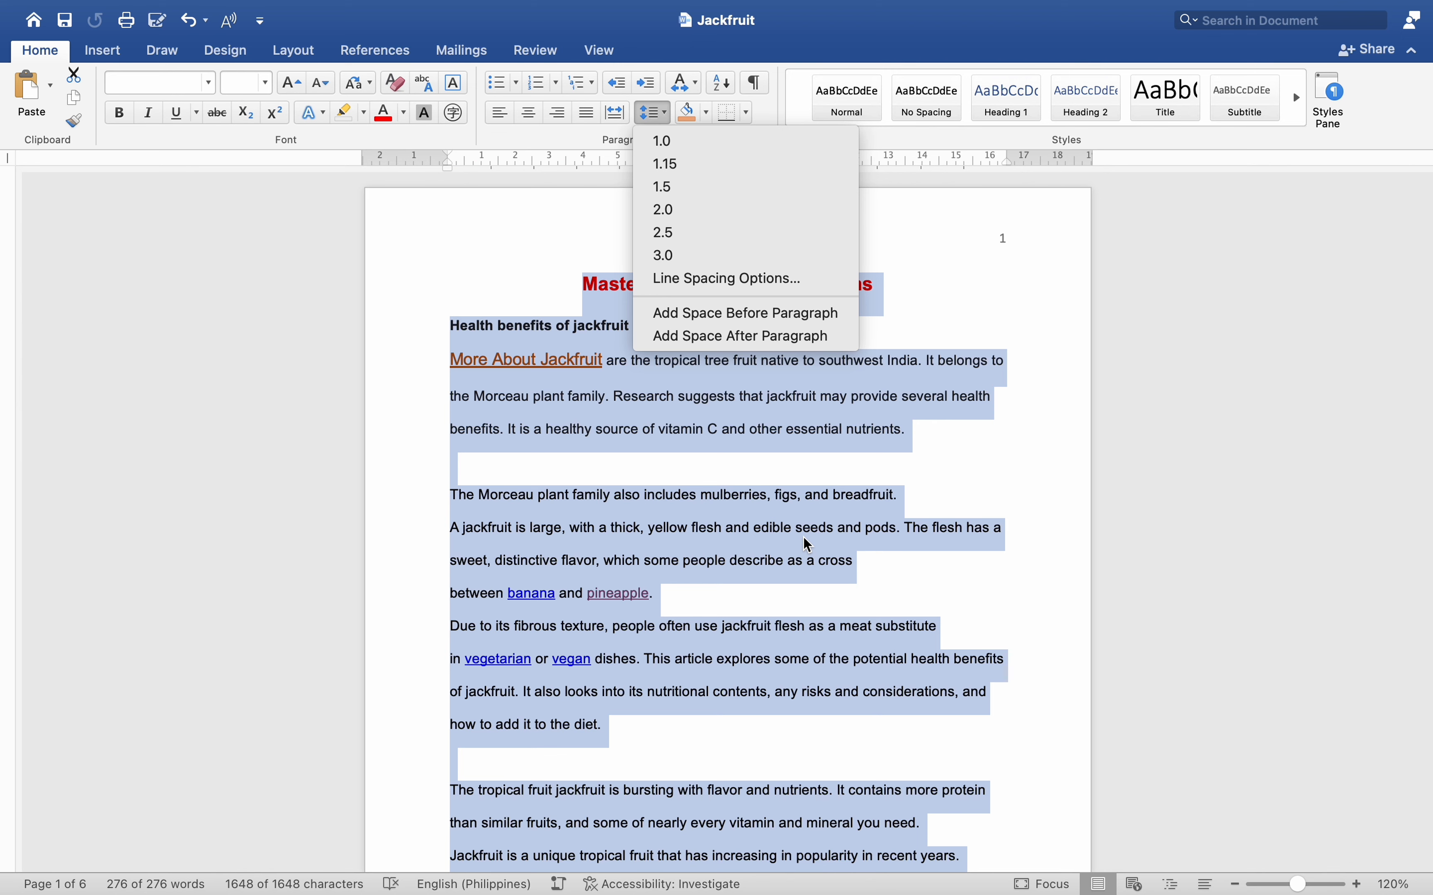
scroll(808, 527, "down", 12)
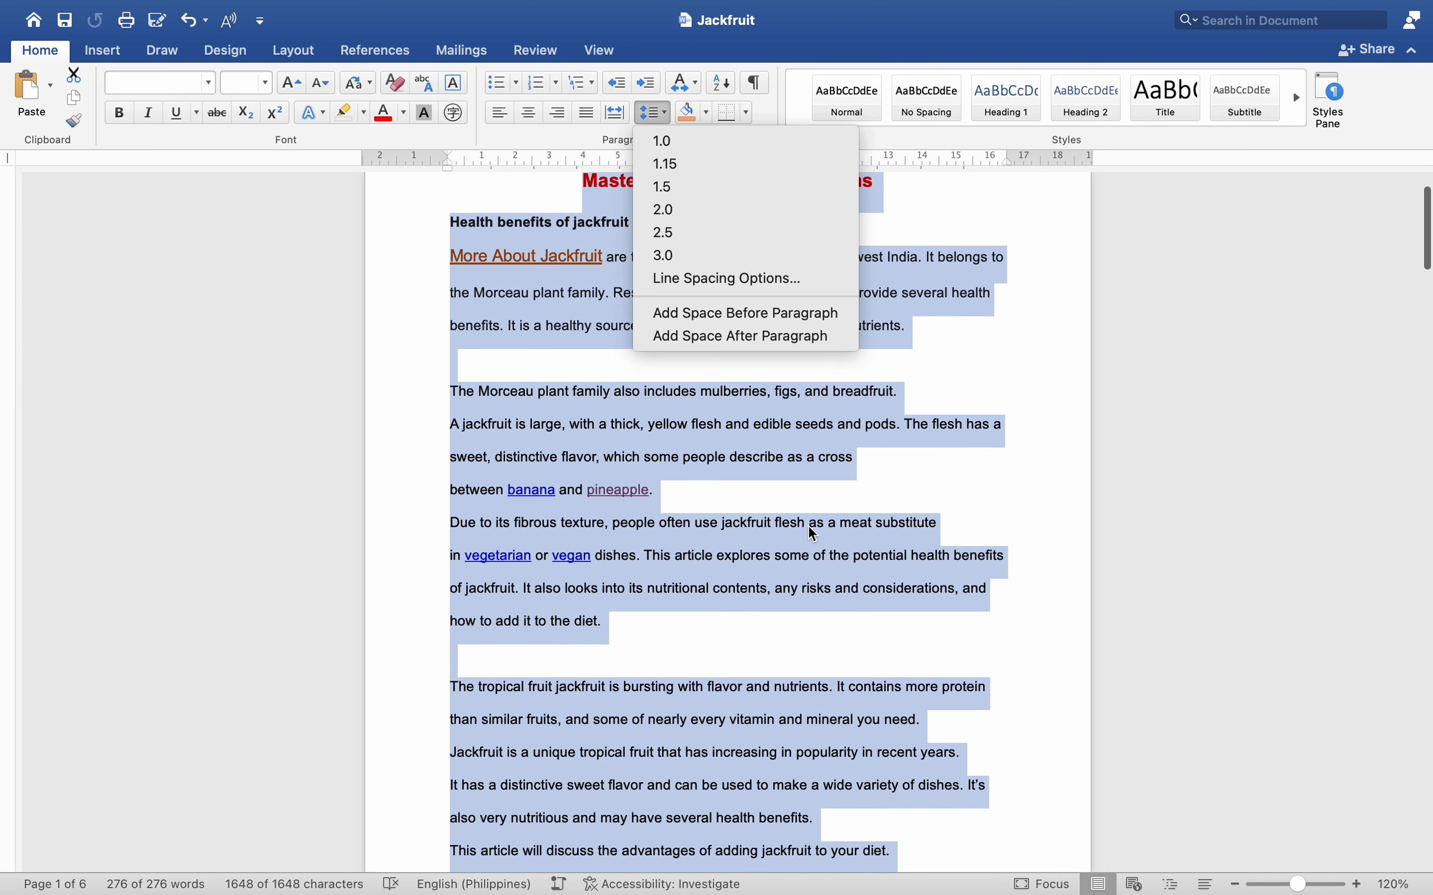
scroll(813, 543, "up", 5)
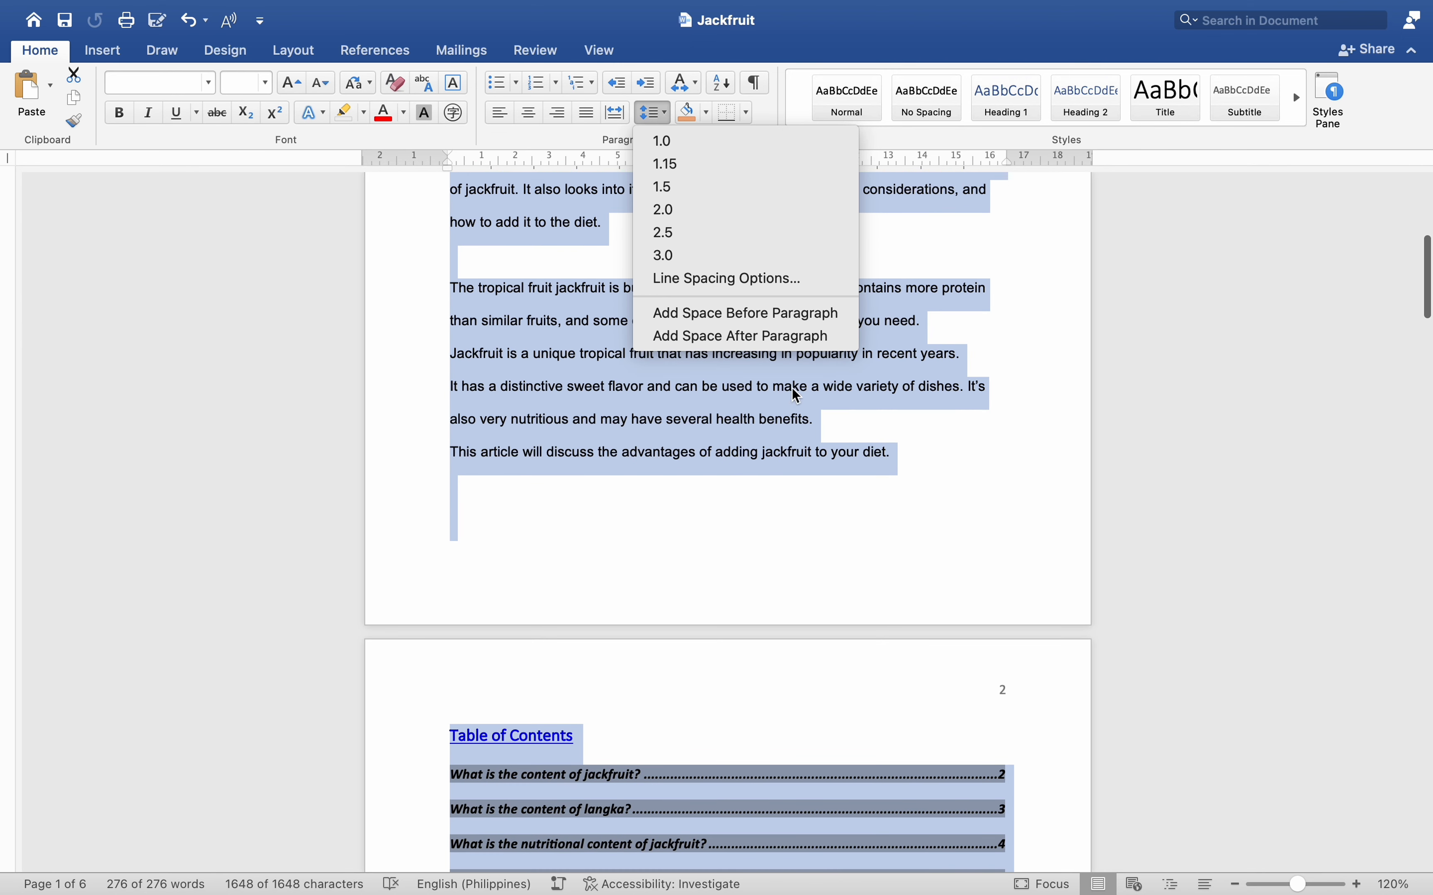
left_click(769, 479)
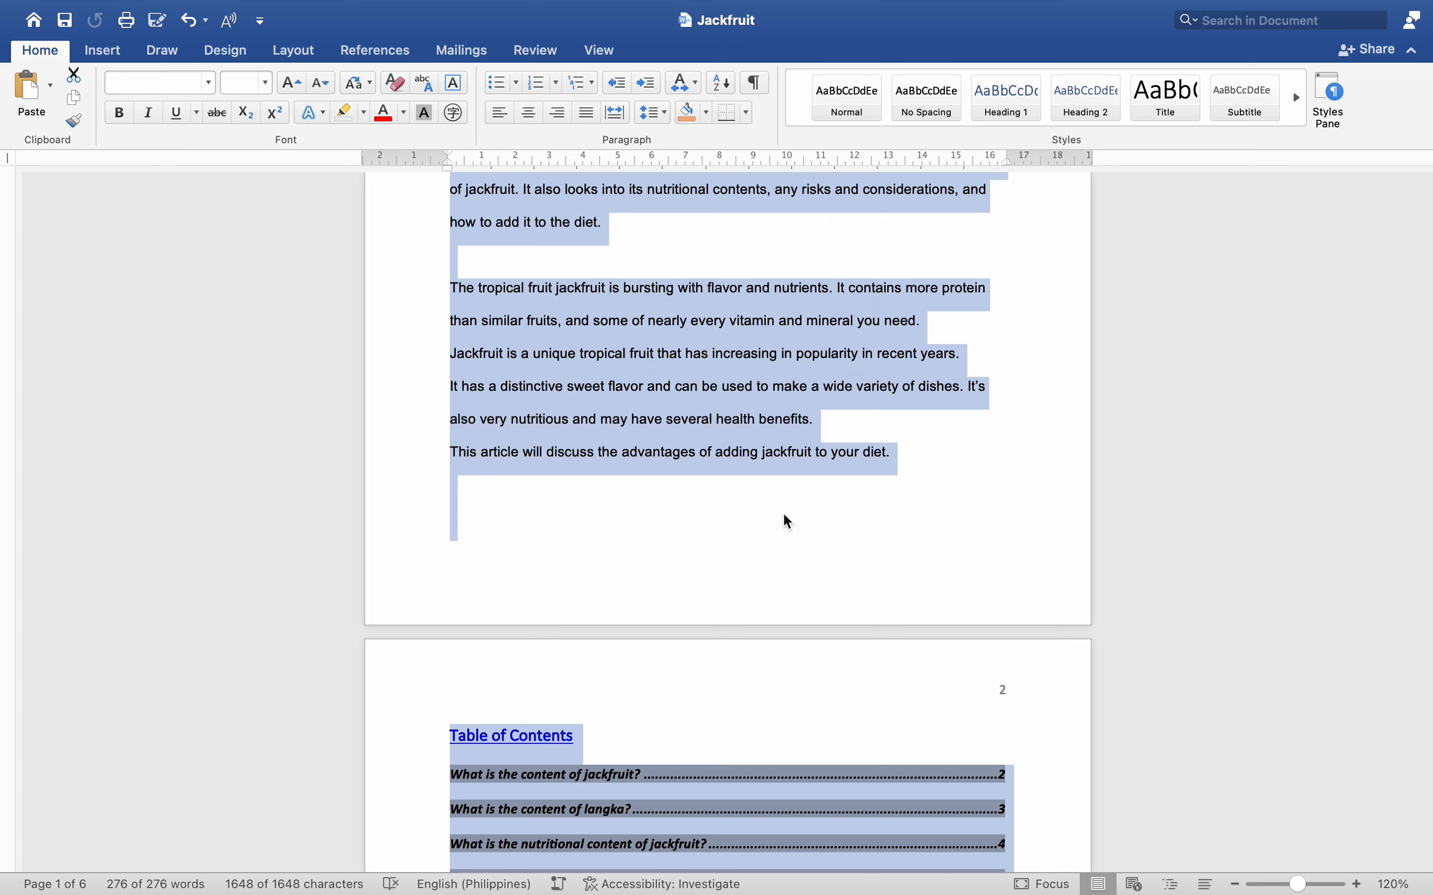
scroll(787, 514, "down", 10)
scroll(786, 514, "up", 12)
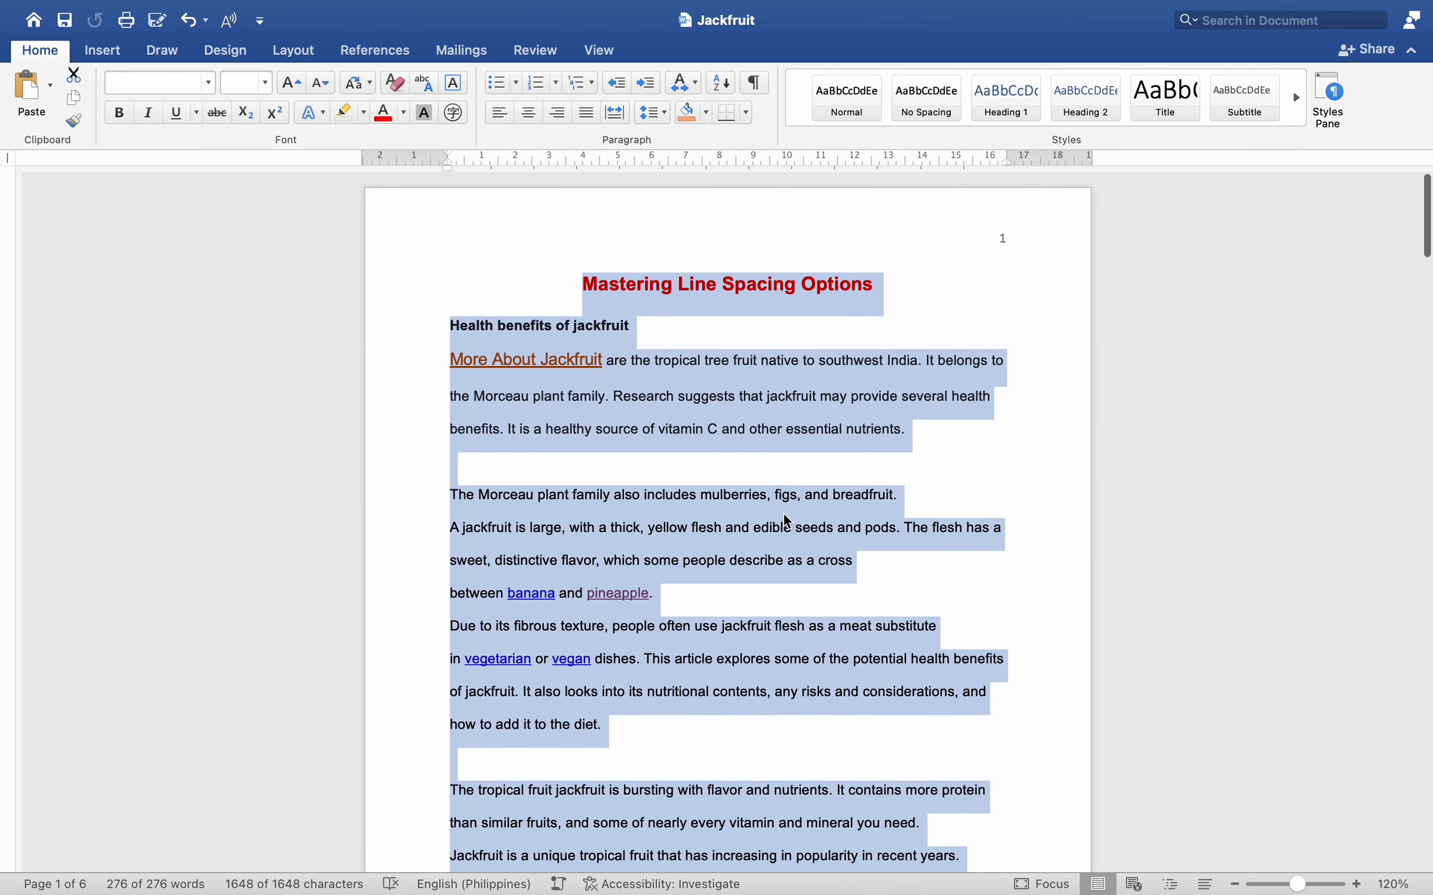
scroll(787, 512, "down", 1)
scroll(787, 513, "down", 4)
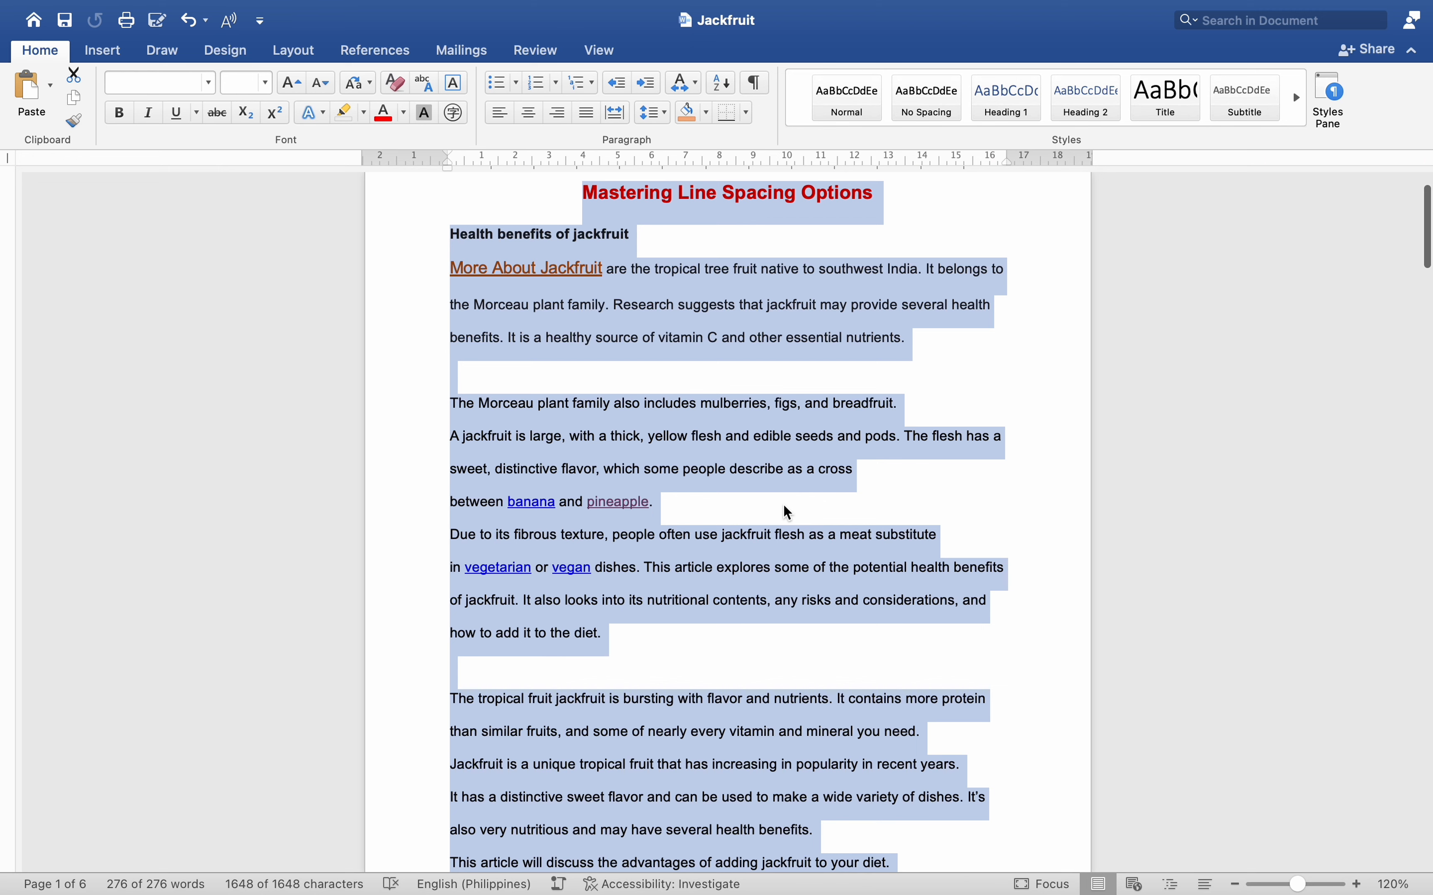
scroll(788, 512, "down", 4)
scroll(783, 506, "down", 20)
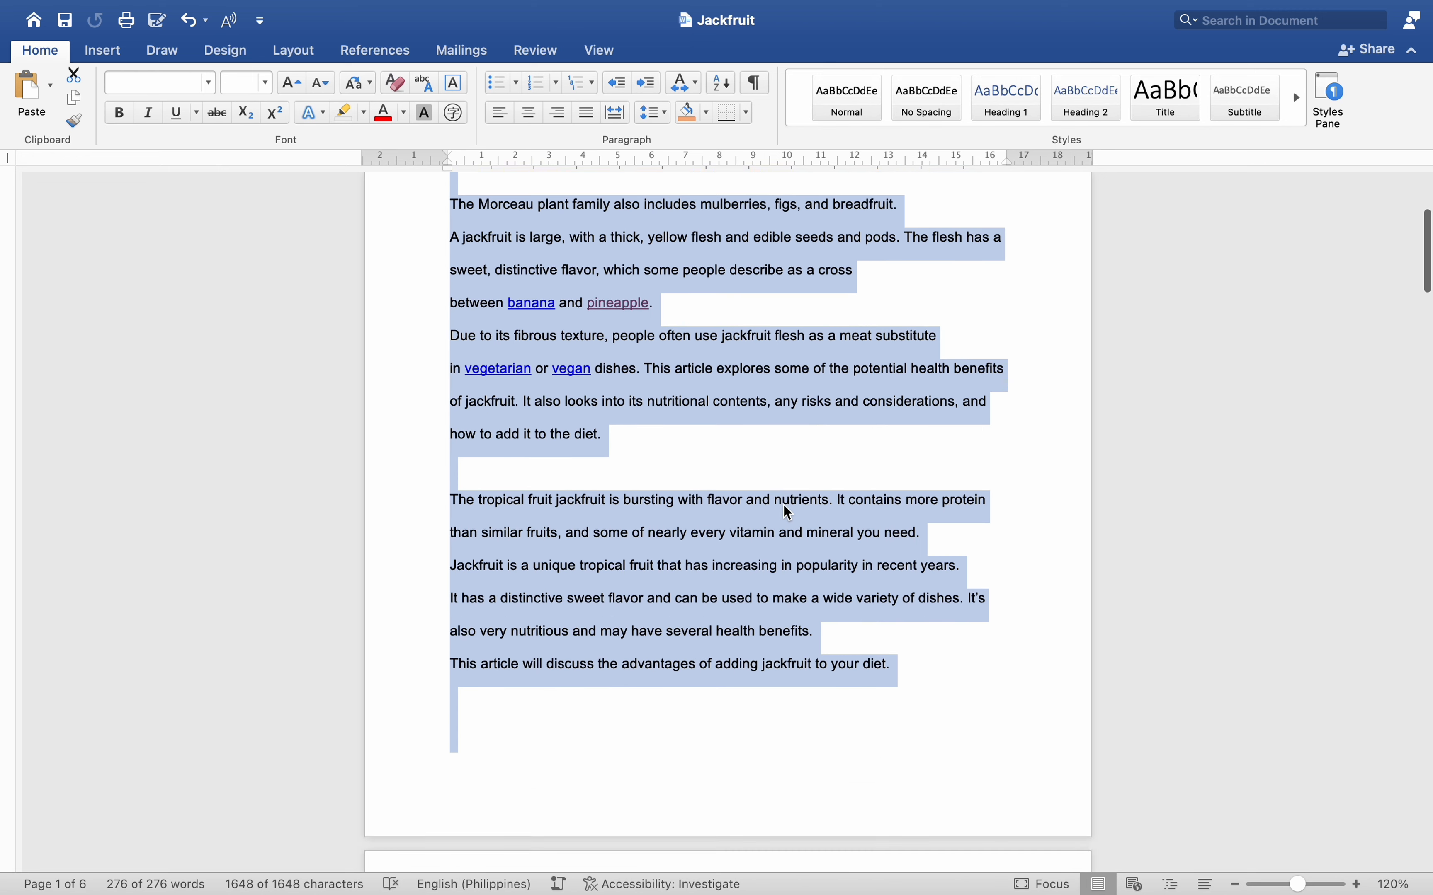
scroll(783, 505, "down", 15)
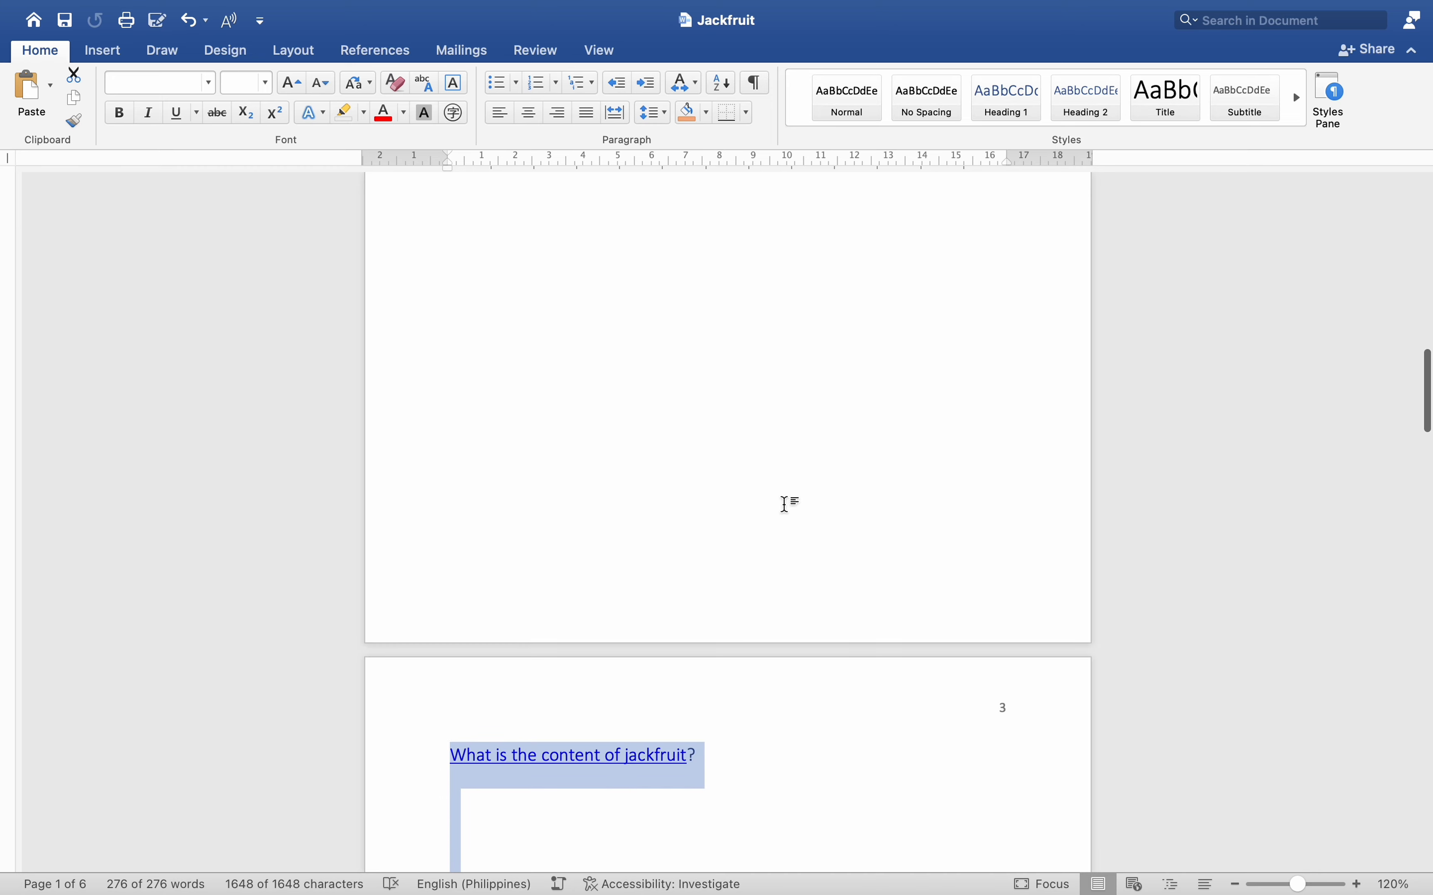
scroll(788, 513, "up", 20)
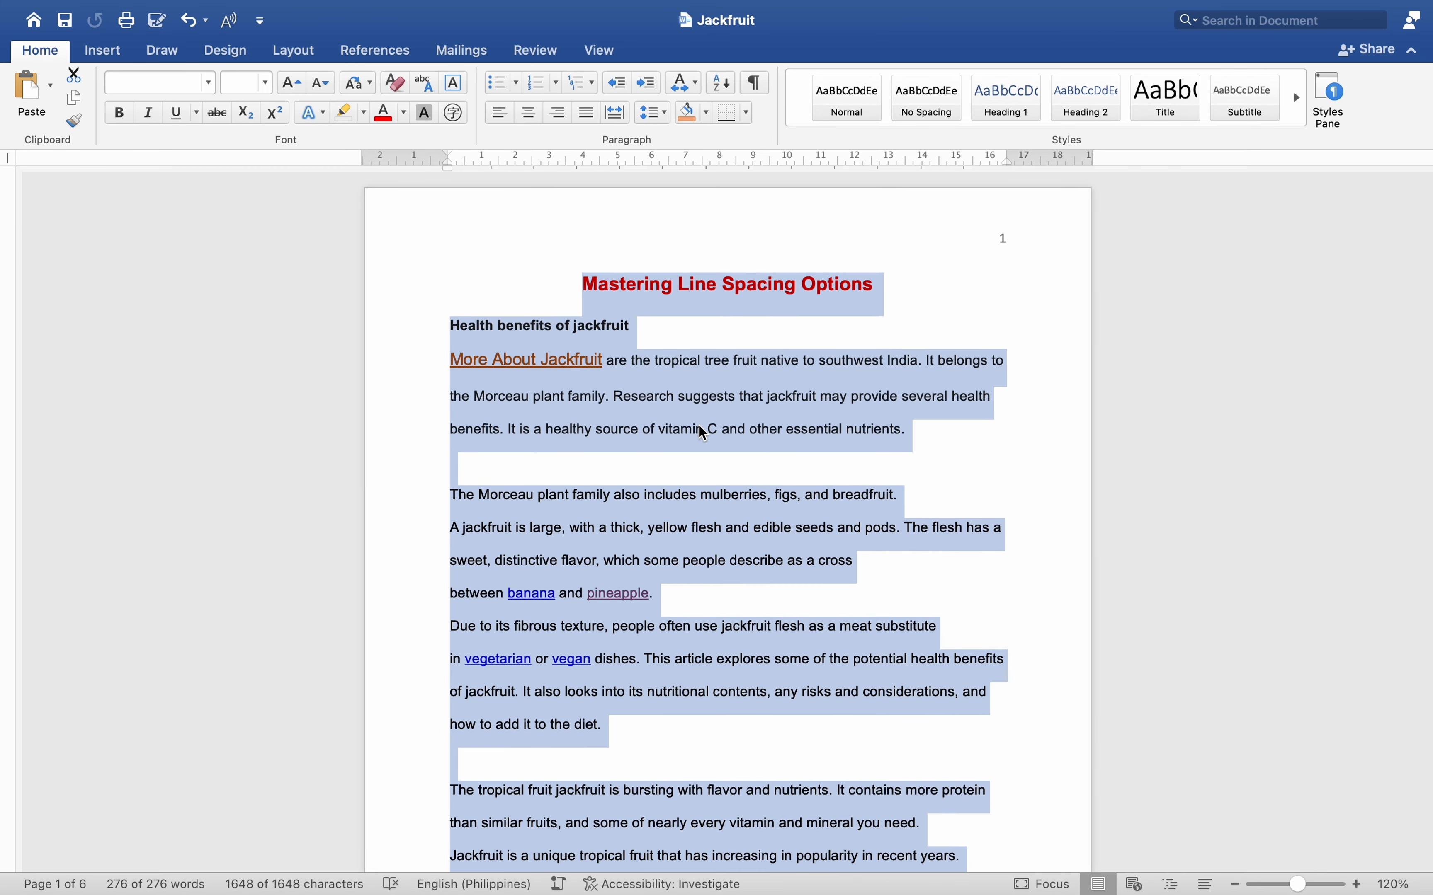
Step: Deselect the text and examine the spacing of the body paragraphs and the table of contents
left_click(691, 428)
scroll(708, 497, "down", 2)
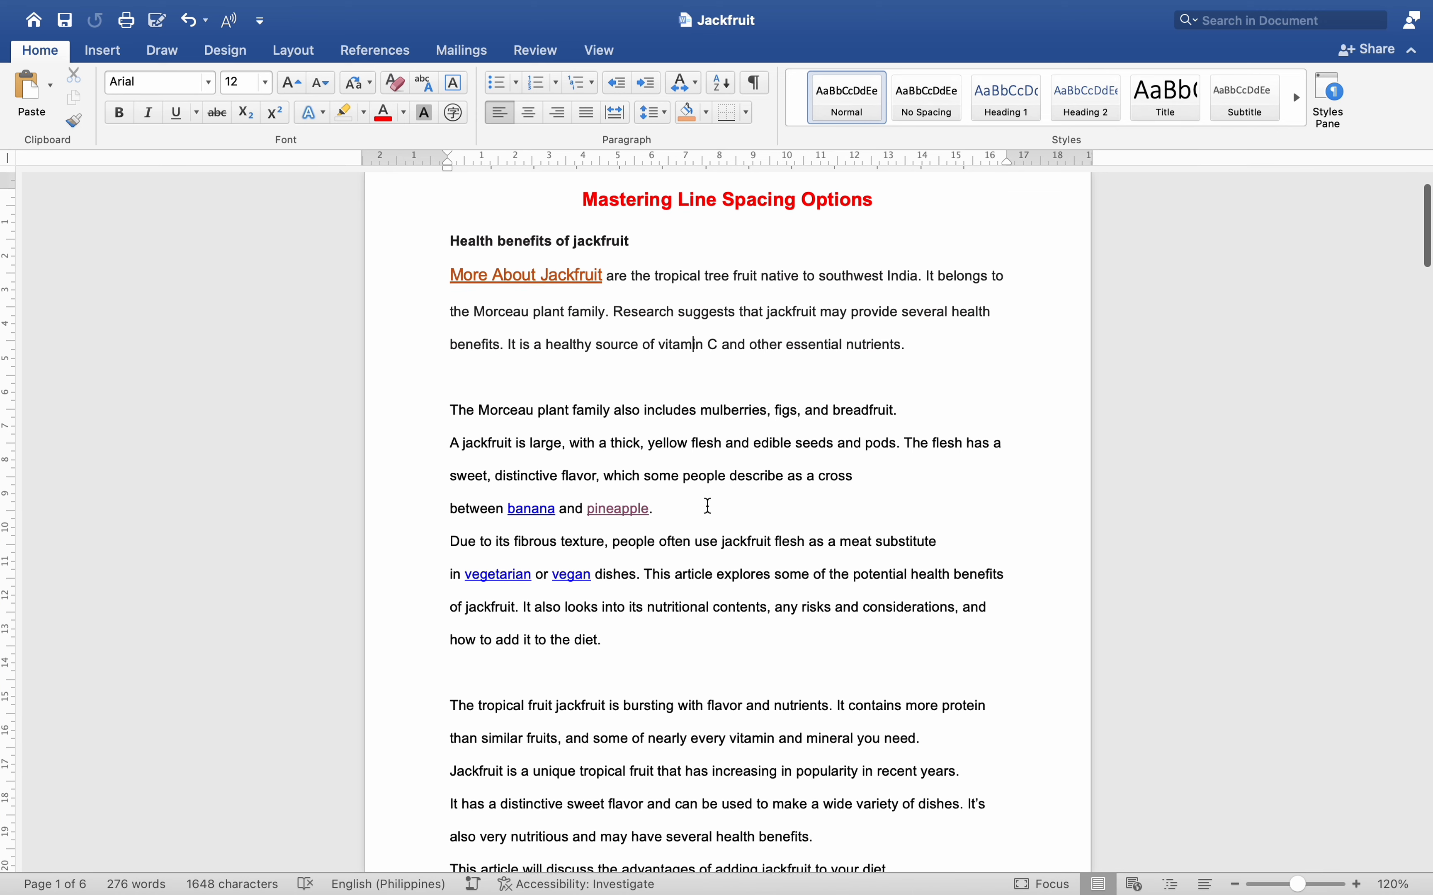
scroll(708, 506, "down", 2)
scroll(709, 506, "up", 2)
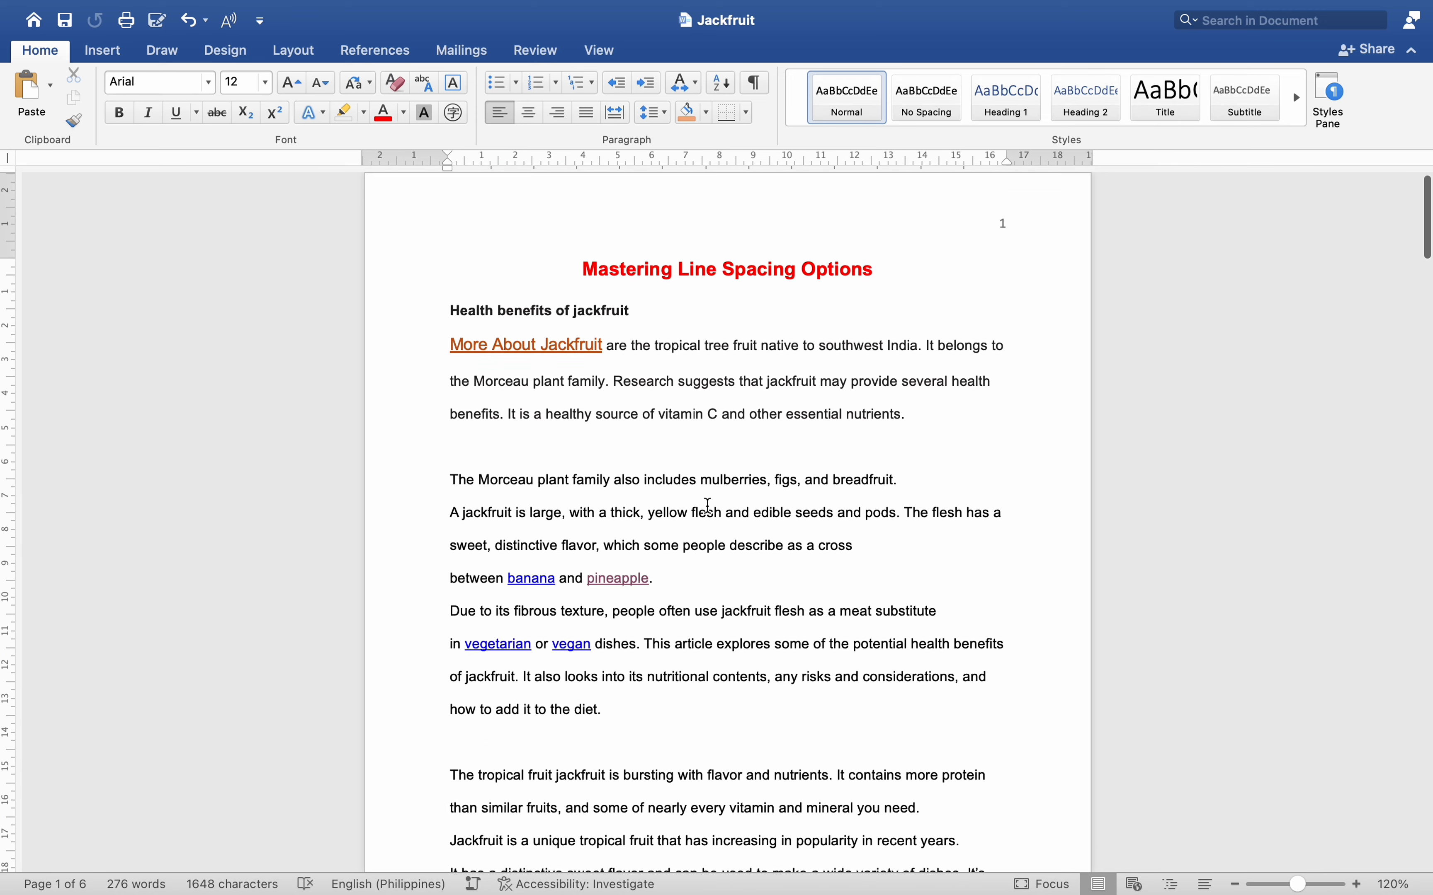
scroll(710, 503, "down", 10)
scroll(710, 579, "down", 5)
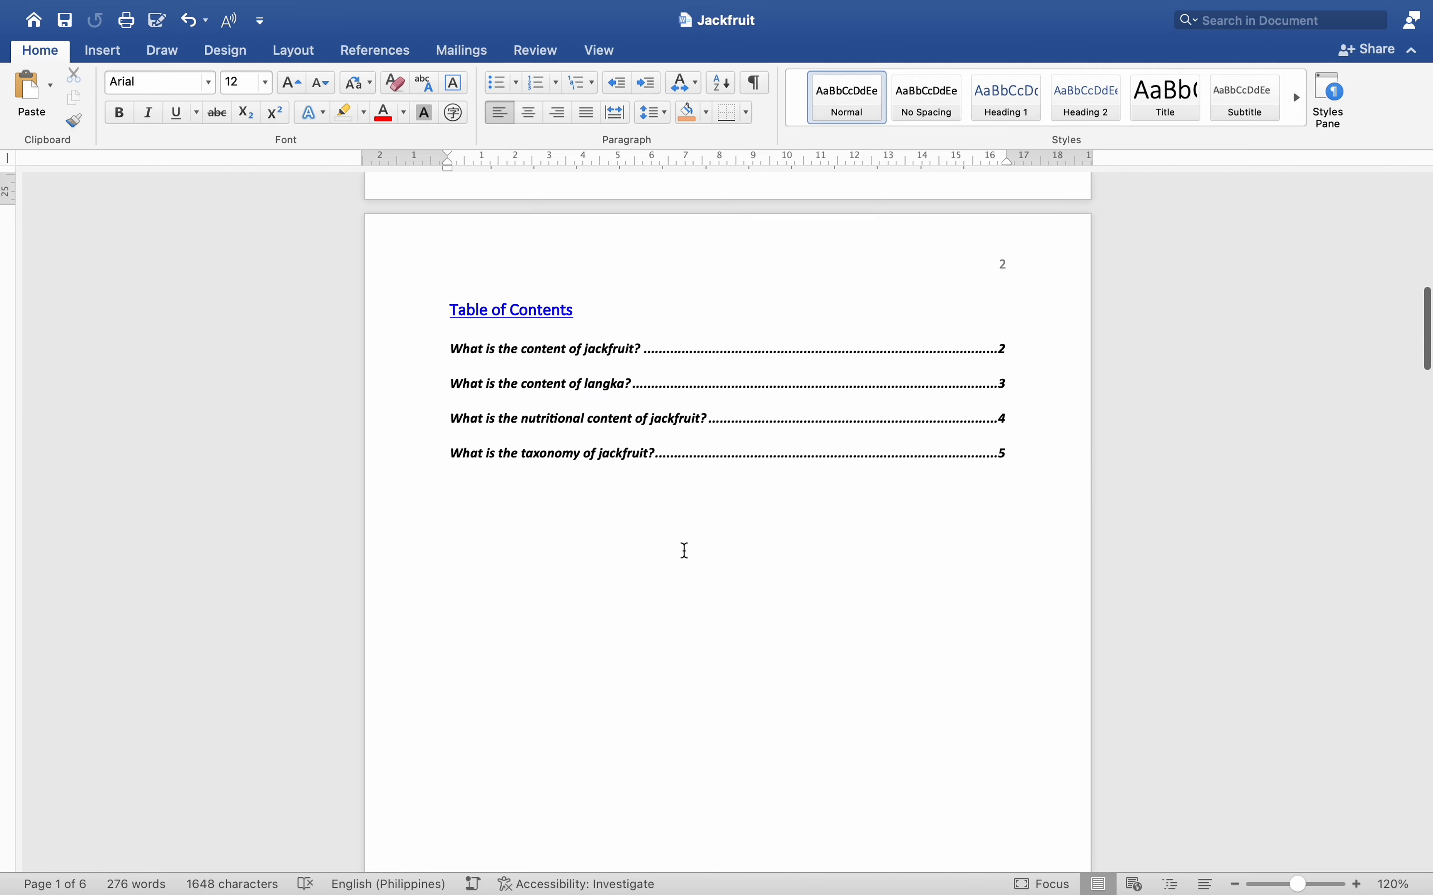
scroll(681, 550, "up", 15)
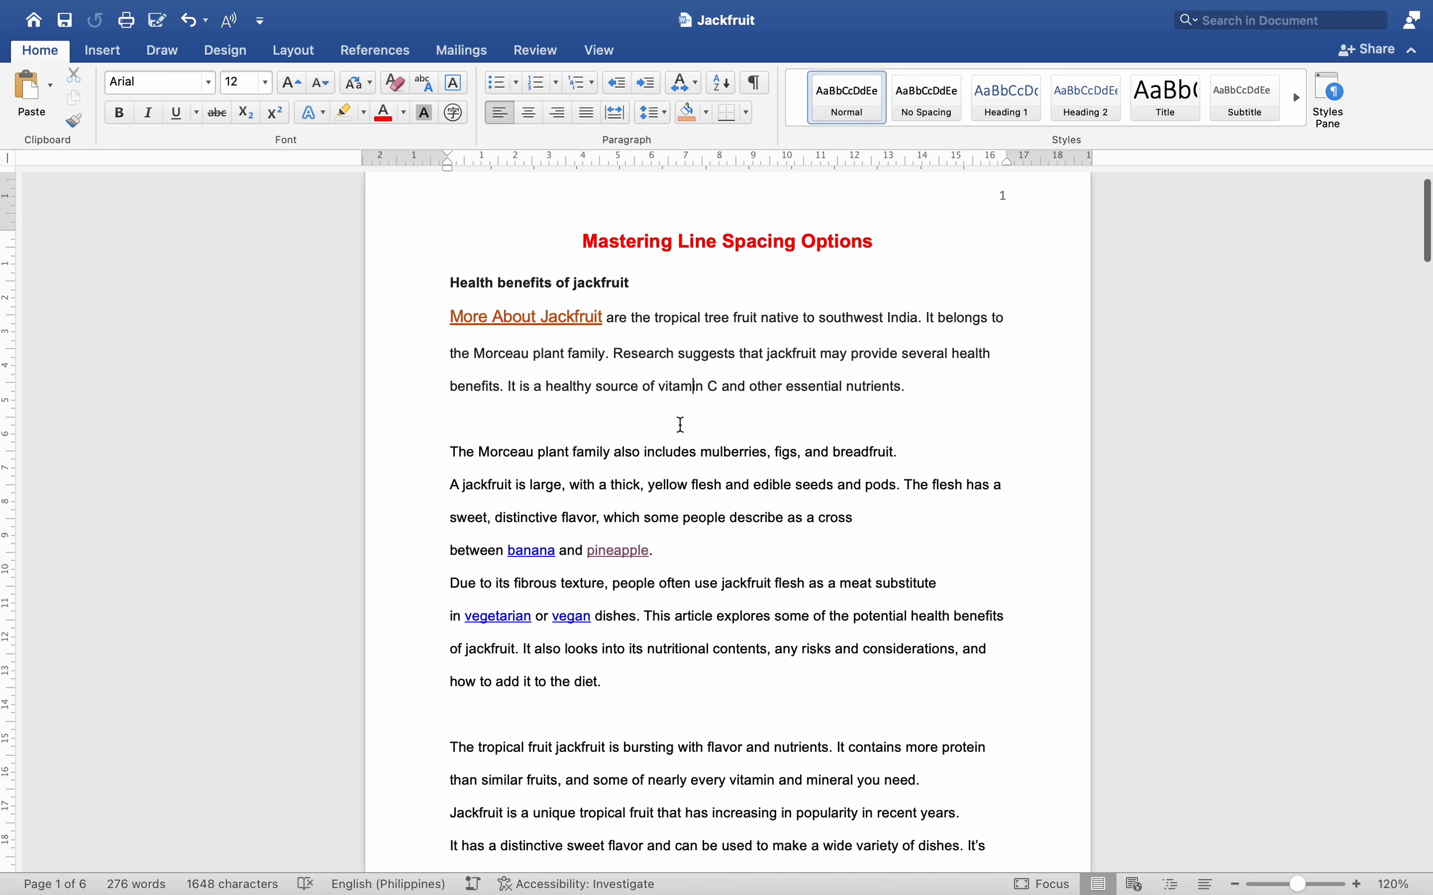
scroll(681, 425, "up", 1)
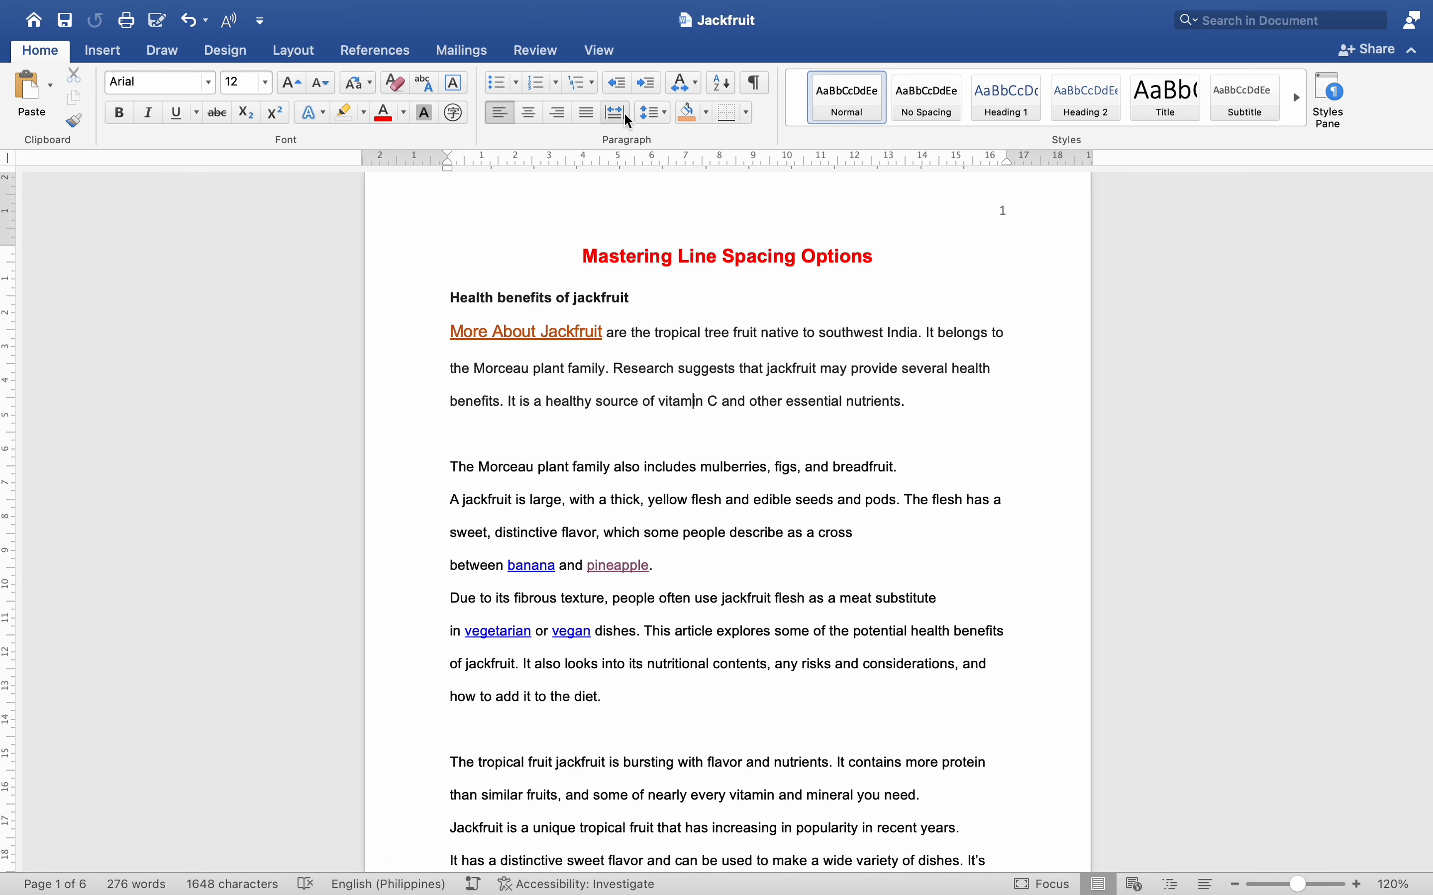
Step: Review the line spacing presets and the Indents and Spacing, Line and Page Breaks and Asian Typography settings for the first body paragraph
left_click(666, 114)
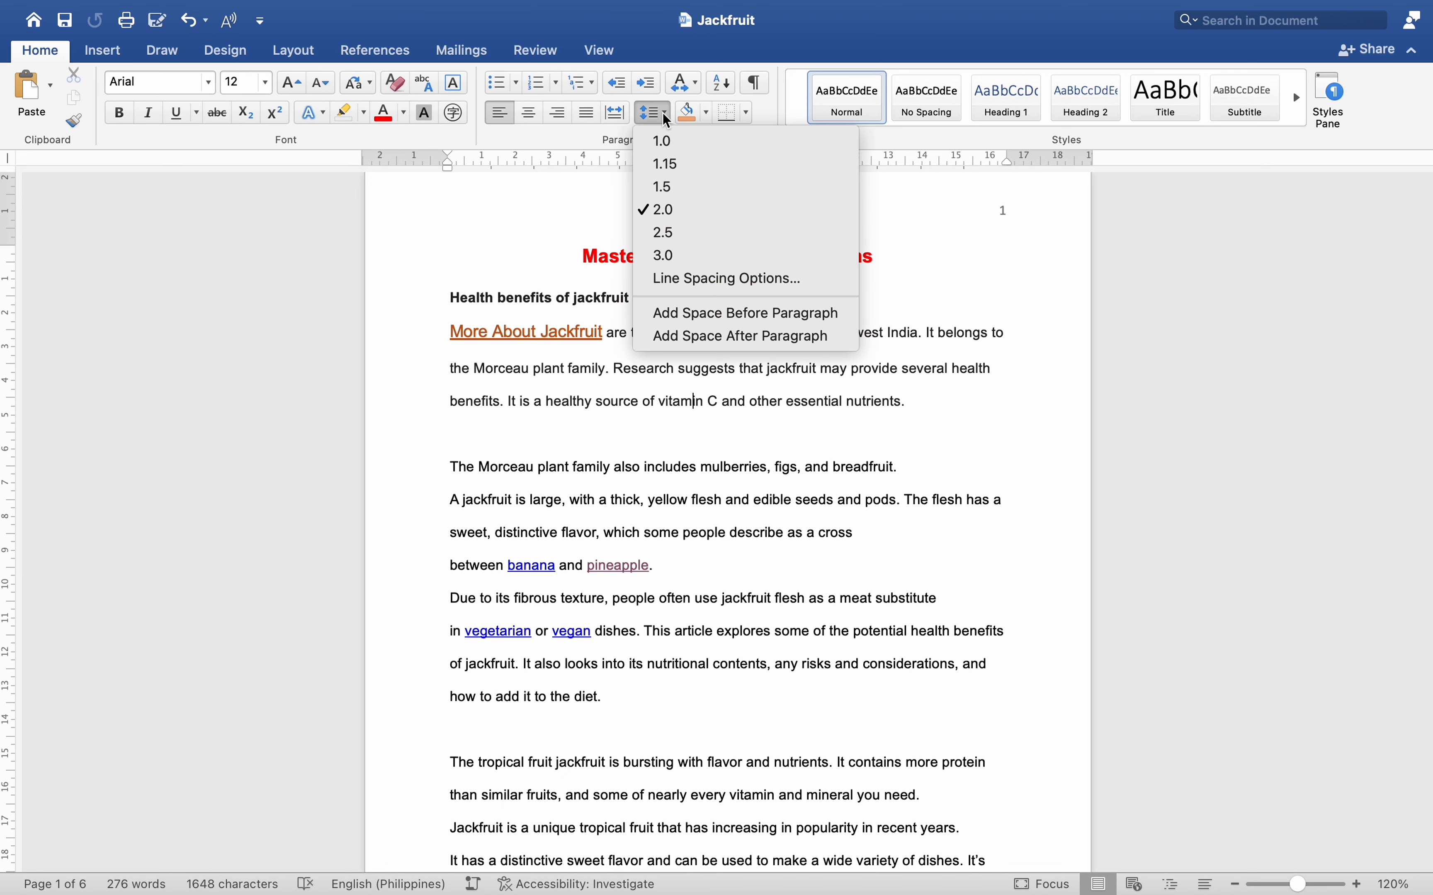
left_click(665, 113)
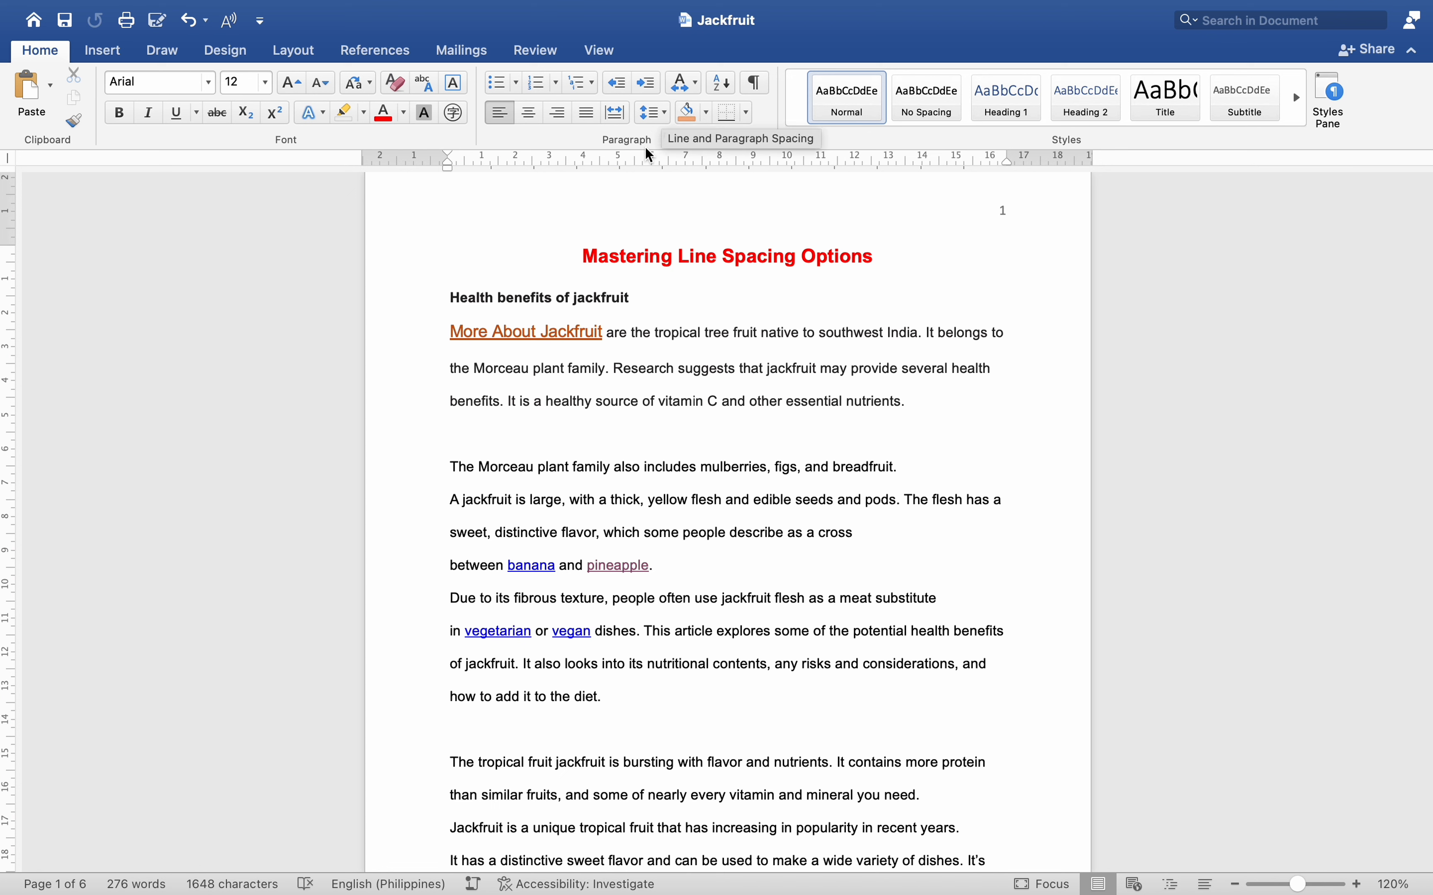
left_click(665, 109)
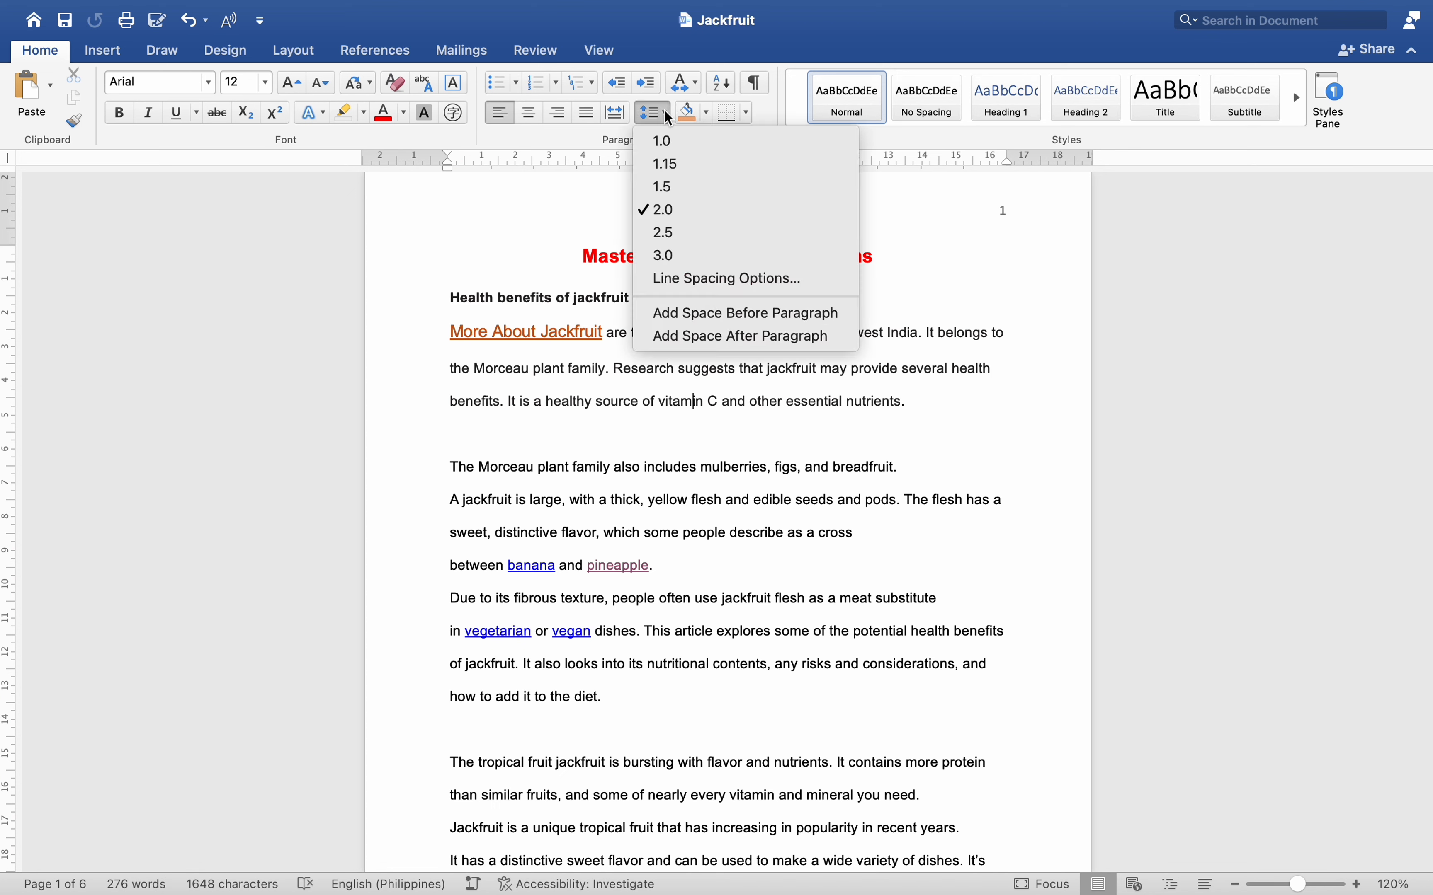
left_click(747, 271)
left_click(702, 109)
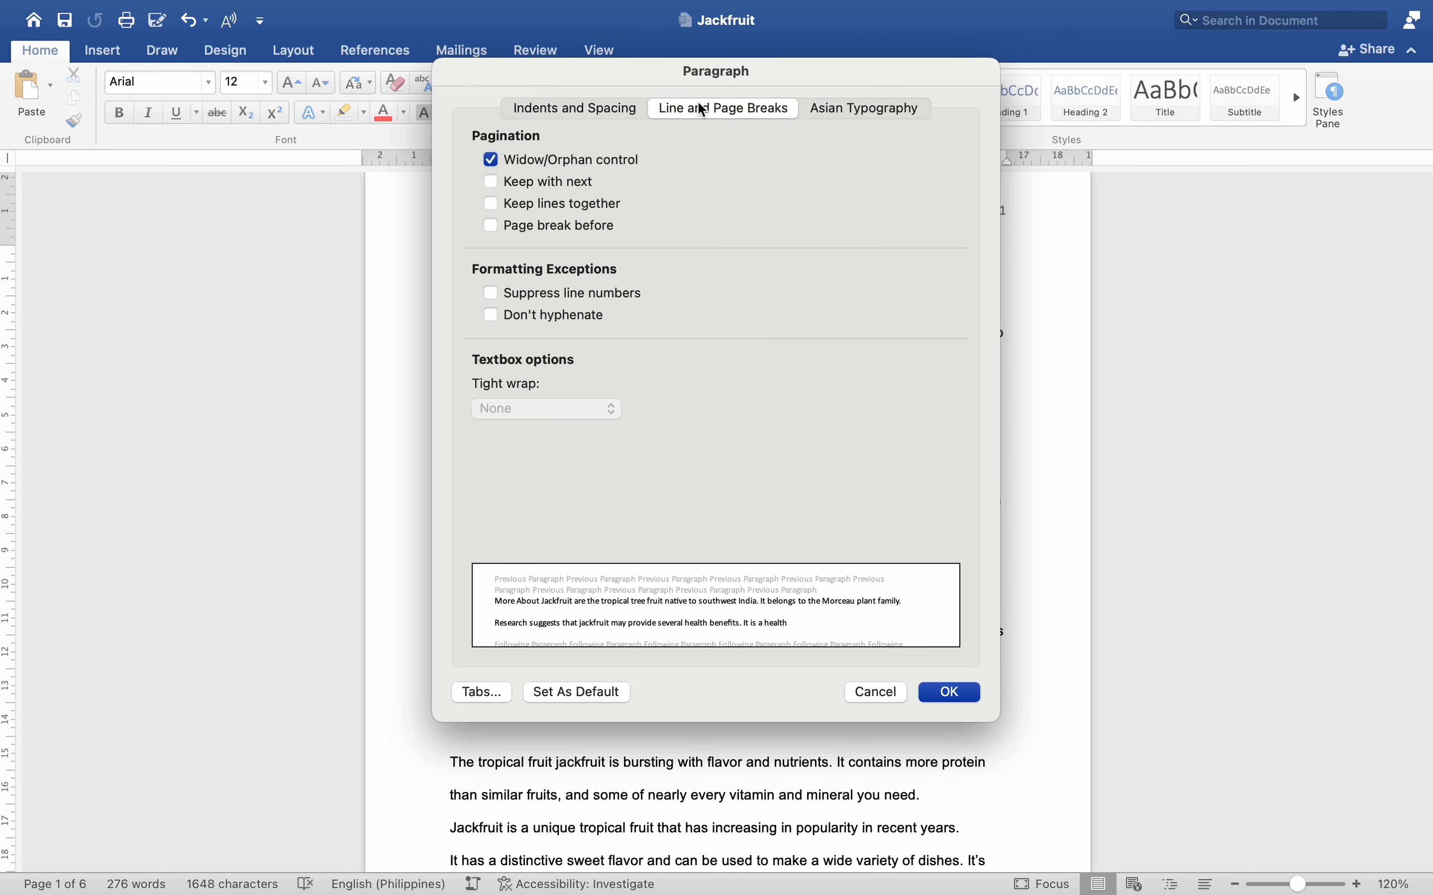
left_click(839, 107)
left_click(708, 116)
left_click(602, 107)
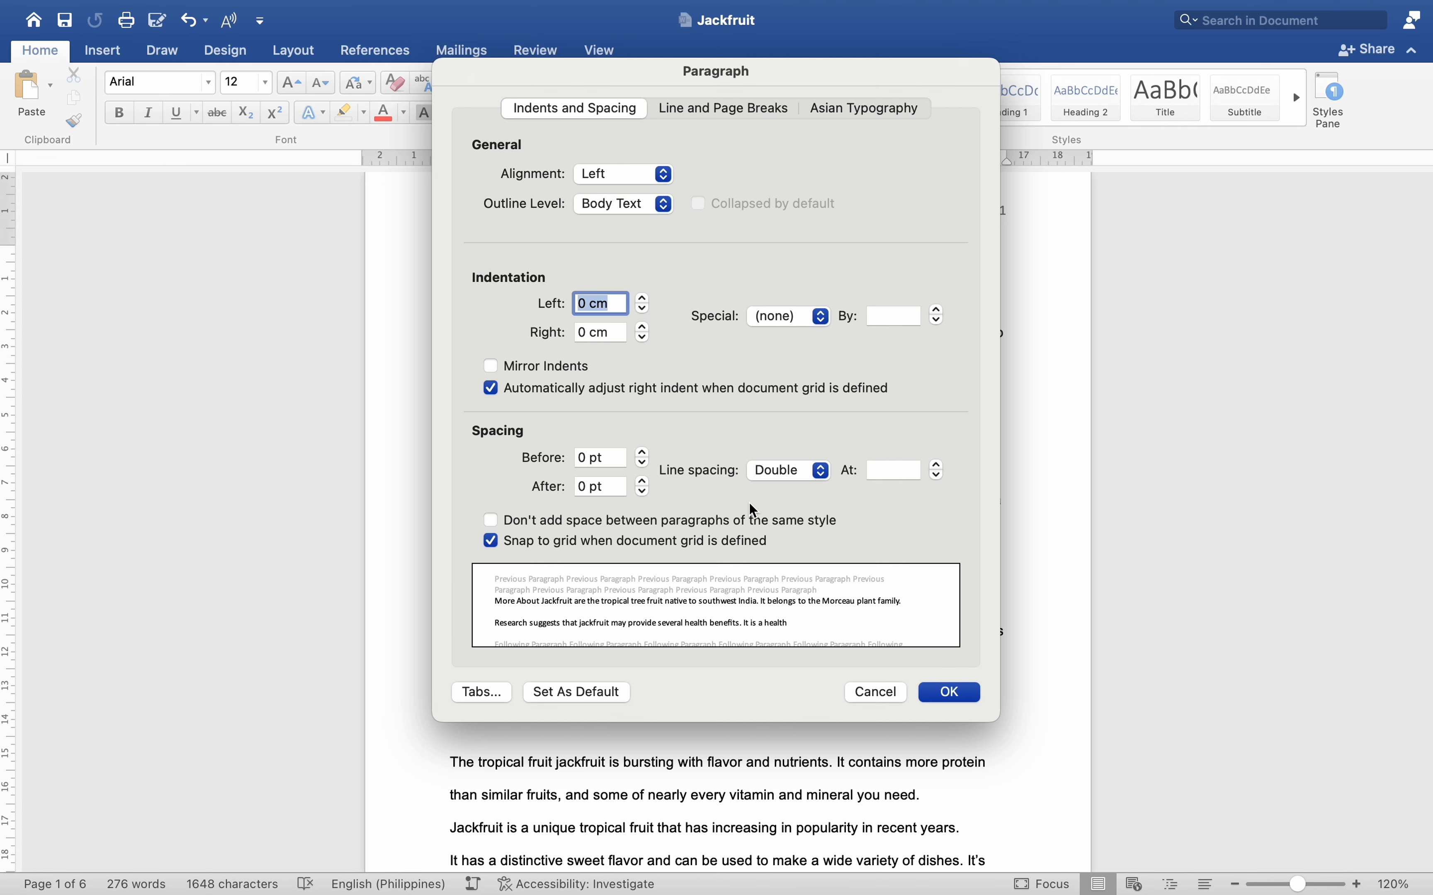
left_click(949, 691)
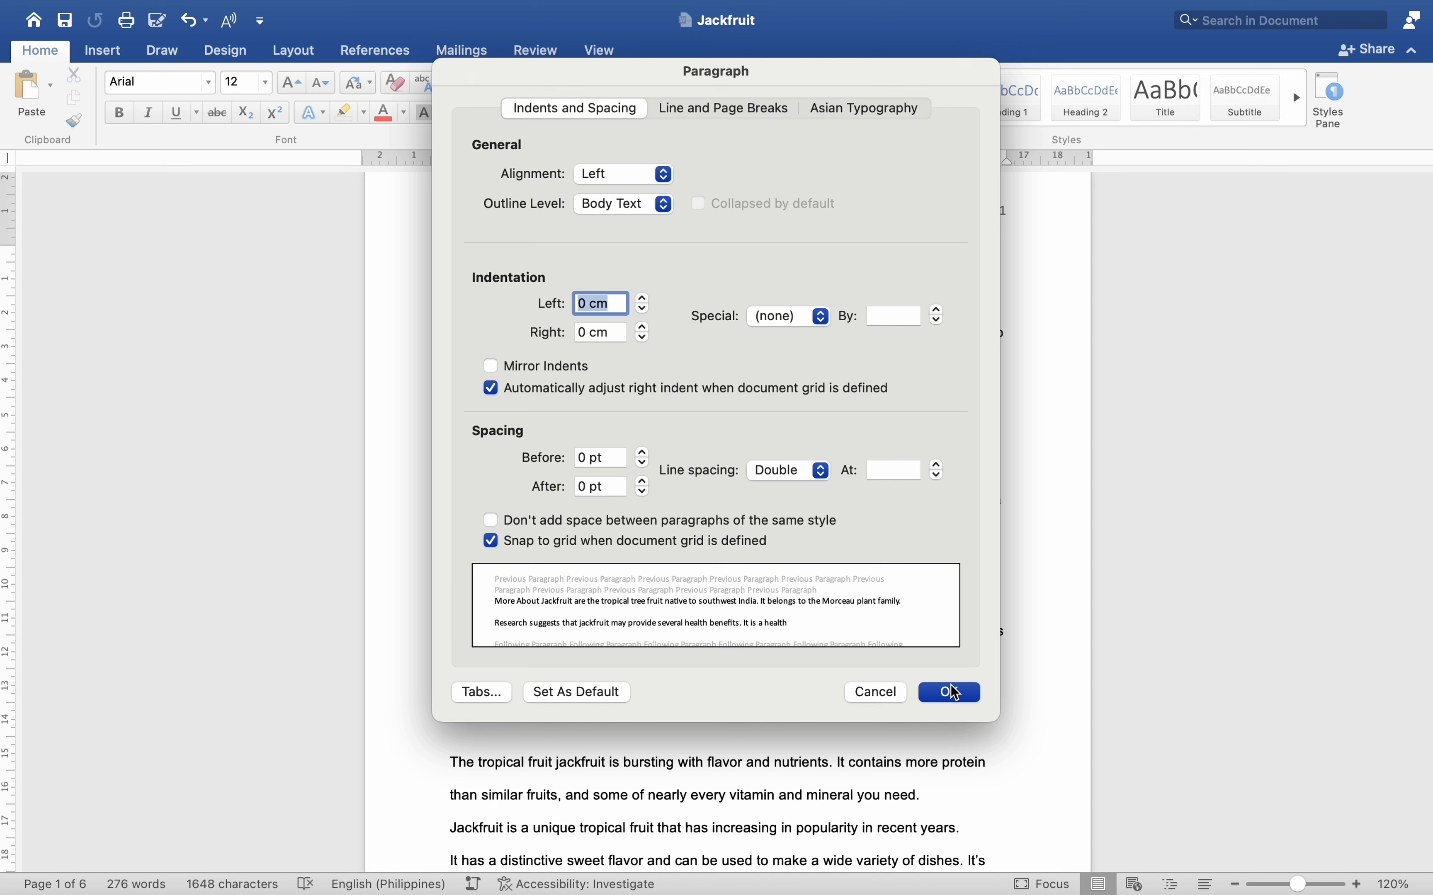